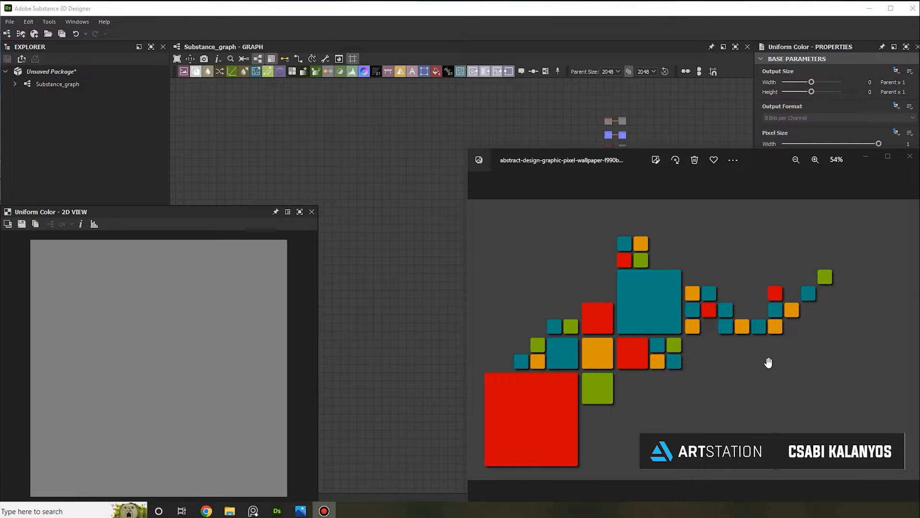
Examine the sizes, spacing and arrangement of the coloured squares in the abstract pixel wallpaper reference image.
scroll(662, 379, "up", 3)
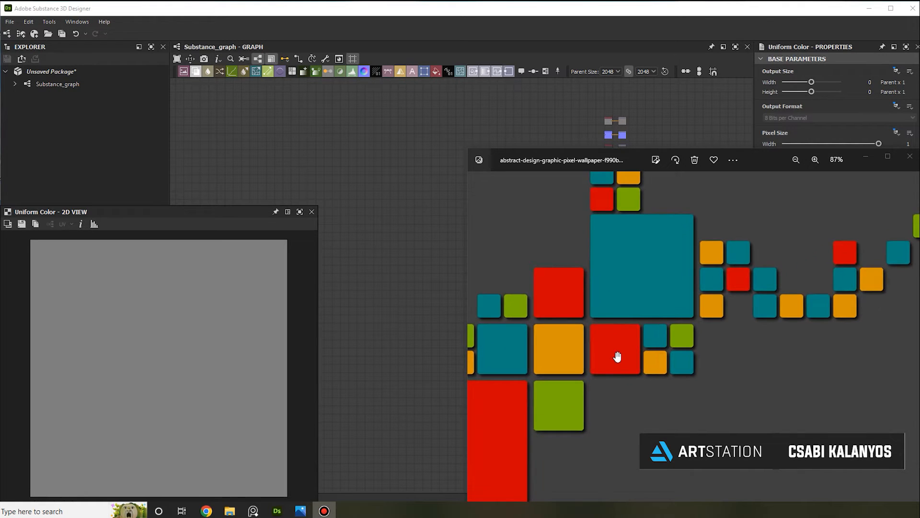
left_click_drag(632, 359, 687, 346)
scroll(688, 346, "down", 2)
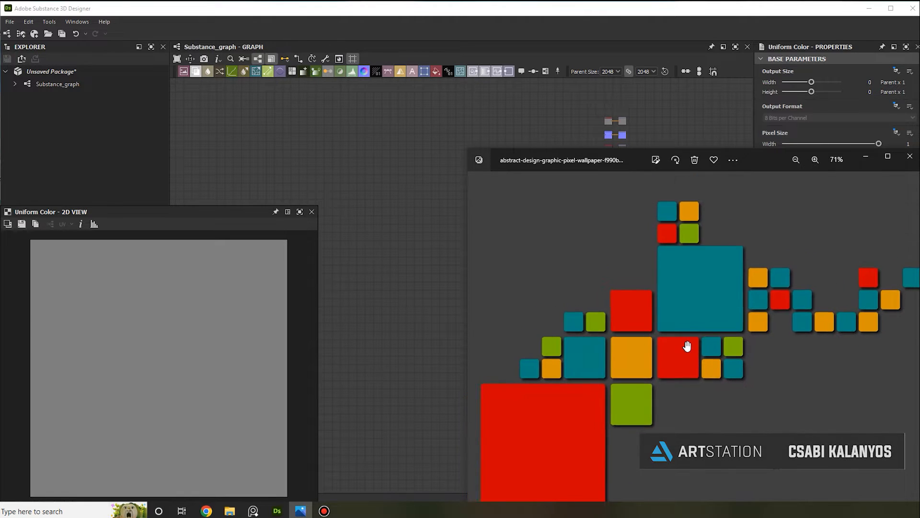
left_click_drag(686, 335, 654, 331)
scroll(654, 331, "up", 3)
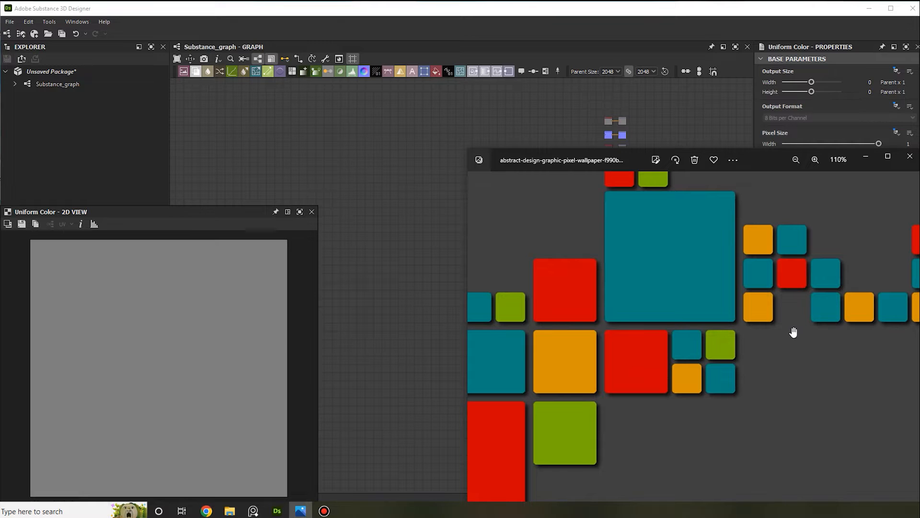
scroll(748, 333, "down", 2)
scroll(709, 334, "up", 2)
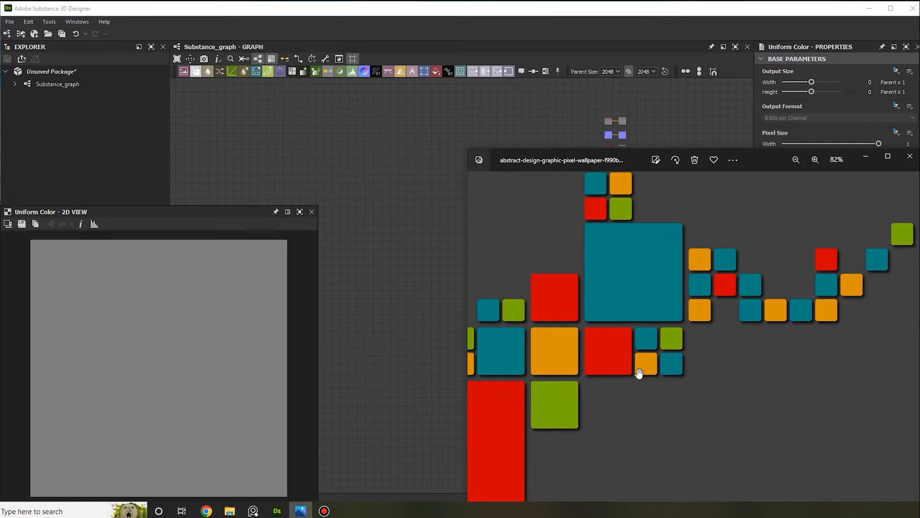
scroll(645, 333, "down", 3)
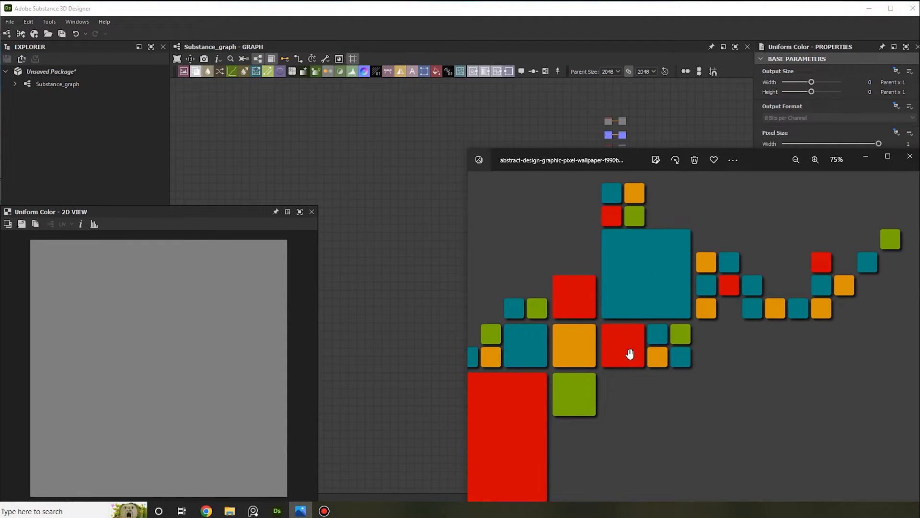
scroll(676, 352, "up", 3)
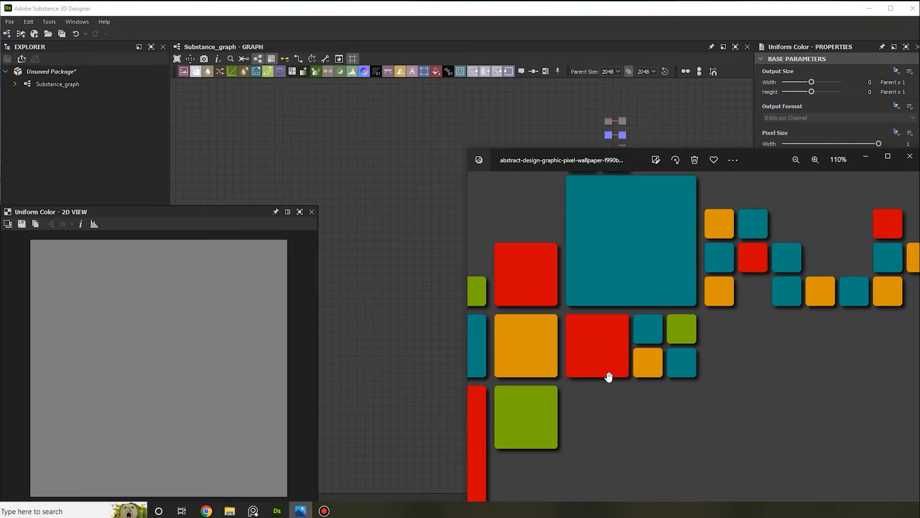
scroll(618, 345, "down", 2)
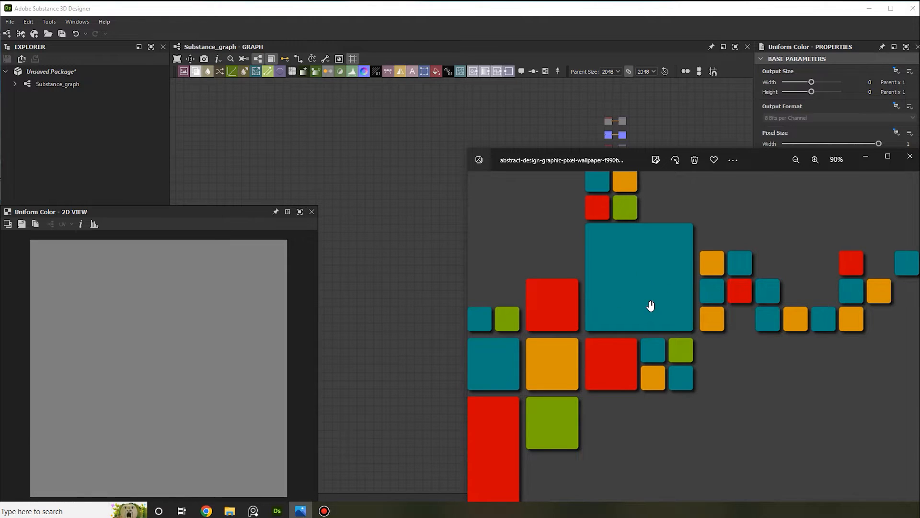
scroll(651, 305, "down", 1)
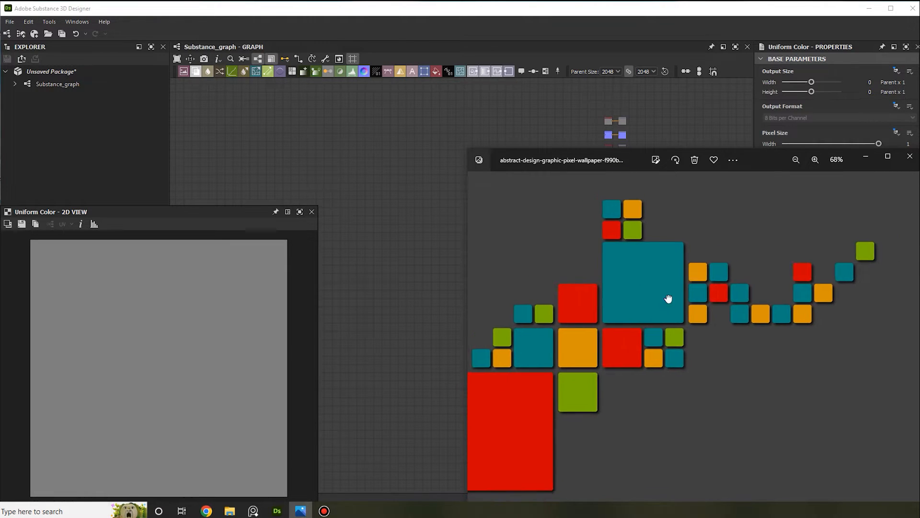
scroll(659, 310, "left", 2)
left_click_drag(655, 335, 704, 330)
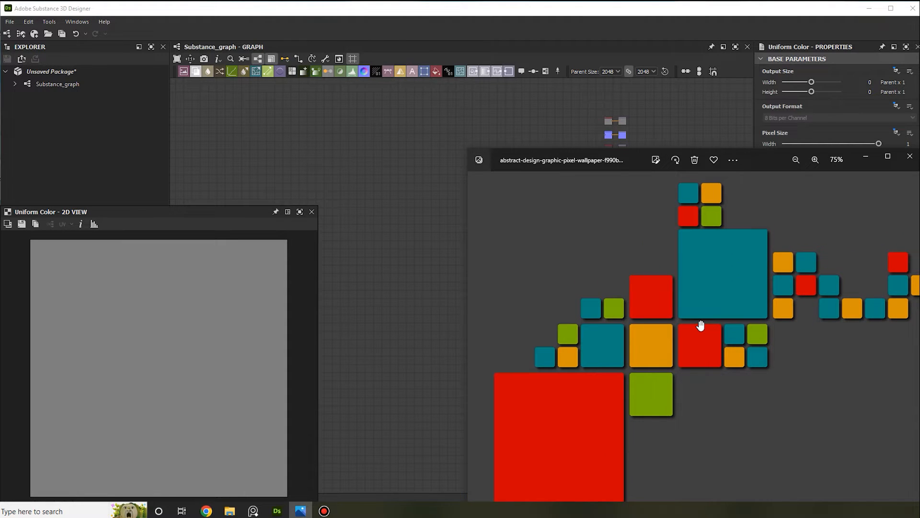
scroll(690, 320, "down", 2)
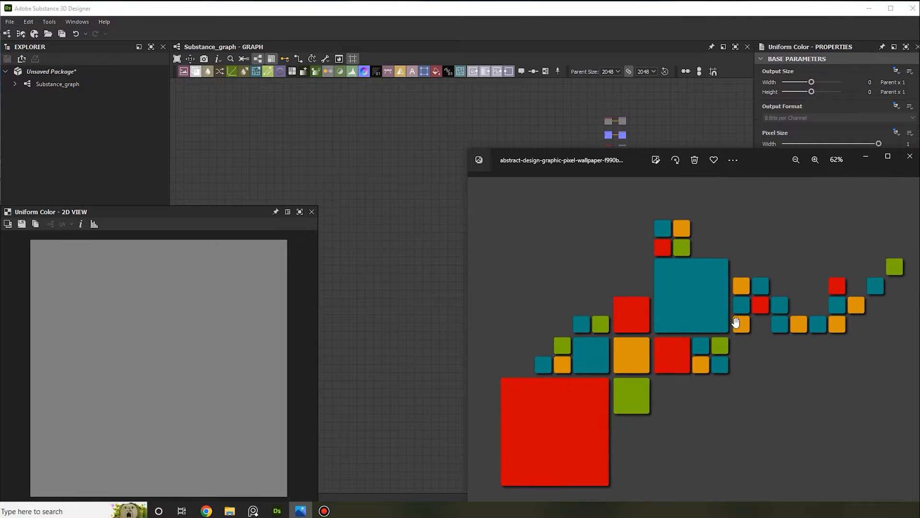
left_click(873, 155)
Set the graph's parent size to 4096.
middle_click_drag(482, 224, 576, 171)
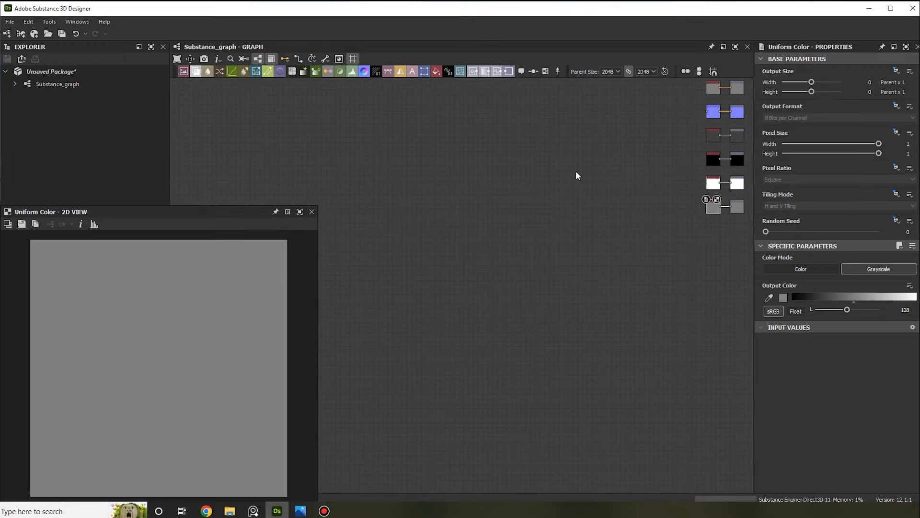
left_click(611, 72)
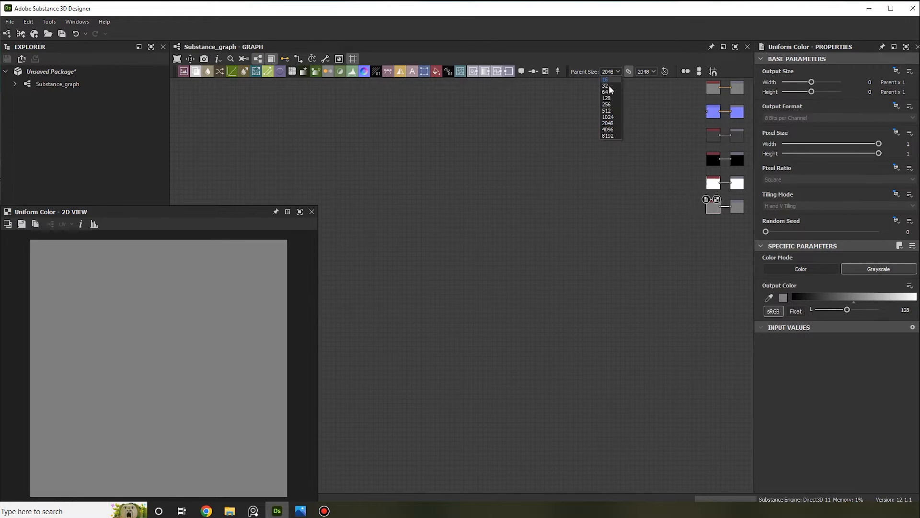
left_click(607, 129)
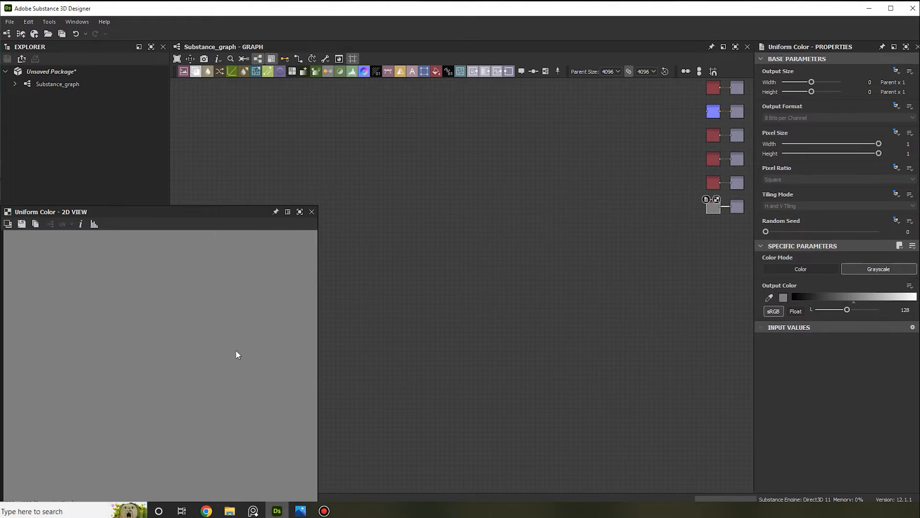
scroll(237, 355, "down", 2)
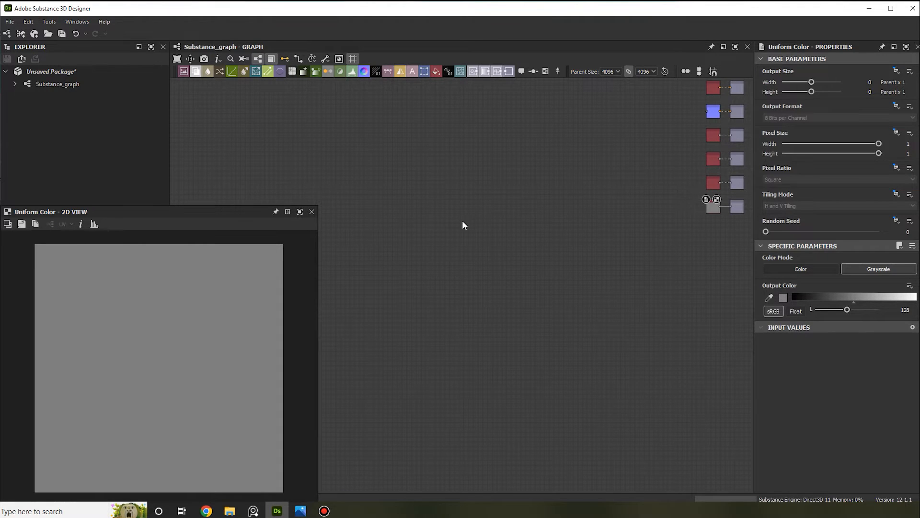
Add a Shape node with the Square pattern to the graph and reduce its scale to 0.89.
key("space")
type("shap")
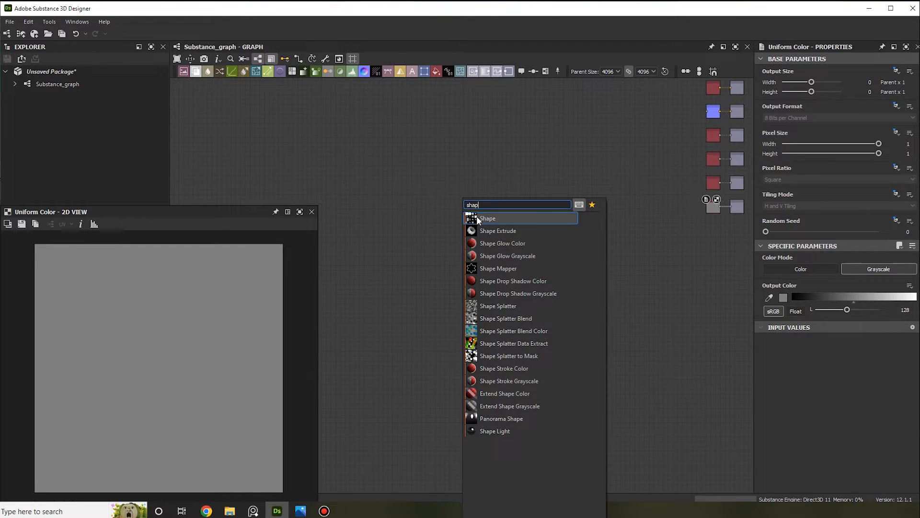
left_click(477, 217)
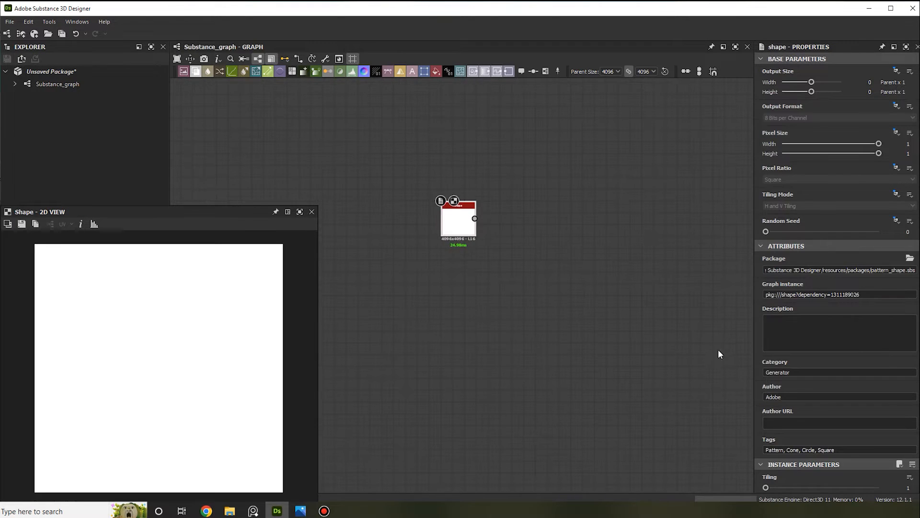
scroll(841, 389, "down", 5)
scroll(841, 387, "down", 2)
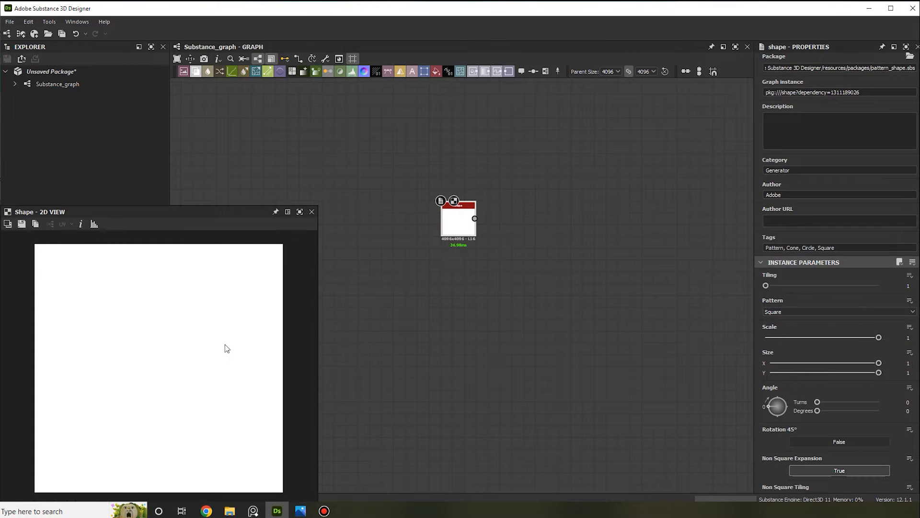
scroll(230, 352, "down", 1)
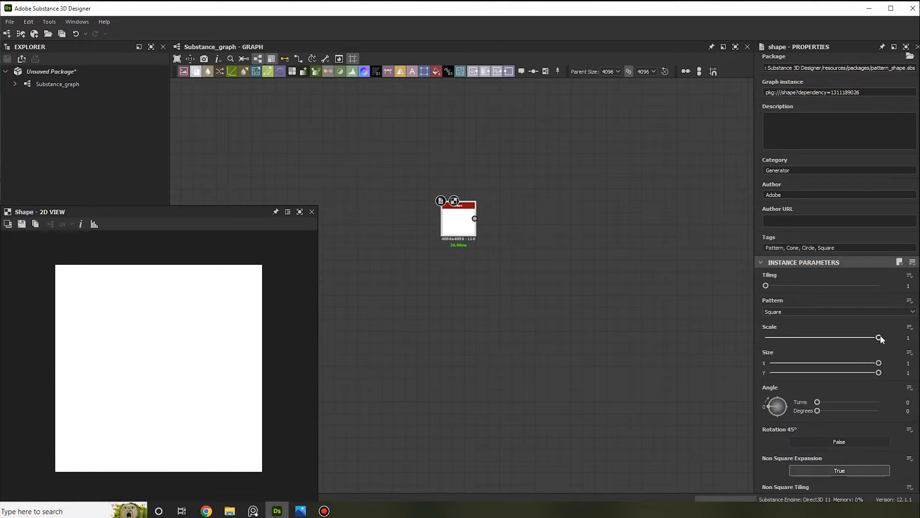
left_click_drag(877, 338, 868, 339)
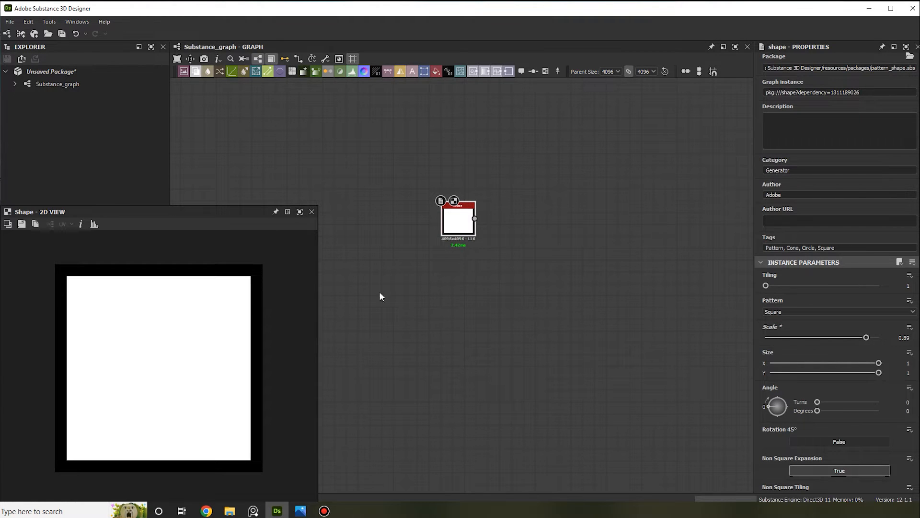
Examine the corners of the squares in the reference image and compare them with the Shape preview.
left_click(301, 510)
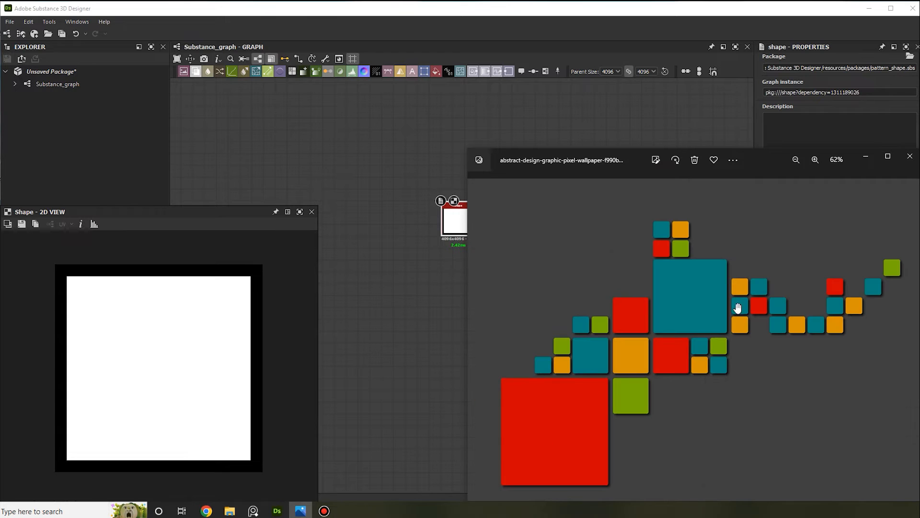
scroll(735, 304, "up", 3)
scroll(709, 254, "up", 3)
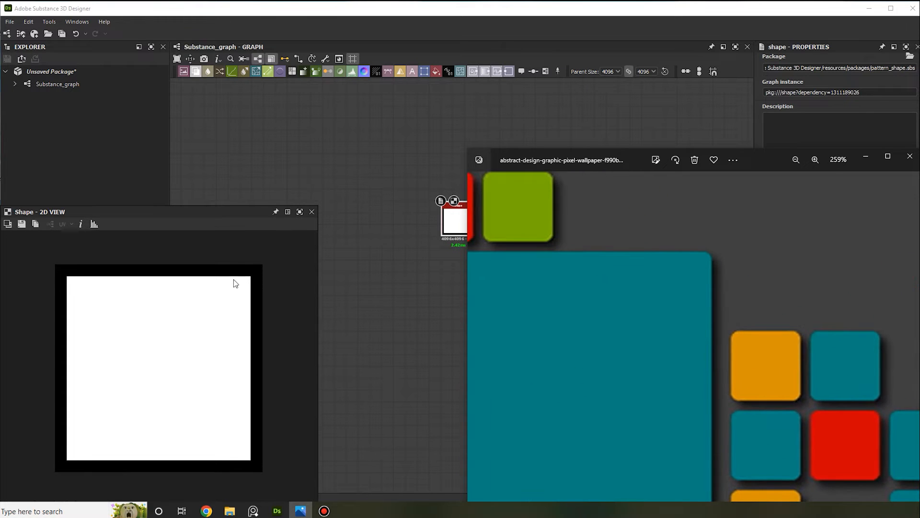
scroll(248, 285, "up", 2)
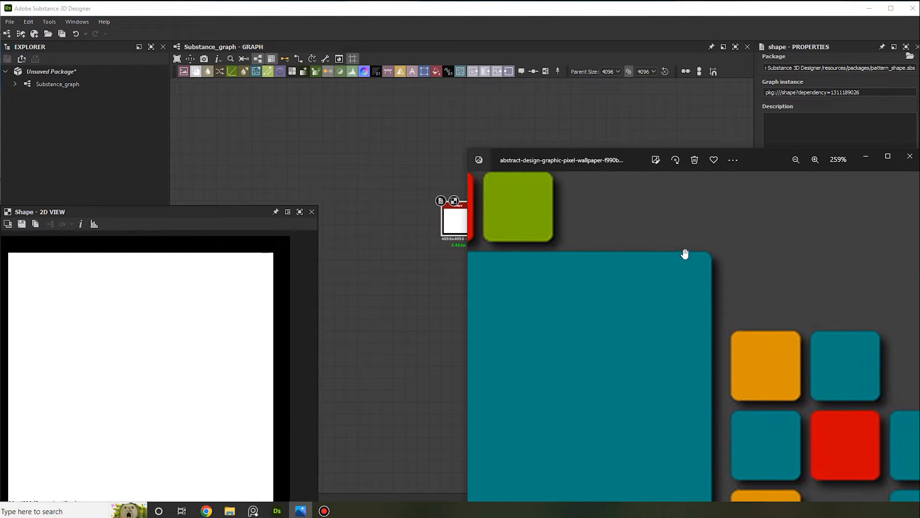
scroll(829, 274, "down", 4)
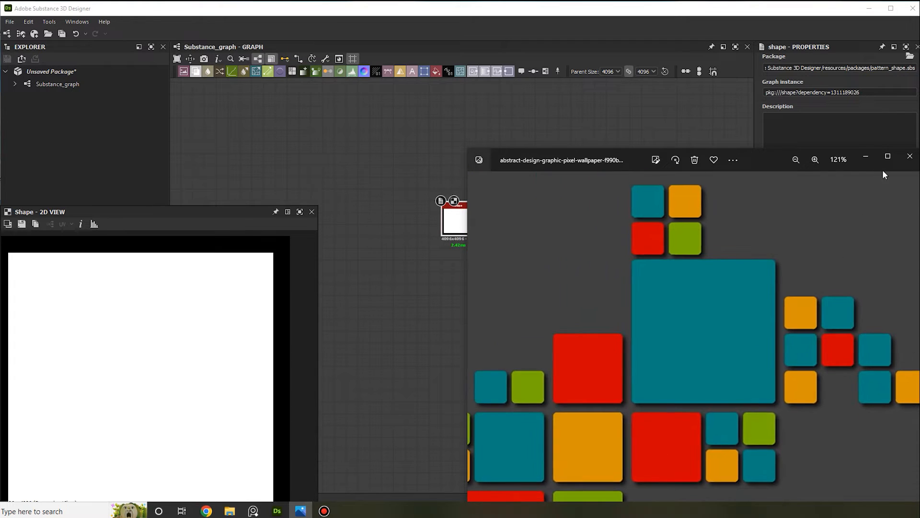
left_click(866, 159)
Add an Edge Detect node fed by the Shape output and set its edge roundness to 12.27.
scroll(489, 238, "up", 1)
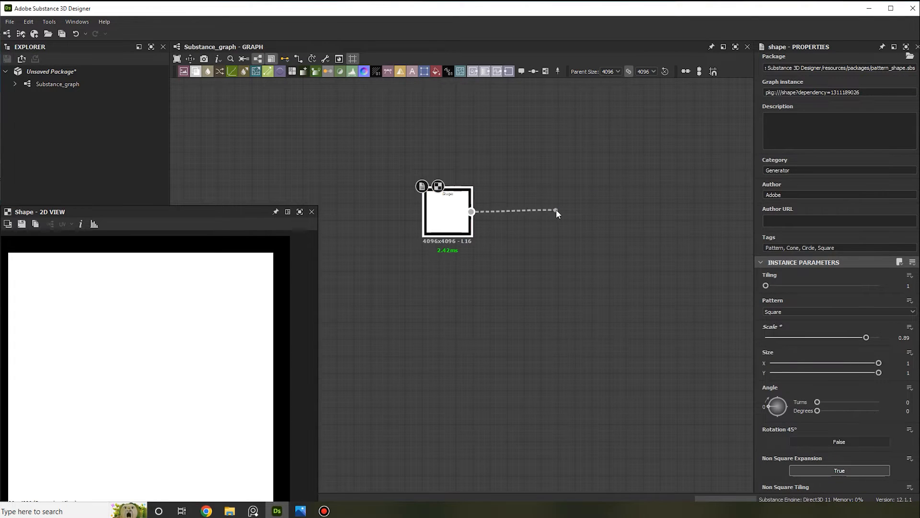
left_click_drag(556, 209, 557, 209)
key("Escape")
left_click_drag(472, 212, 539, 211)
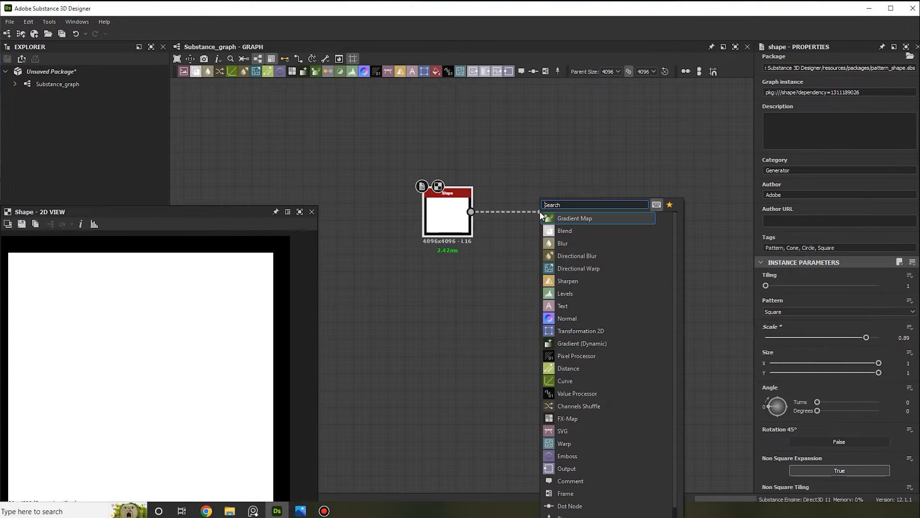
type("edg")
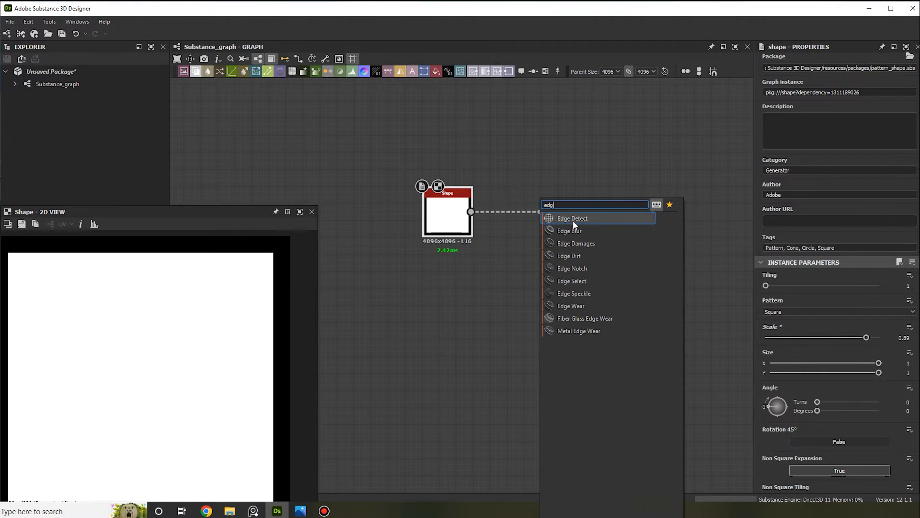
left_click(572, 220)
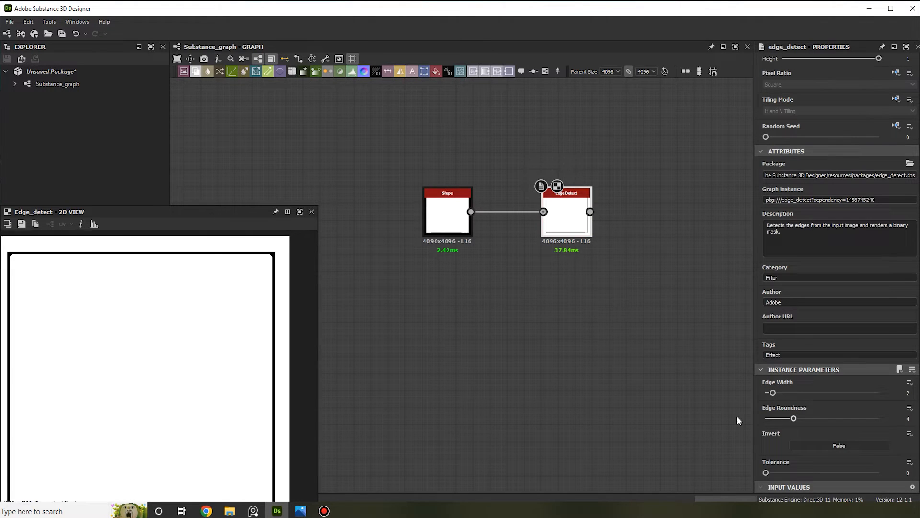
left_click_drag(820, 416, 852, 424)
scroll(611, 238, "down", 1)
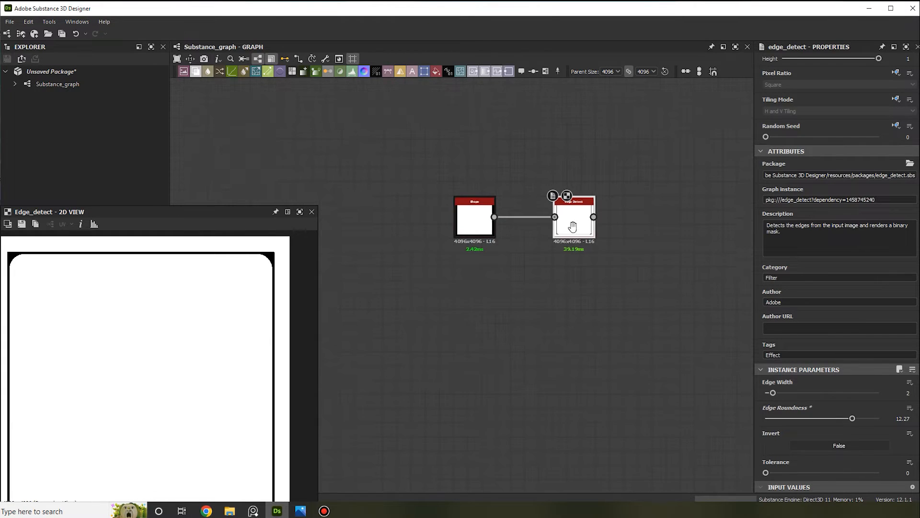
Combine the Edge Detect output over the original Shape in a Blend node set to Multiply.
middle_click_drag(523, 211, 531, 267)
left_click_drag(512, 262, 500, 193)
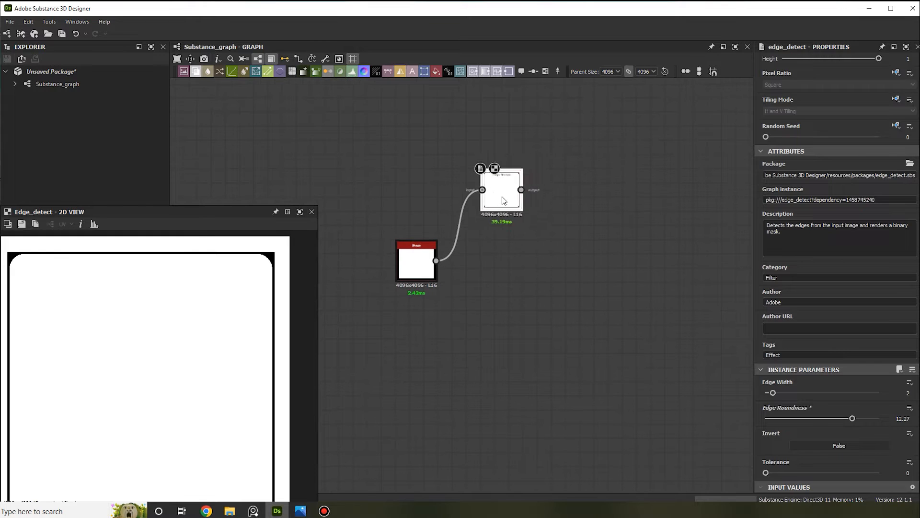
scroll(491, 243, "up", 1)
left_click_drag(424, 264, 526, 179)
left_click(628, 230)
left_click_drag(588, 278, 621, 278)
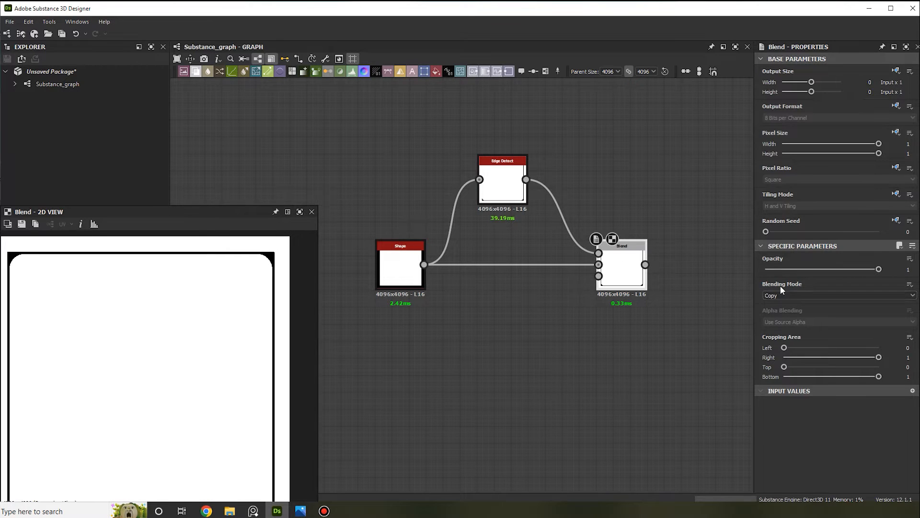
left_click(780, 296)
left_click(782, 324)
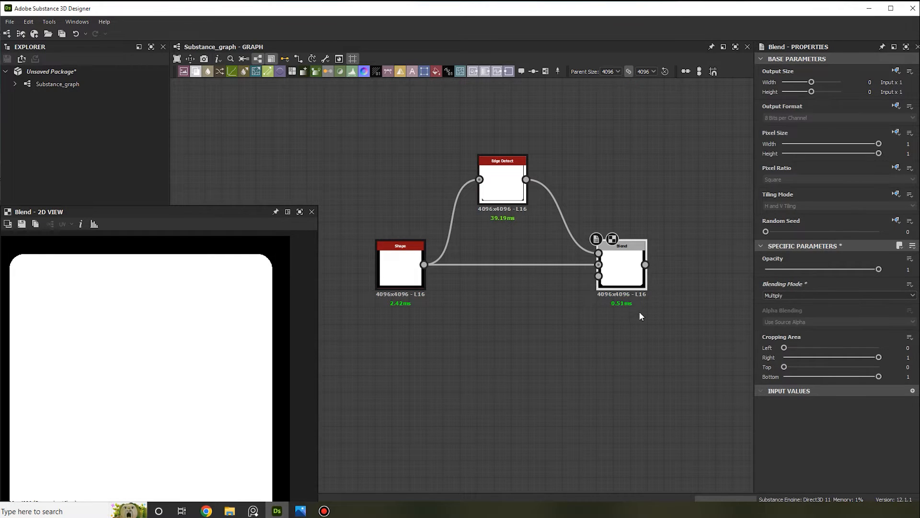
Examine the rounded square's corners in the preview and compare them with the square sizes and layout in the reference image.
scroll(263, 348, "down", 3)
scroll(235, 358, "up", 2)
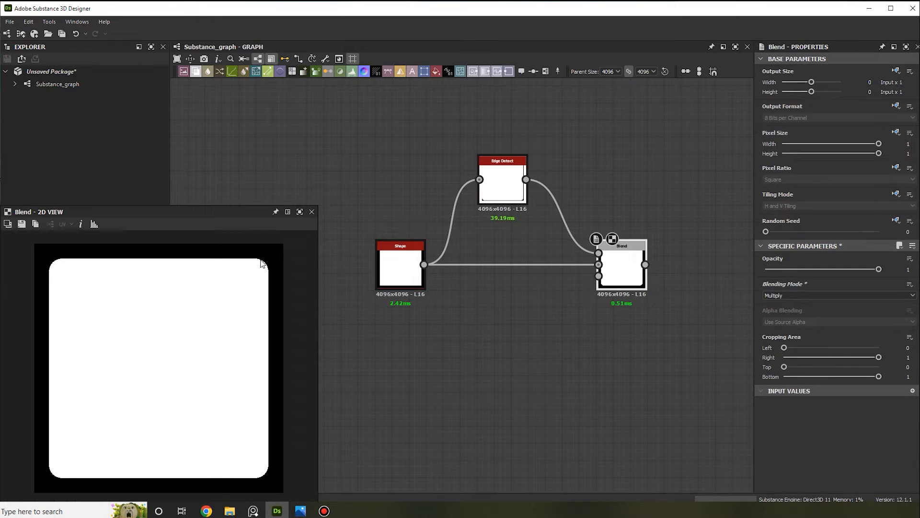
scroll(261, 263, "up", 2)
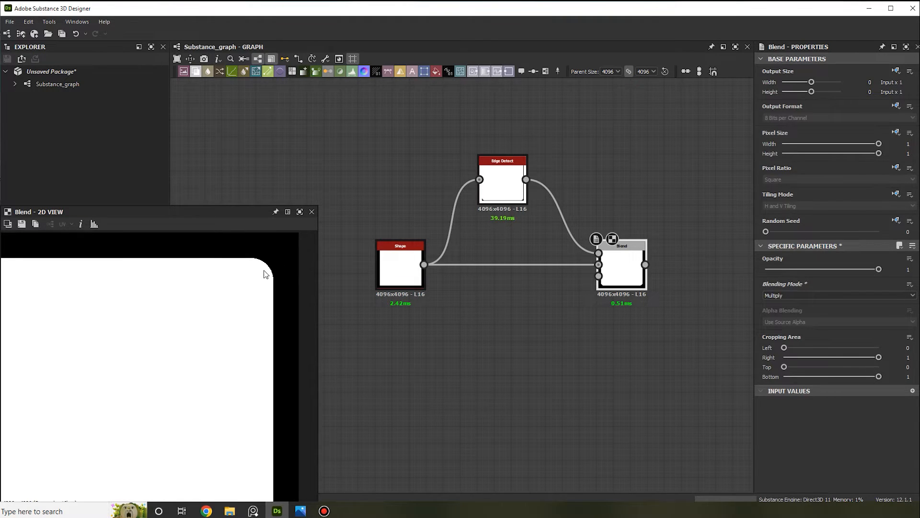
scroll(259, 267, "down", 1)
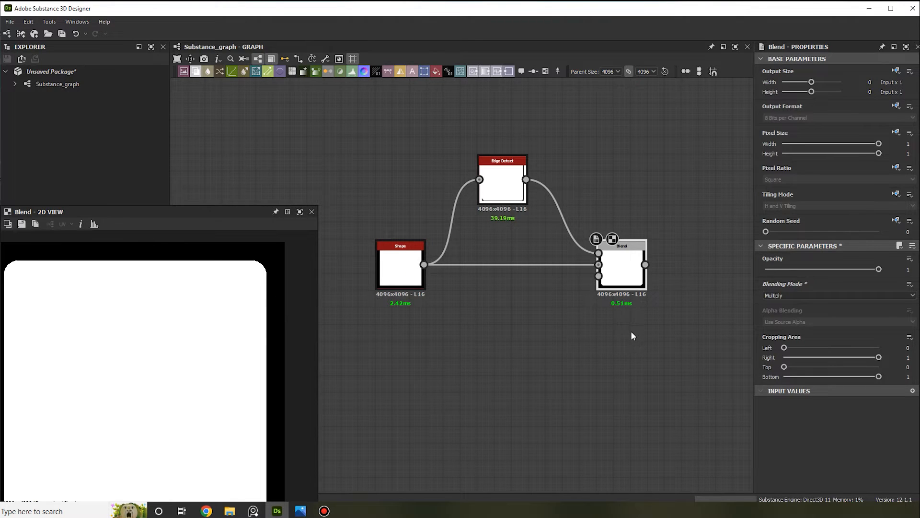
left_click(301, 511)
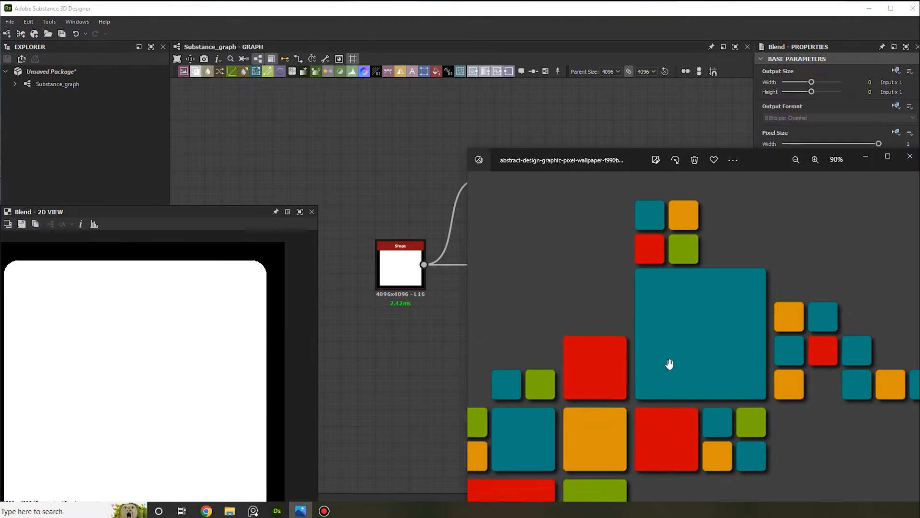
scroll(670, 364, "down", 4)
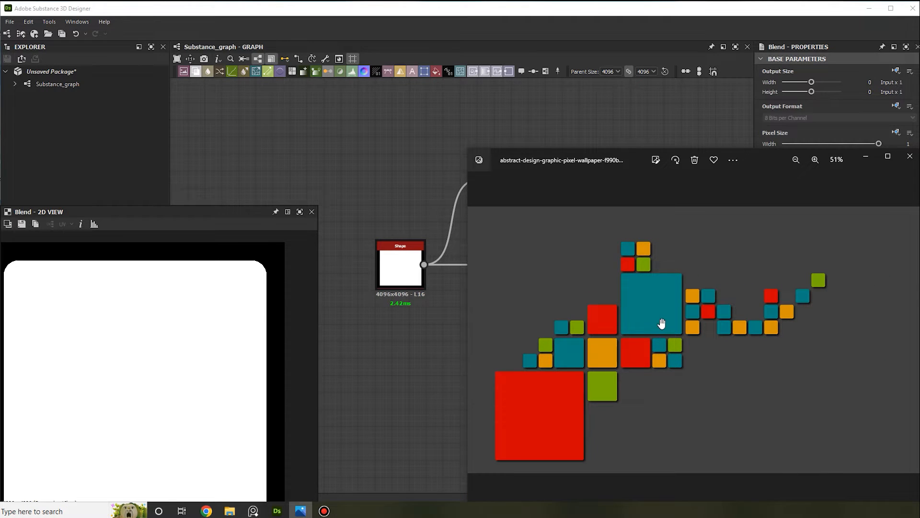
scroll(647, 314, "up", 3)
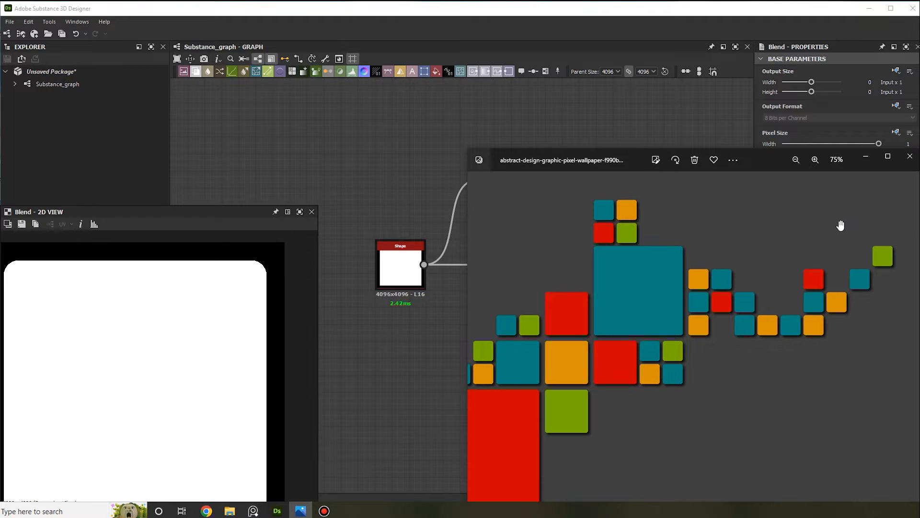
left_click(859, 160)
Add a Tile Sampler node and connect the Blend output to its first pattern input.
scroll(484, 313, "down", 3)
middle_click_drag(552, 181, 449, 163)
key("space")
type("tile sa")
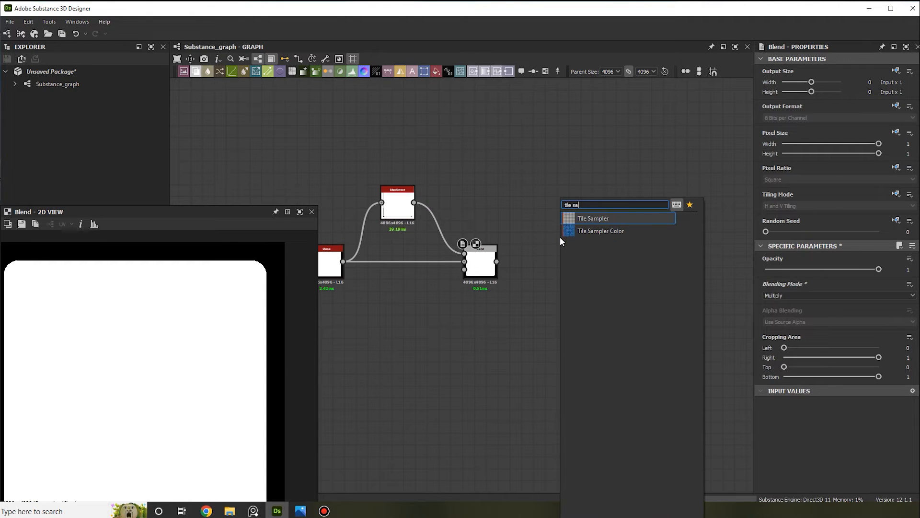
left_click(588, 220)
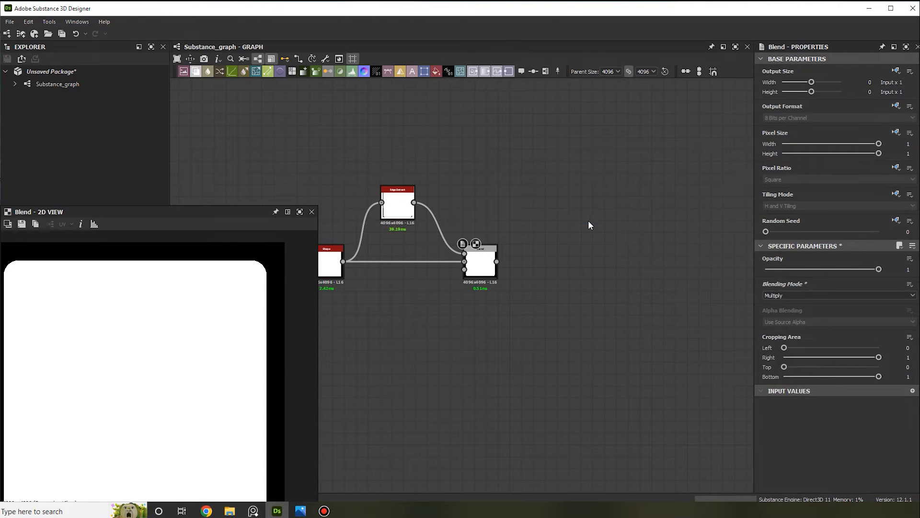
scroll(556, 250, "up", 3)
scroll(555, 248, "up", 1)
left_click_drag(560, 248, 609, 320)
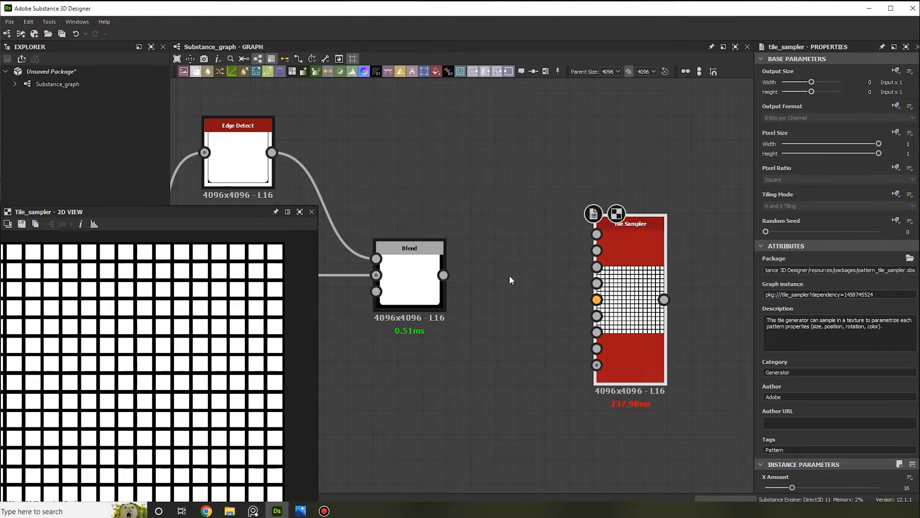
left_click_drag(444, 275, 597, 235)
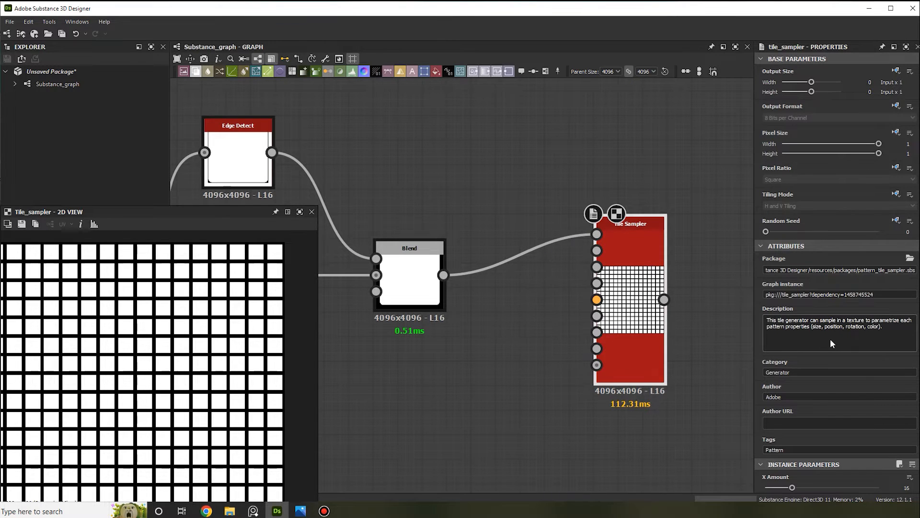
Set the Tile Sampler's pattern to Pattern Input and both its X Amount and Y Amount to 6.
scroll(830, 338, "down", 5)
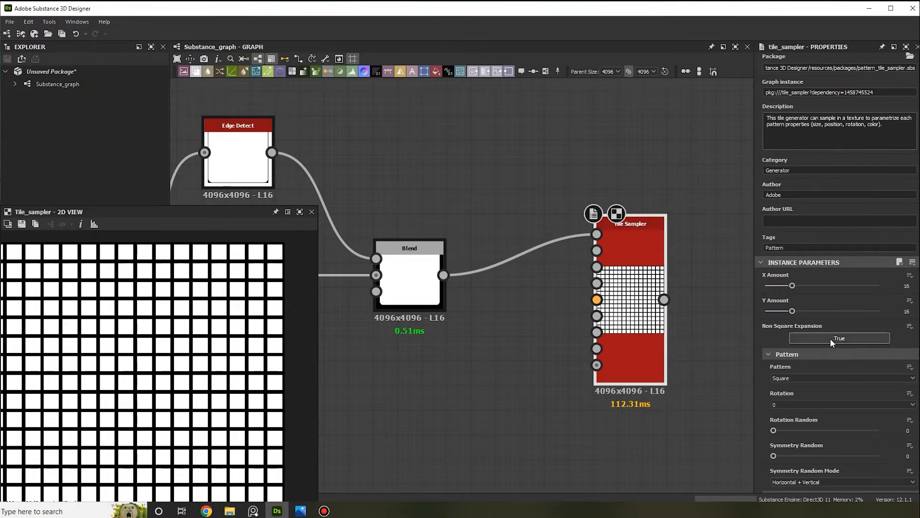
left_click(815, 378)
left_click(804, 383)
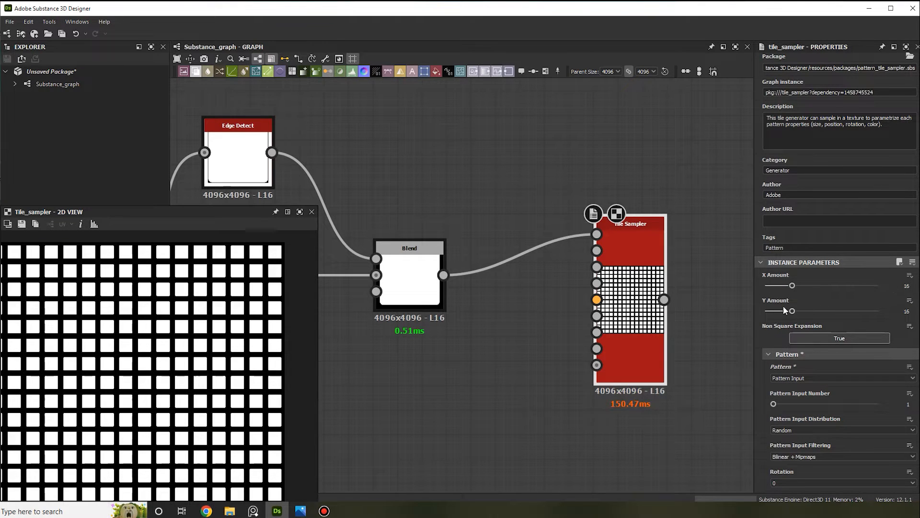
left_click(904, 287)
type("6")
key("Tab")
type("6")
key("Return")
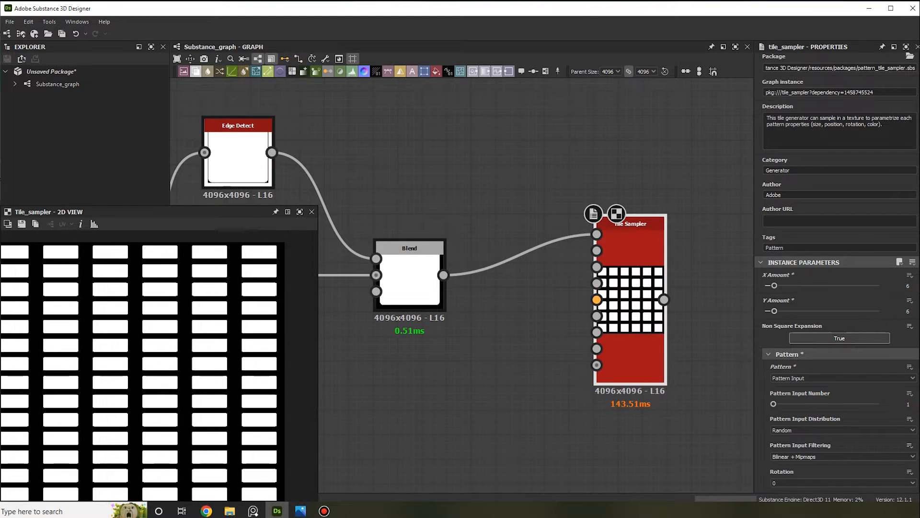
scroll(156, 377, "down", 4)
scroll(158, 398, "up", 2)
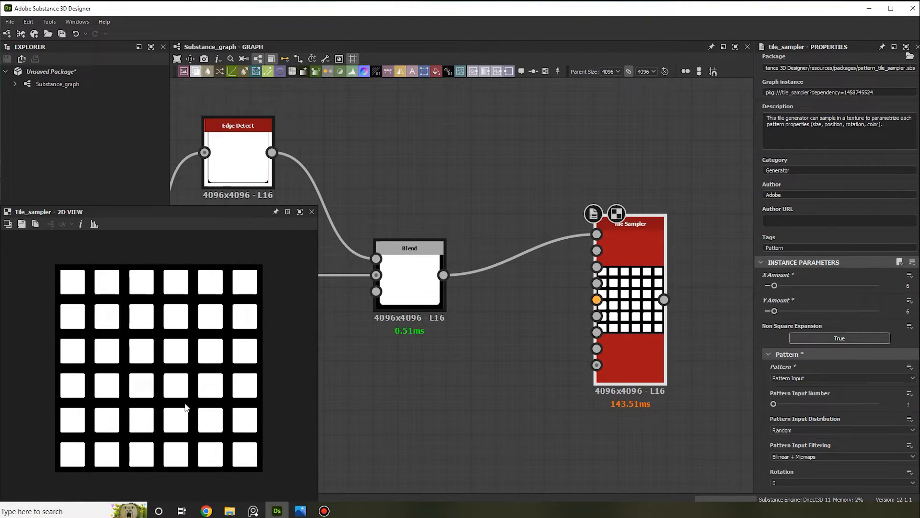
scroll(187, 407, "up", 1)
Set the Tile Sampler's scale to 1 to narrow the gaps between the squares.
scroll(820, 352, "down", 6)
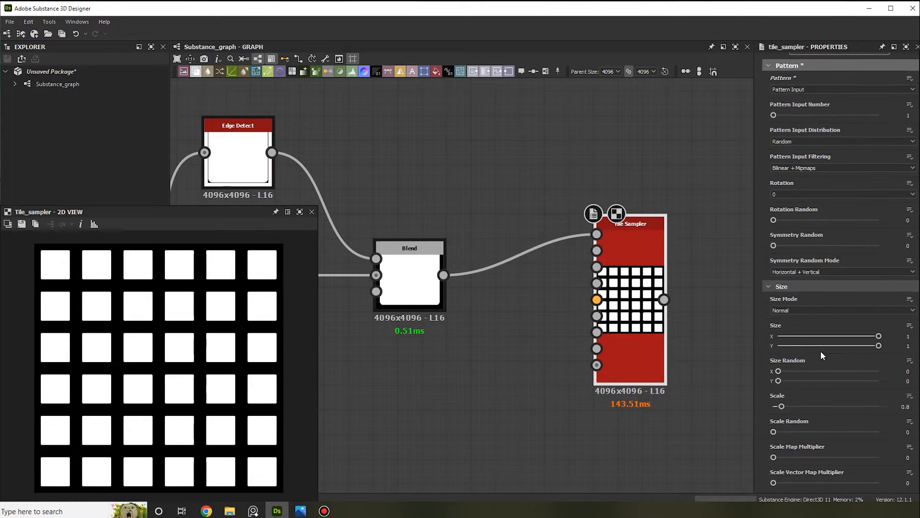
scroll(820, 353, "down", 3)
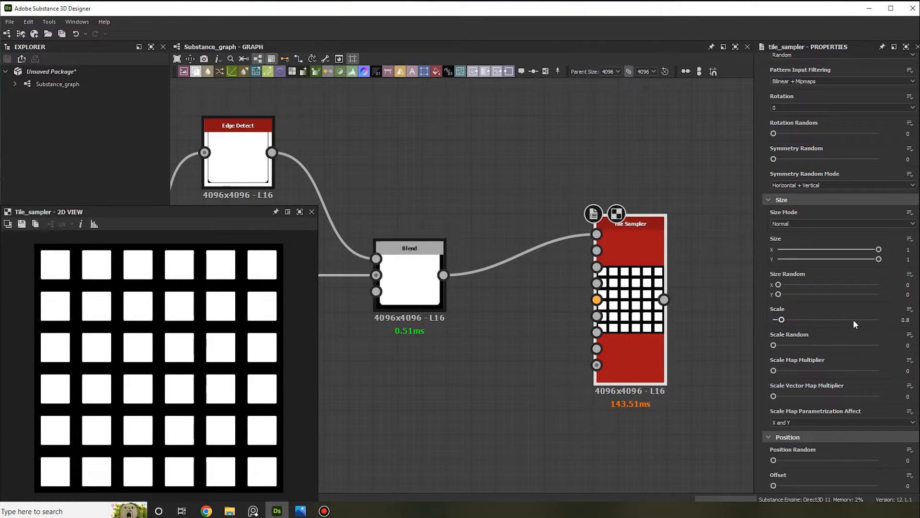
scroll(247, 338, "up", 2)
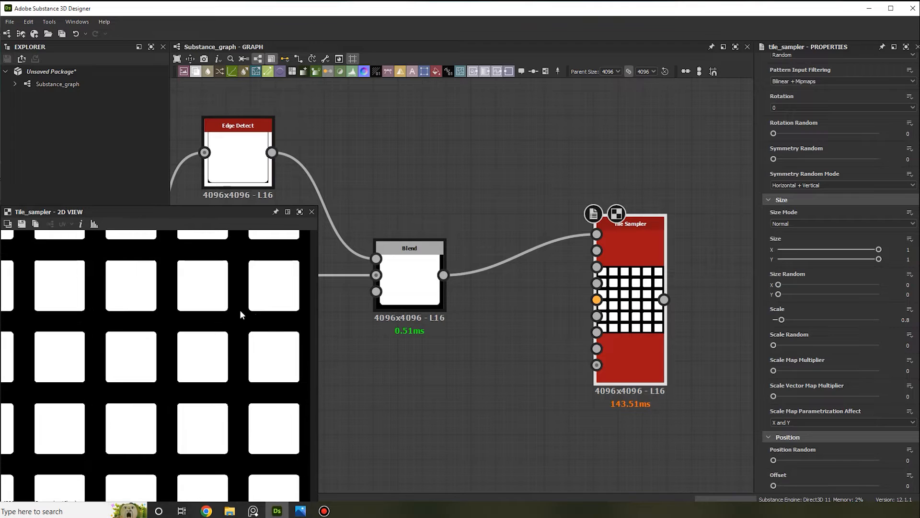
left_click_drag(781, 321, 784, 322)
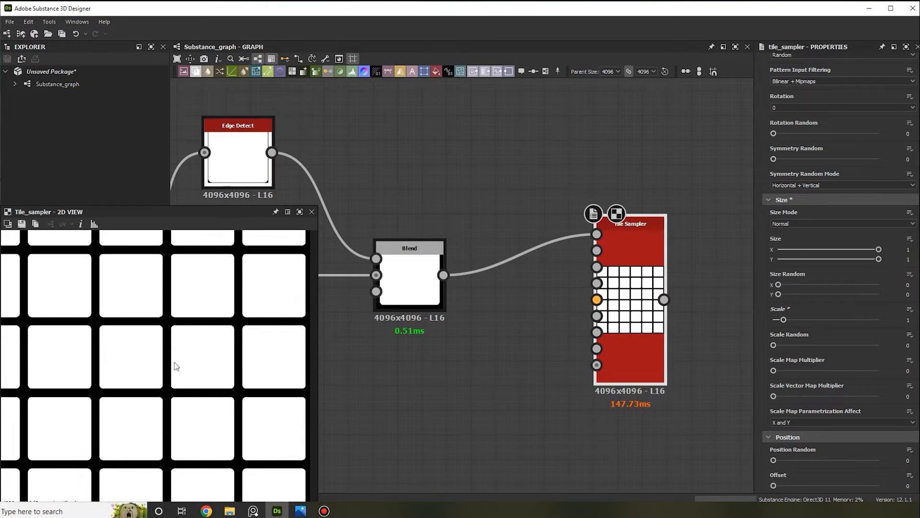
scroll(177, 369, "down", 2)
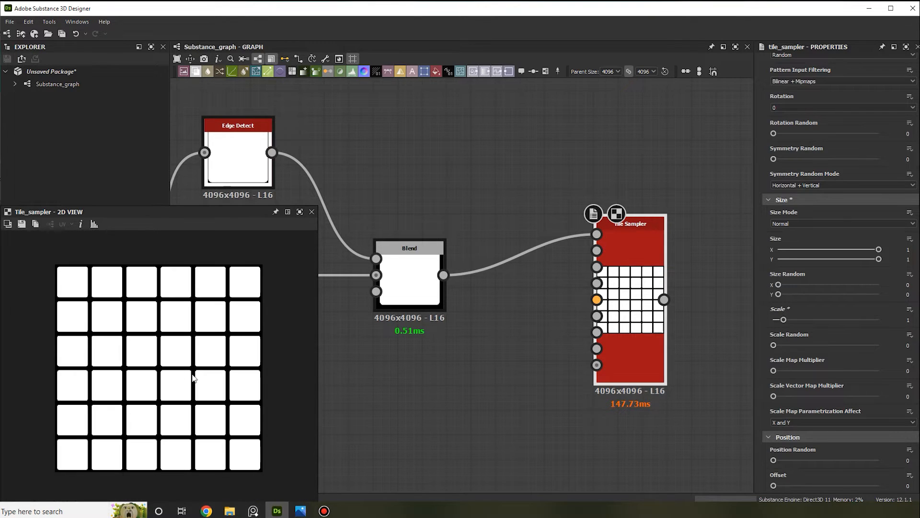
Check the tile grid and the Tile Sampler's mask map input, and move the Tile Sampler node farther away from the Blend node.
scroll(582, 355, "down", 3)
middle_click_drag(570, 316, 552, 190)
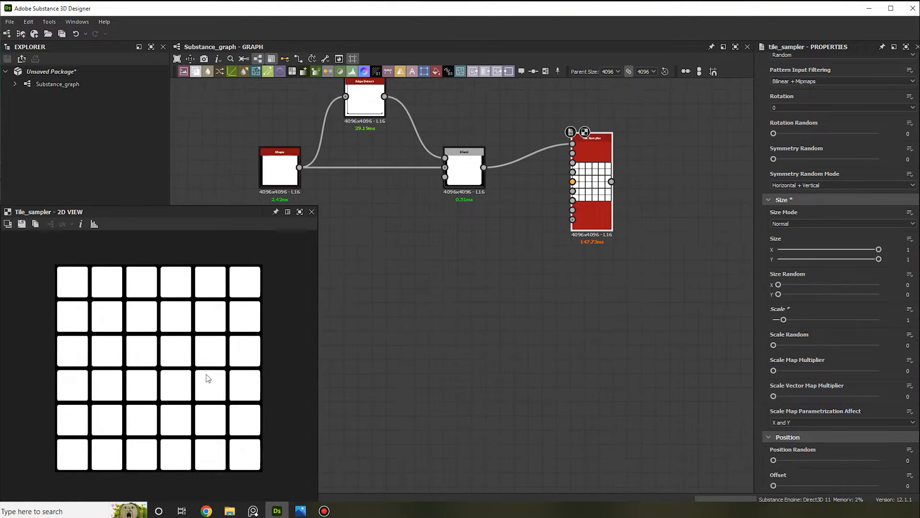
scroll(181, 390, "up", 1)
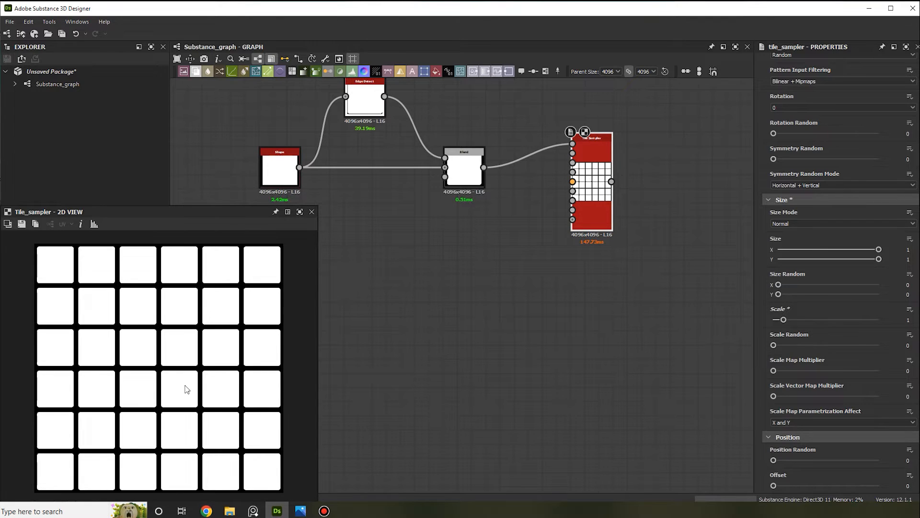
scroll(208, 381, "up", 1)
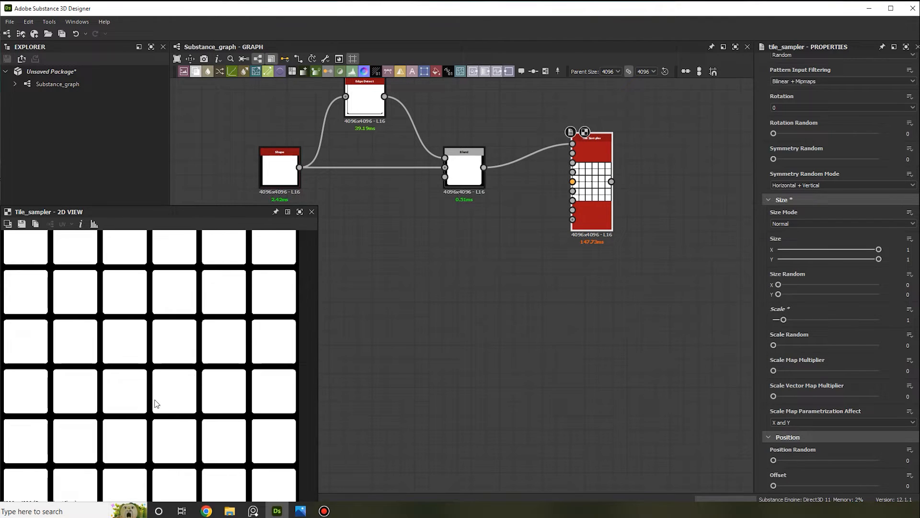
scroll(171, 363, "down", 2)
scroll(554, 244, "up", 1)
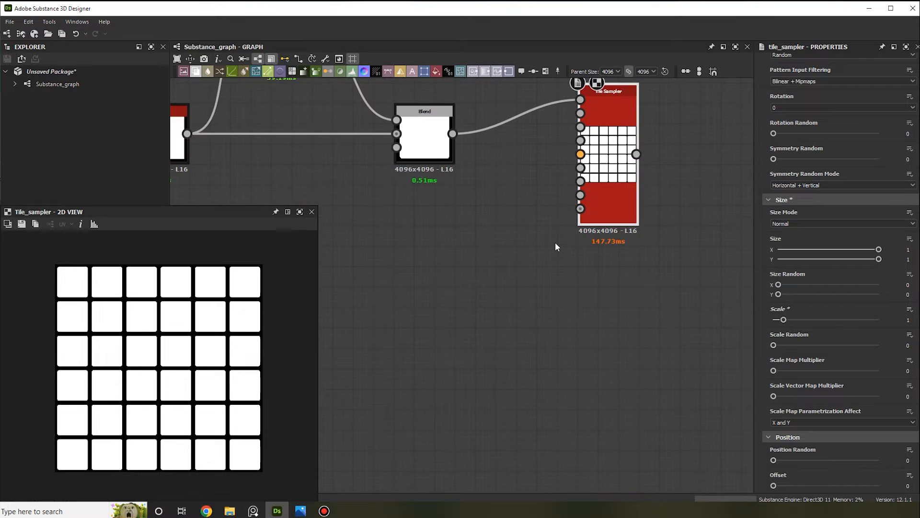
scroll(579, 222, "up", 2)
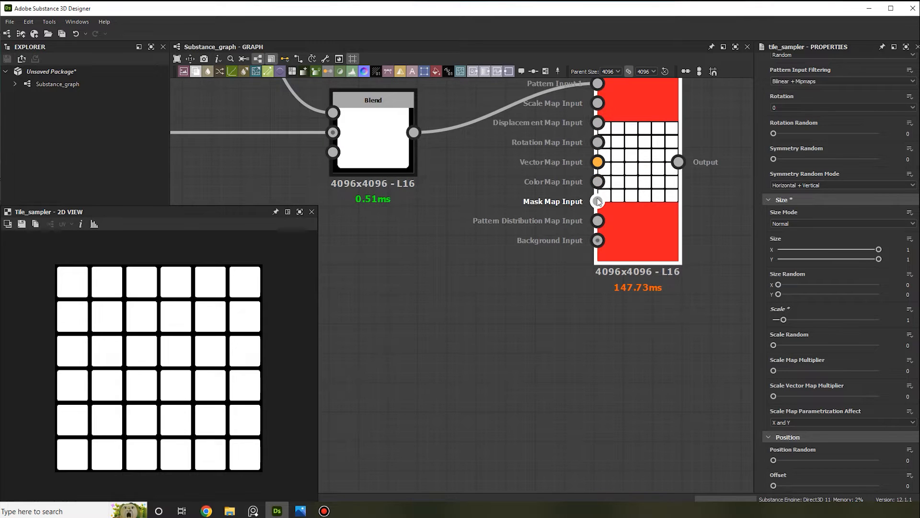
left_click_drag(609, 204, 668, 233)
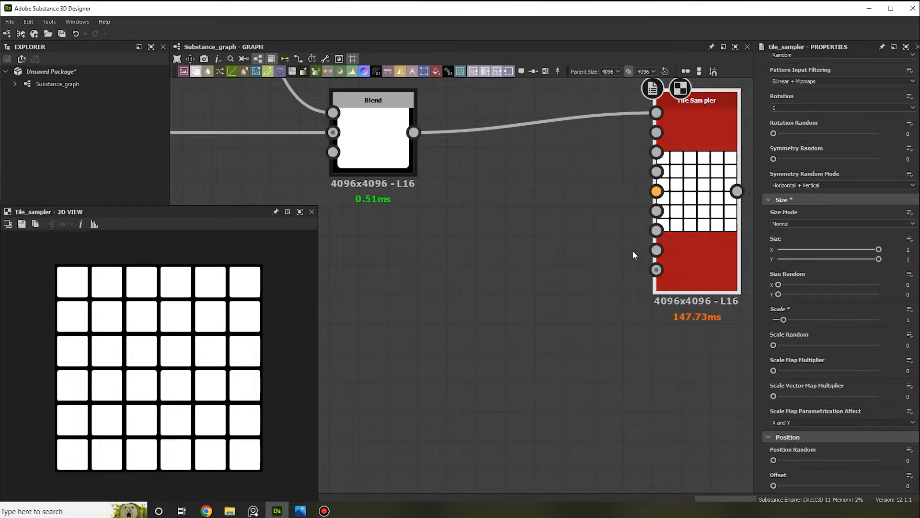
Add a Gaussian Noise node below the Blend node with a scale of 2 and a random seed of 6.
scroll(644, 241, "down", 3)
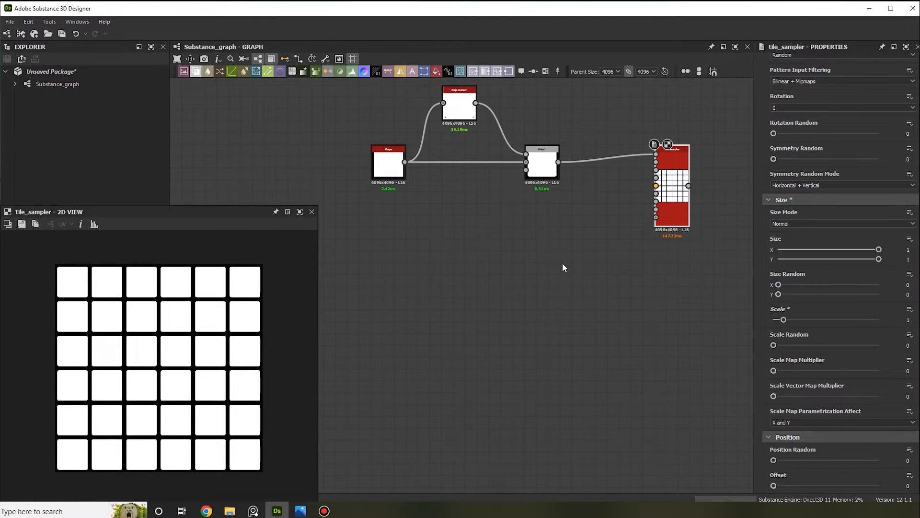
middle_click_drag(562, 263, 528, 275)
key("space")
type("gau")
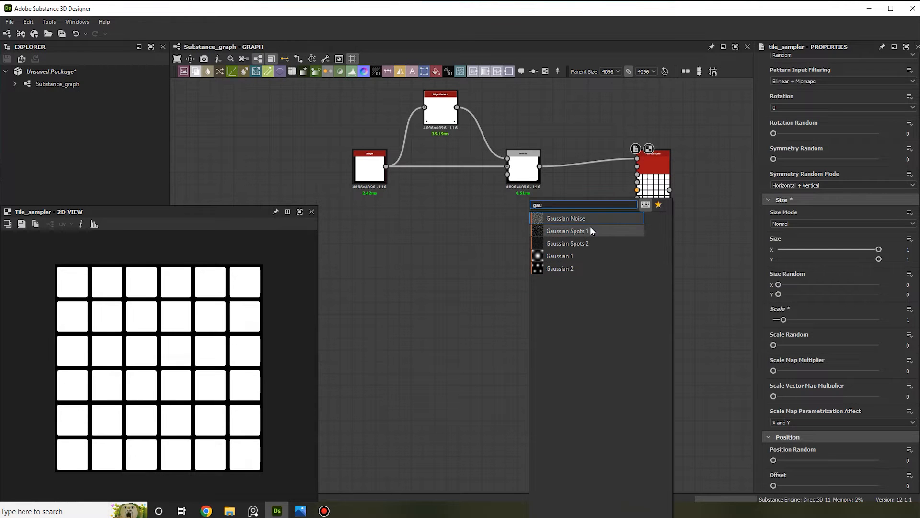
left_click(599, 218)
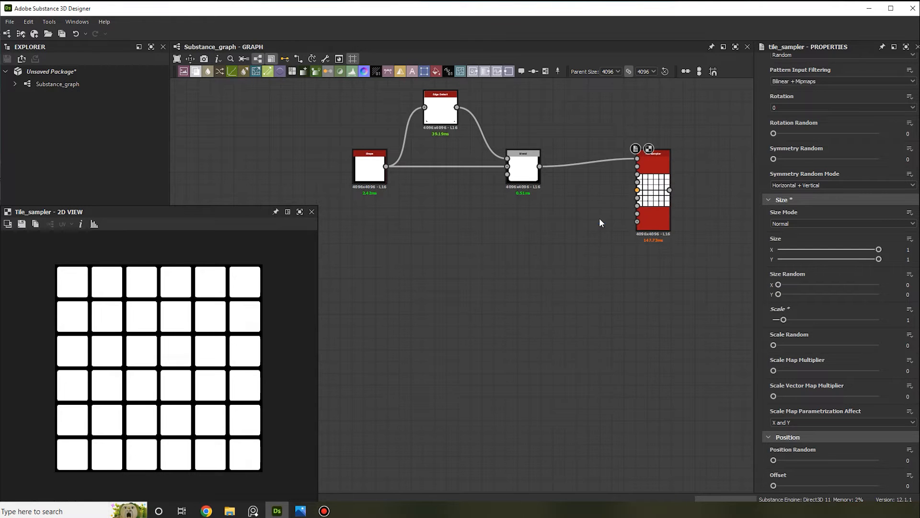
scroll(558, 261, "up", 3)
double_click(903, 419)
key("Return")
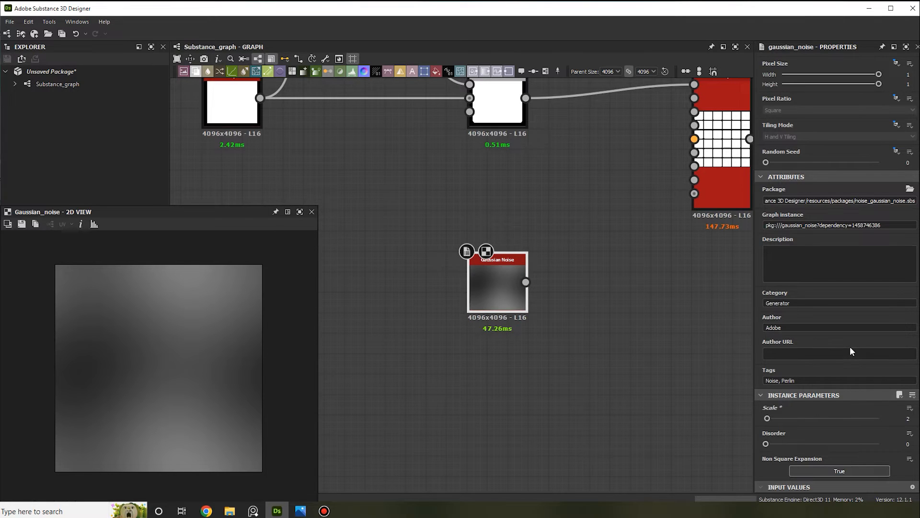
left_click_drag(824, 165, 836, 164)
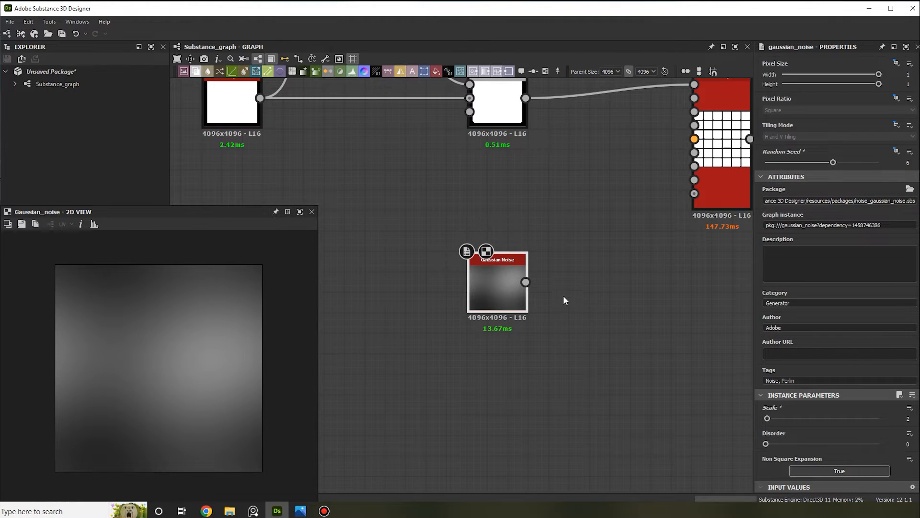
Move the Gaussian Noise node aside and add a Levels node fed by its output.
middle_click_drag(561, 256, 549, 231)
left_click_drag(485, 258, 428, 273)
key("space")
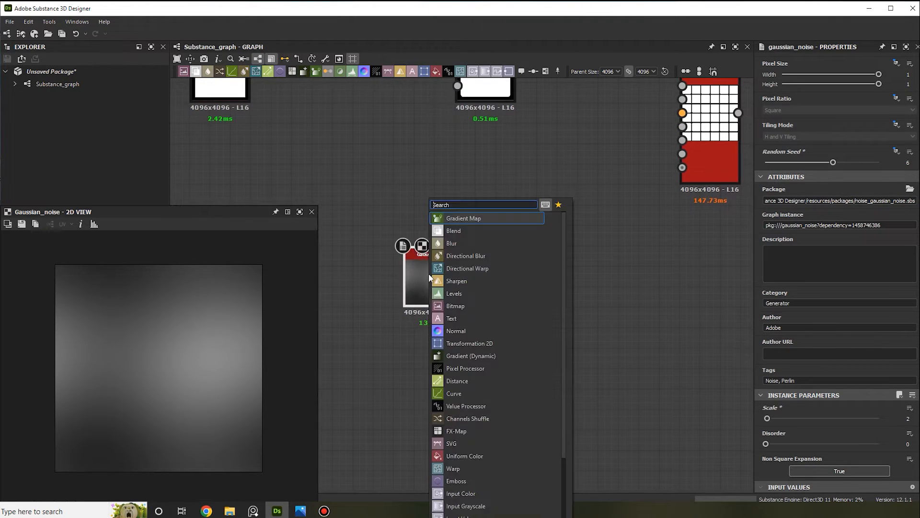
type("levels")
key("Return")
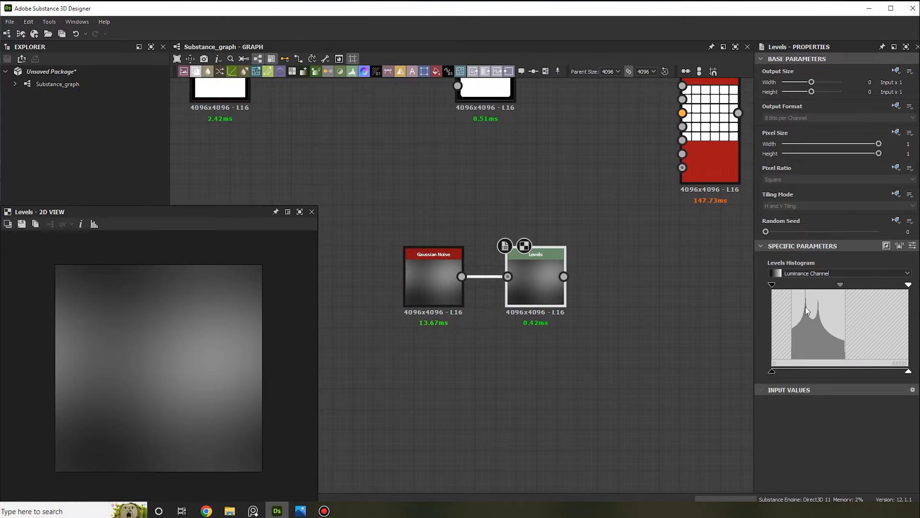
Raise the Levels node's black input point and lower its white input point to turn the noise into a high-contrast mask.
left_click_drag(772, 285, 813, 286)
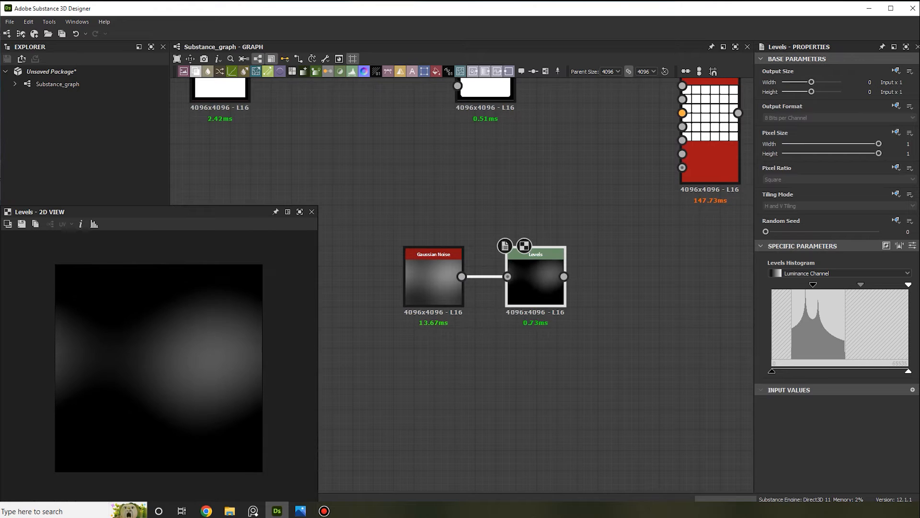
left_click_drag(909, 285, 821, 286)
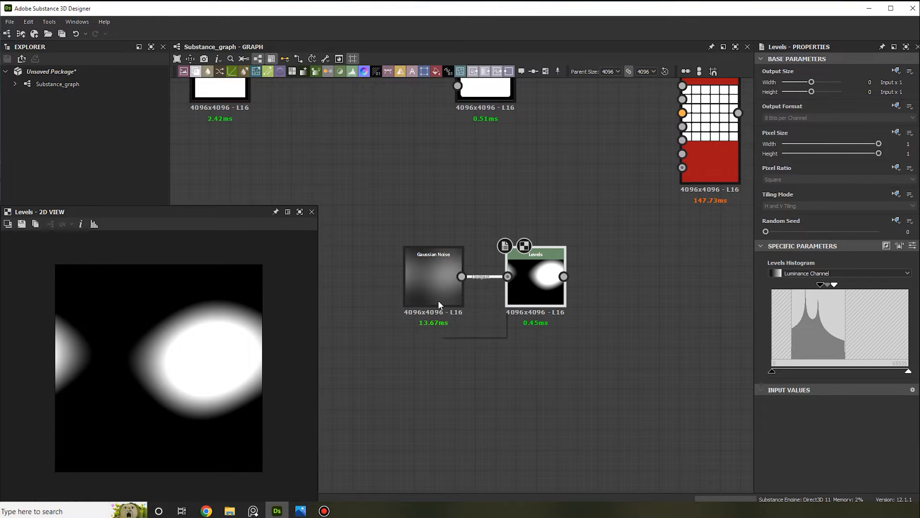
middle_click_drag(601, 219, 560, 245)
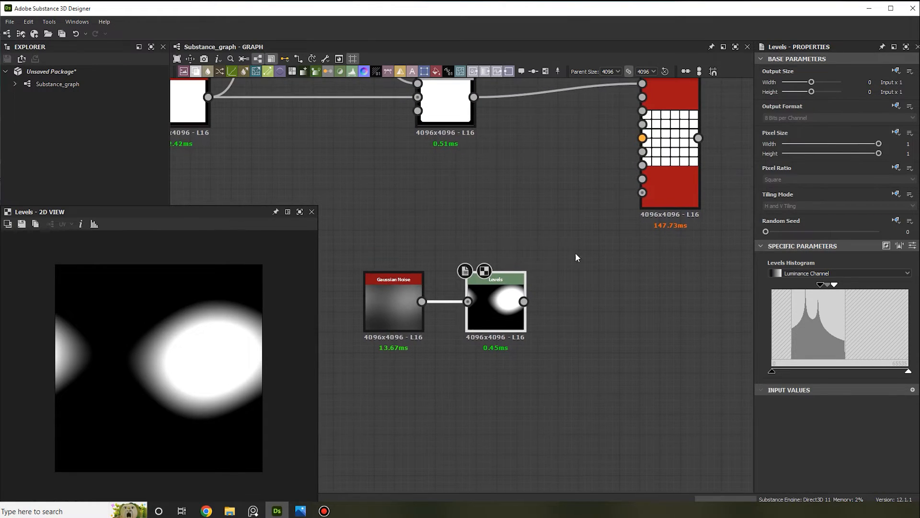
Feed the Levels output into the Tile Sampler's mask map input and set the Mask Map Threshold to 0.49.
left_click_drag(524, 301, 642, 166)
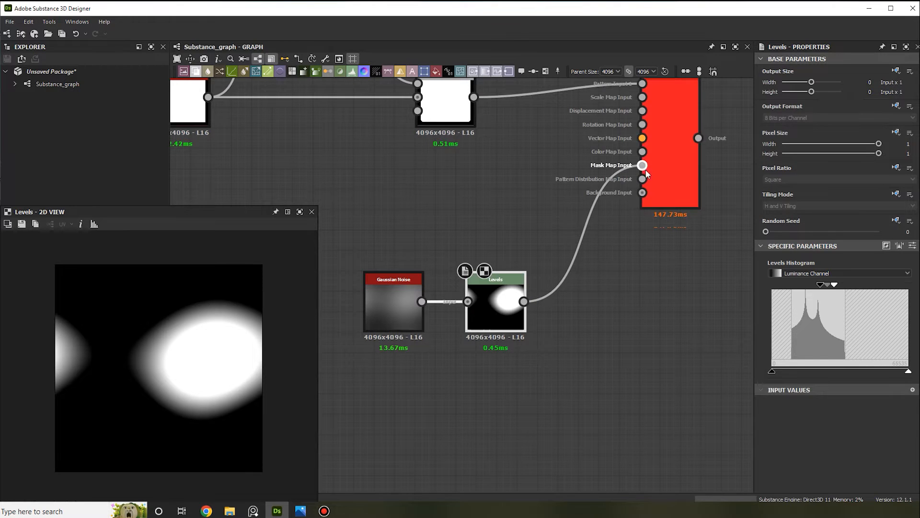
left_click(664, 185)
scroll(884, 382, "down", 5)
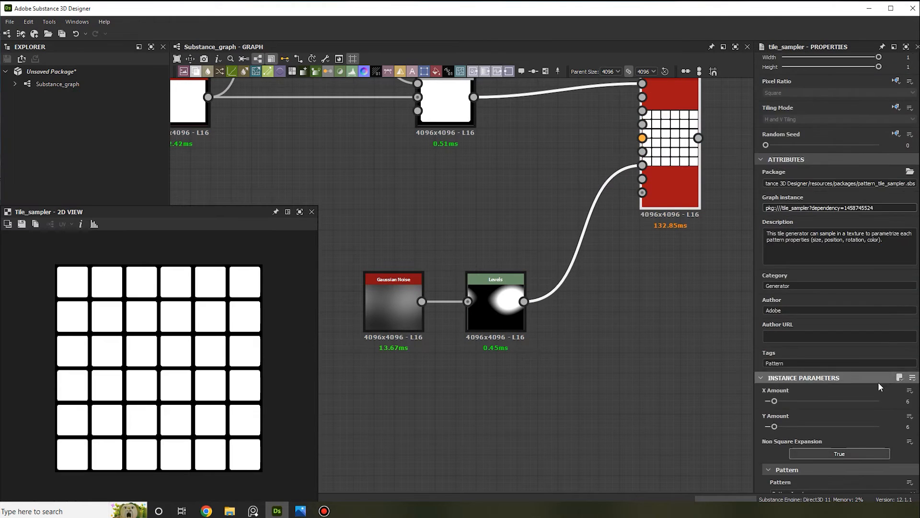
scroll(858, 379, "down", 15)
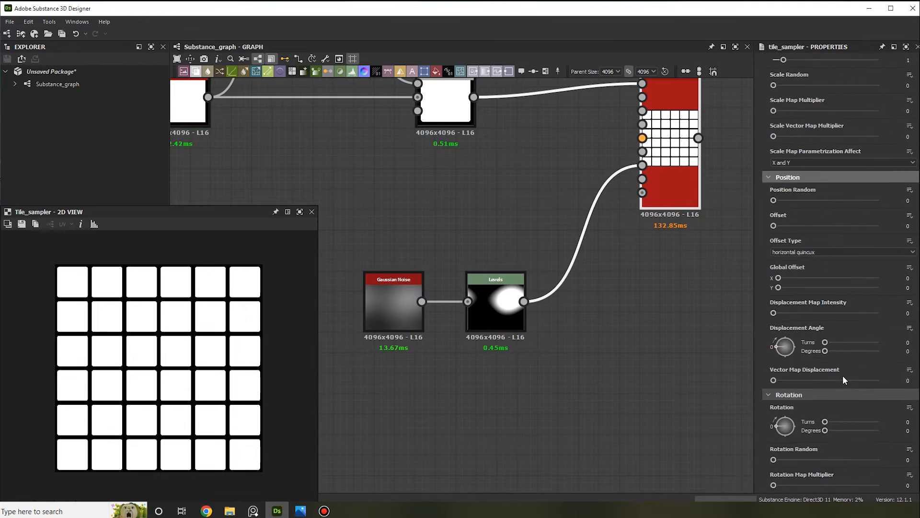
scroll(841, 375, "down", 7)
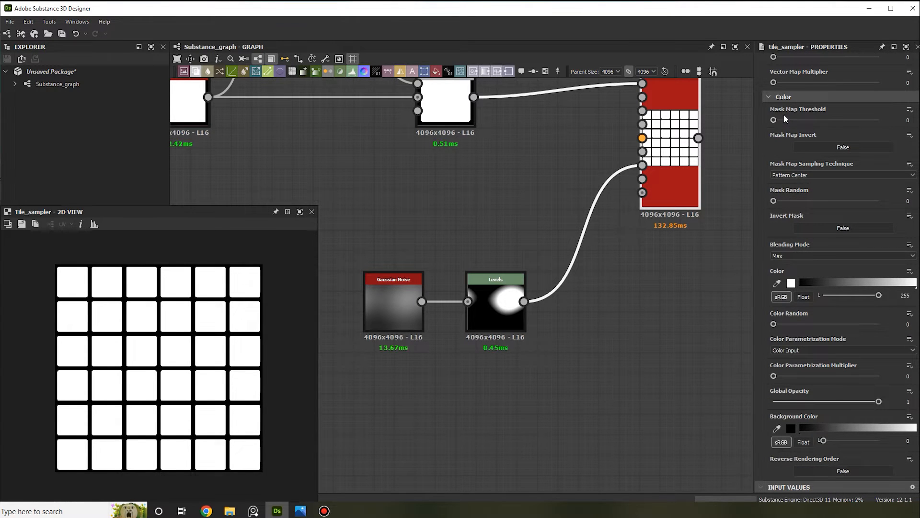
left_click_drag(802, 118, 894, 119)
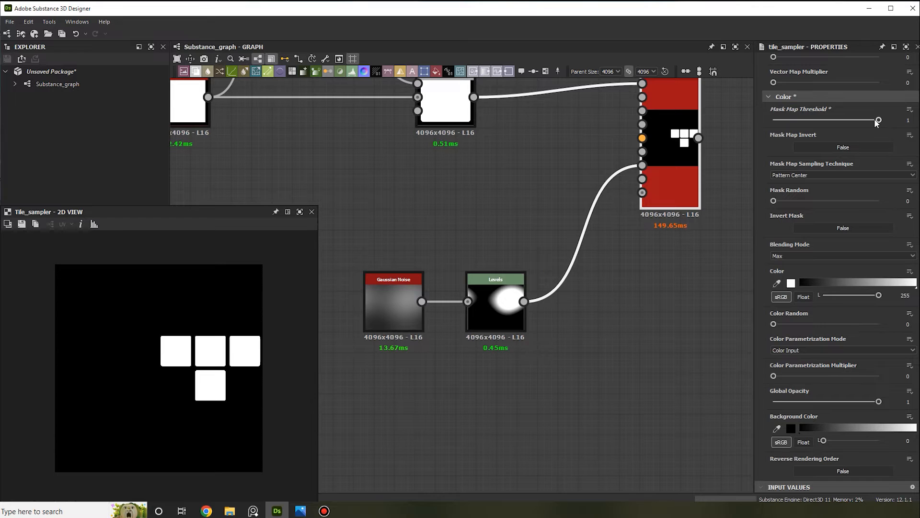
left_click_drag(875, 123, 824, 126)
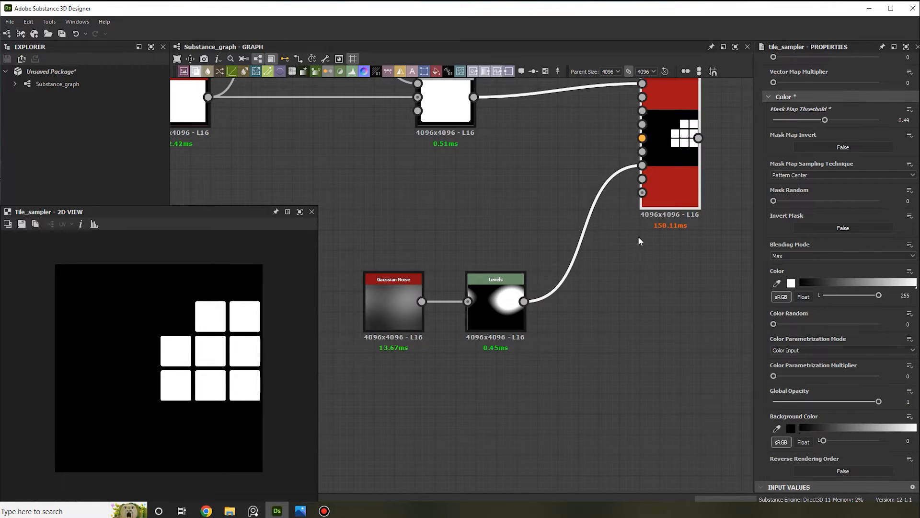
Duplicate the Tile Sampler with its pattern and mask connections and place the copy below the original.
scroll(631, 240, "down", 3)
scroll(643, 245, "up", 2)
scroll(455, 237, "down", 3)
scroll(451, 241, "down", 3)
middle_click_drag(444, 244, 492, 251)
scroll(492, 251, "up", 5)
scroll(495, 257, "up", 3)
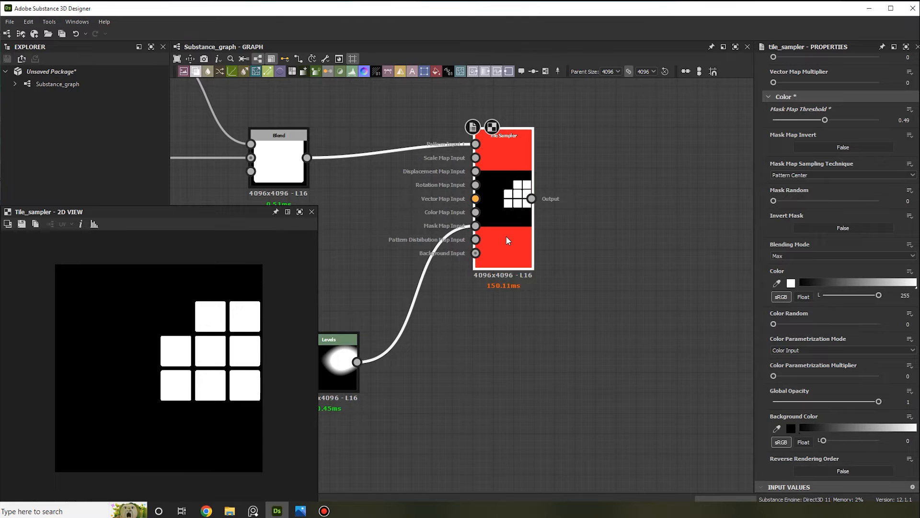
key("ctrl+d")
scroll(550, 284, "down", 6)
middle_click_drag(550, 284, 485, 203)
scroll(463, 190, "up", 3)
left_click_drag(463, 227, 482, 290)
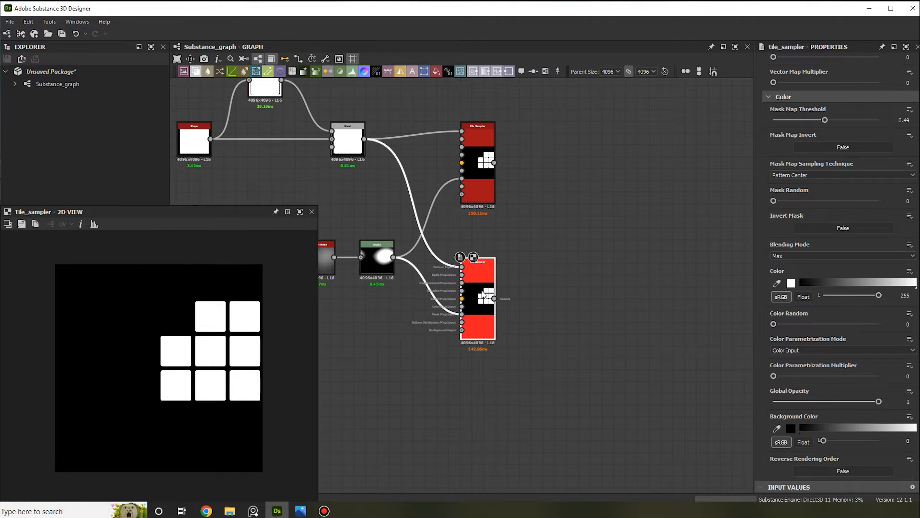
Set the duplicated Tile Sampler's X Amount and Y Amount to 12.
scroll(855, 268, "up", 15)
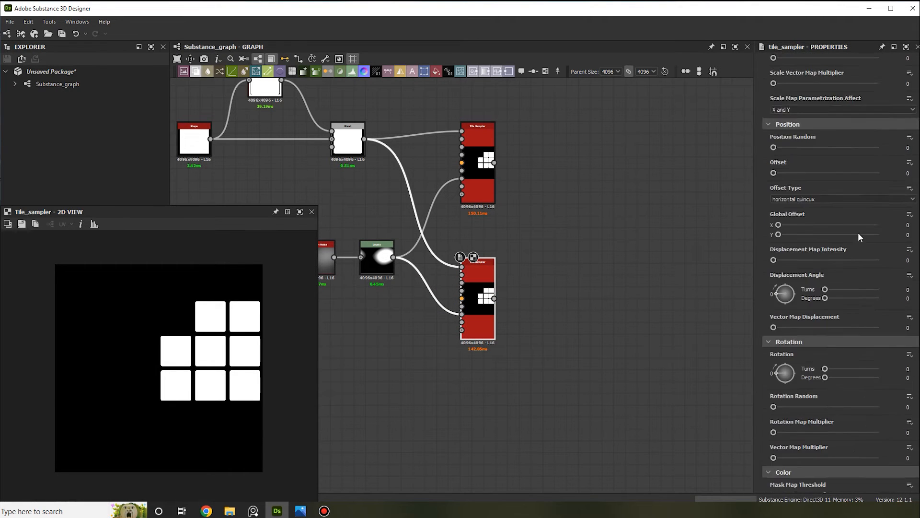
scroll(855, 233, "up", 8)
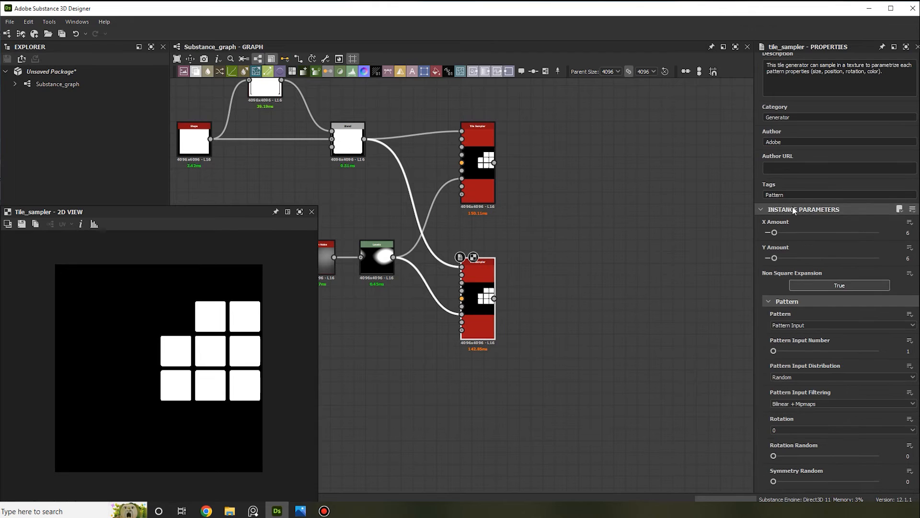
scroll(883, 266, "up", 3)
double_click(900, 321)
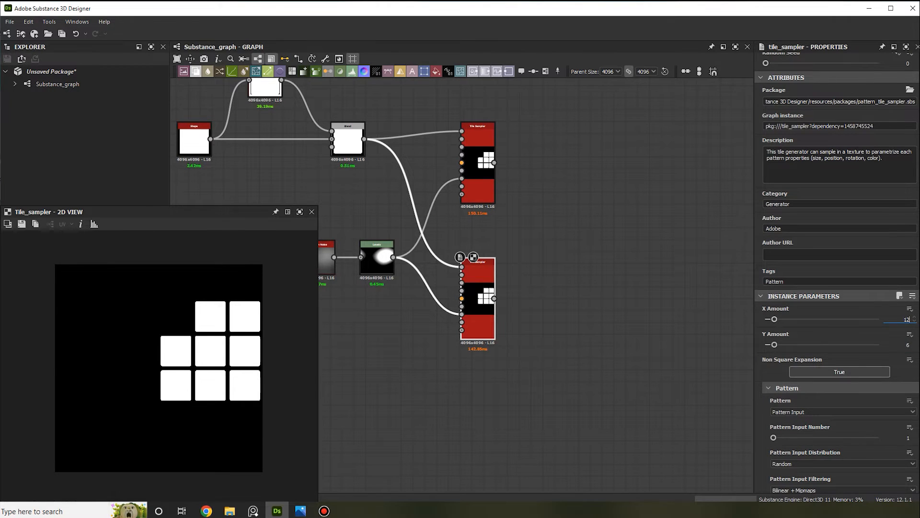
key("Tab")
type("12")
key("Return")
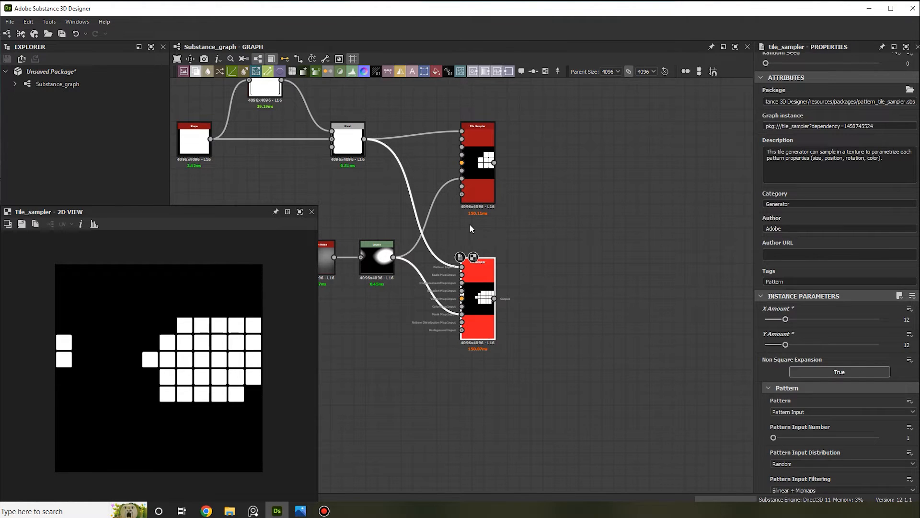
Compare both Tile Sampler outputs and combine them in a new Blend node, with the original as background and the 12-tile copy as foreground.
scroll(472, 229, "up", 2)
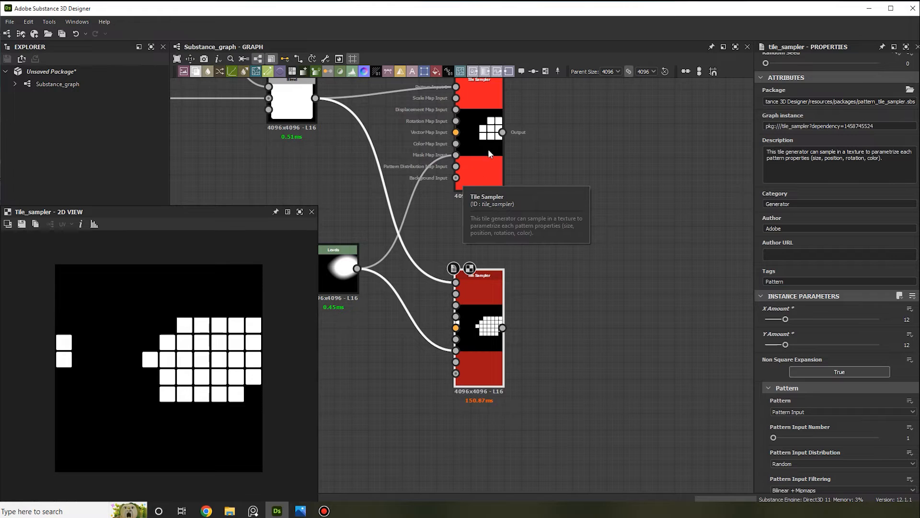
scroll(211, 367, "up", 2)
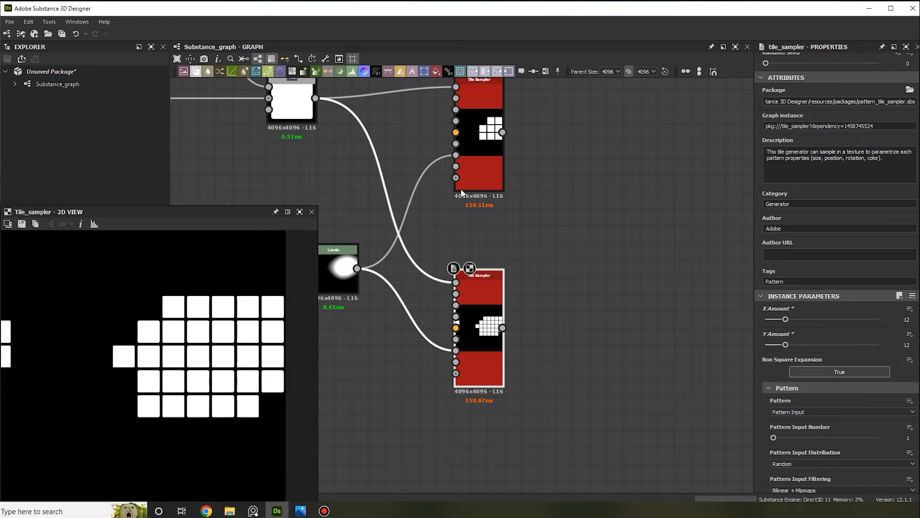
double_click(482, 171)
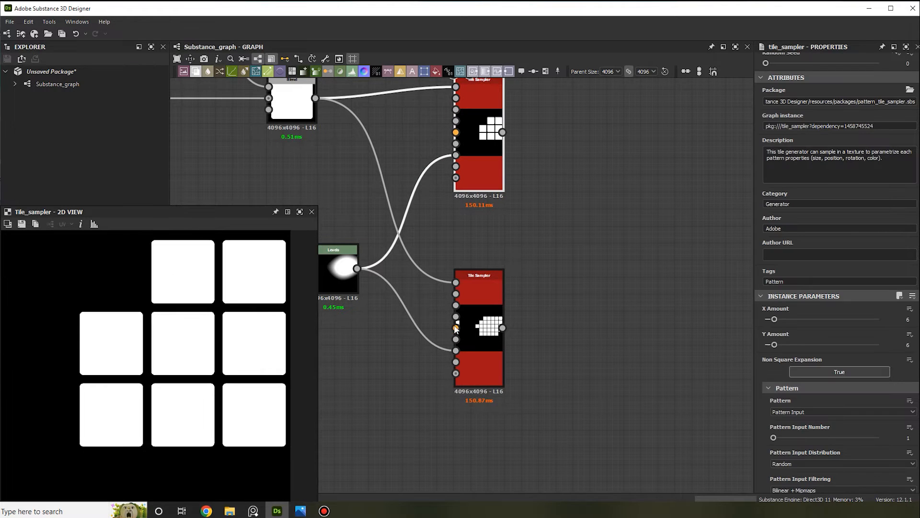
double_click(489, 314)
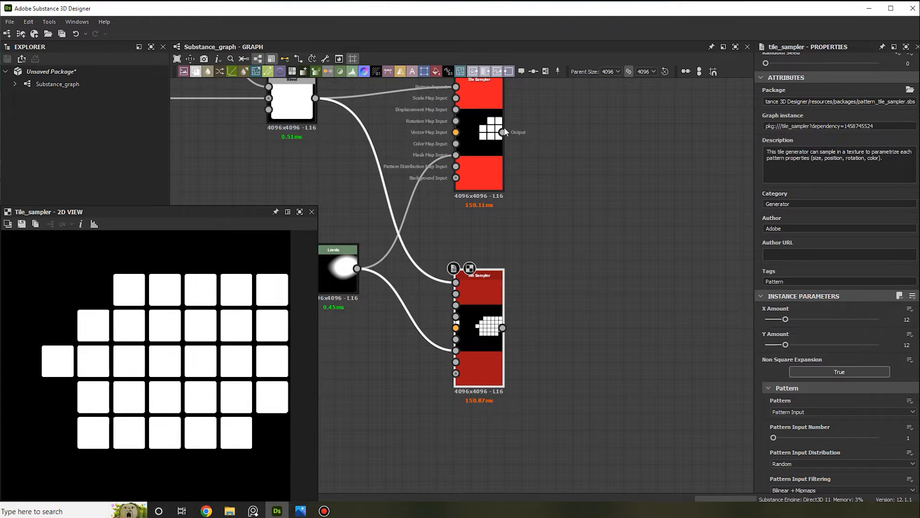
left_click_drag(502, 132, 642, 204)
left_click(666, 231)
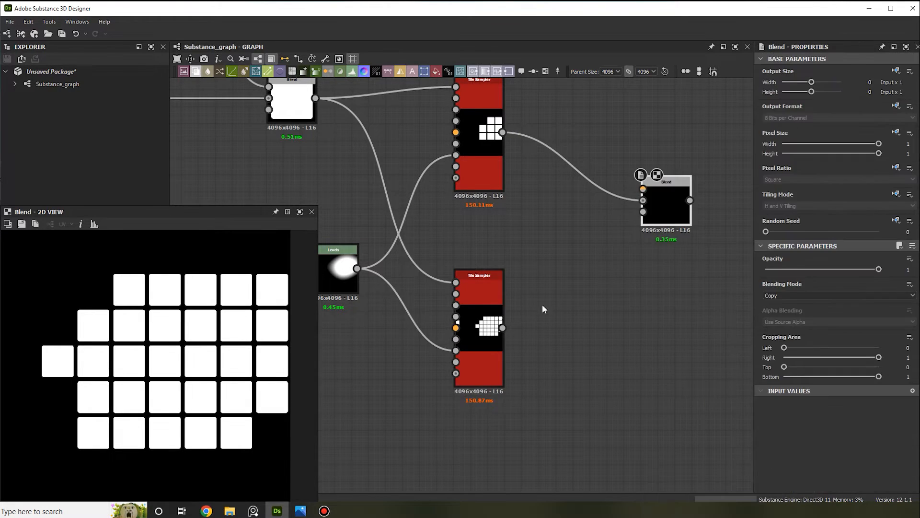
left_click_drag(502, 328, 643, 190)
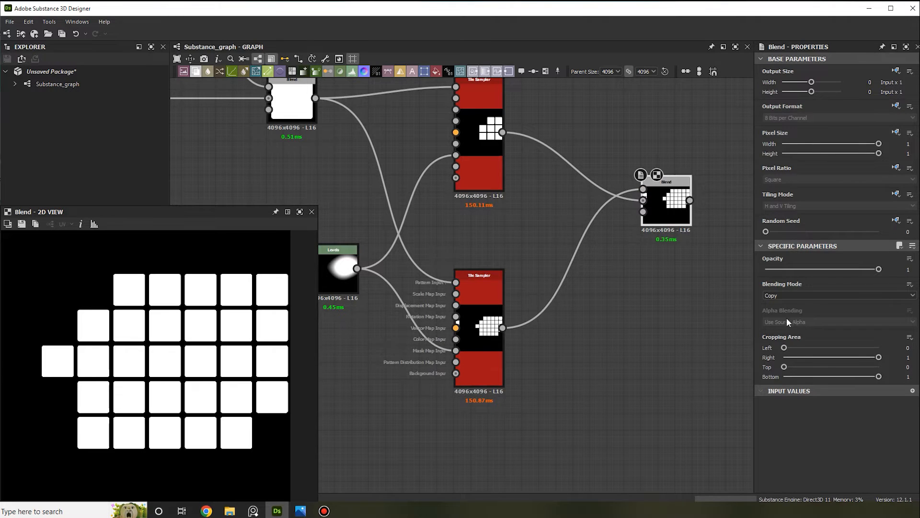
Set the Blend's right cropping to 0.67 and compare the gaps and corners of the small and large squares.
left_click_drag(833, 357, 847, 357)
scroll(145, 364, "down", 2)
scroll(144, 365, "up", 2)
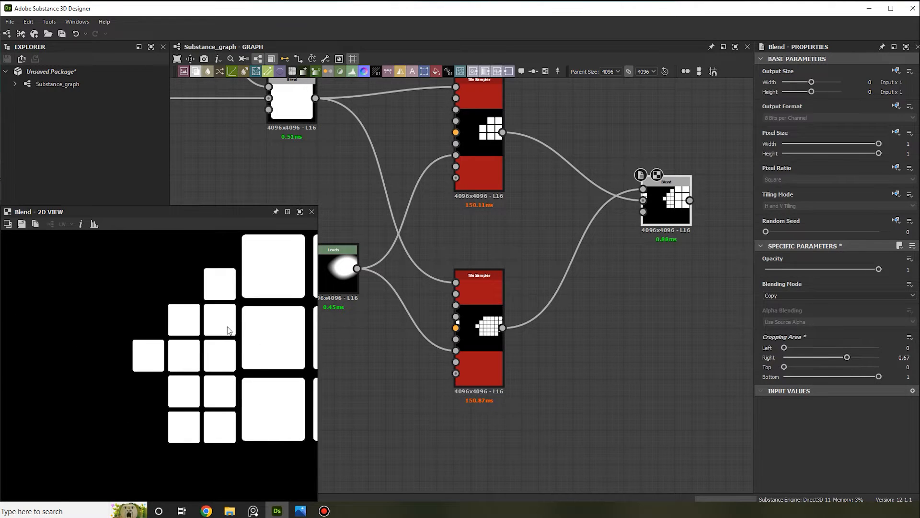
scroll(267, 334, "up", 3)
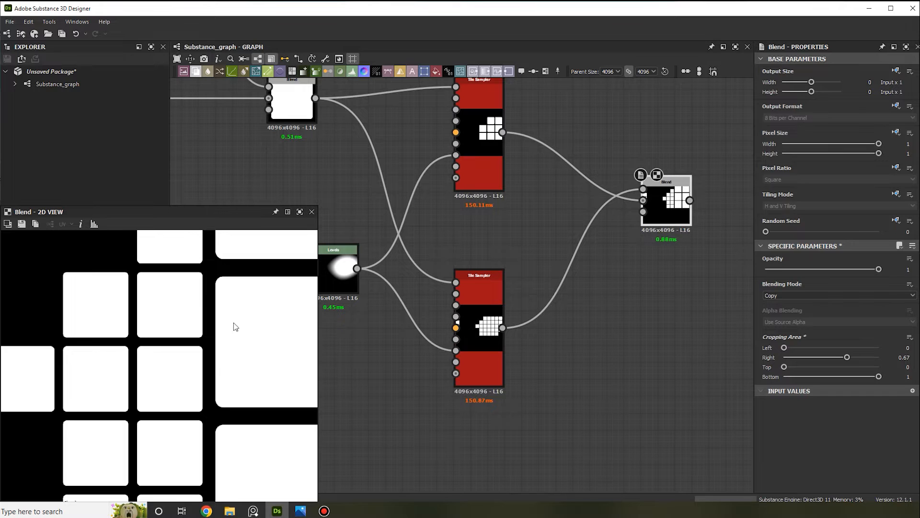
scroll(217, 367, "down", 1)
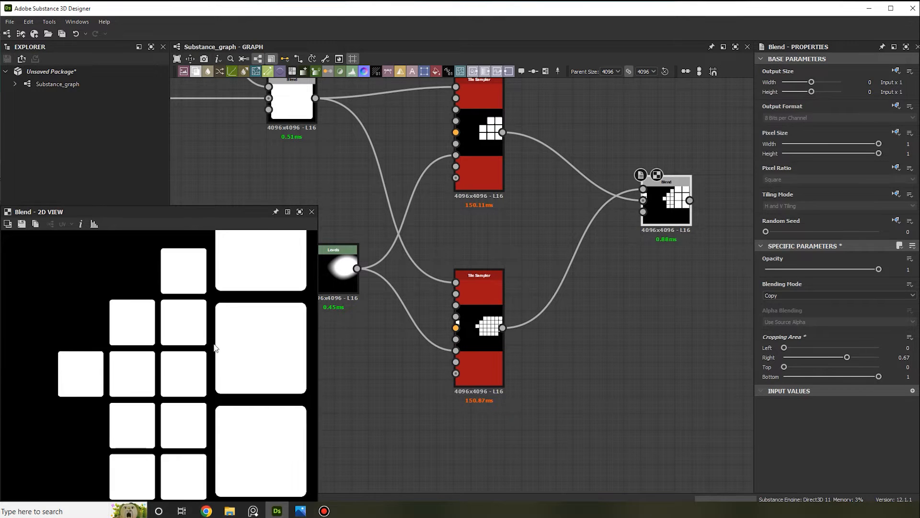
scroll(211, 342, "up", 2)
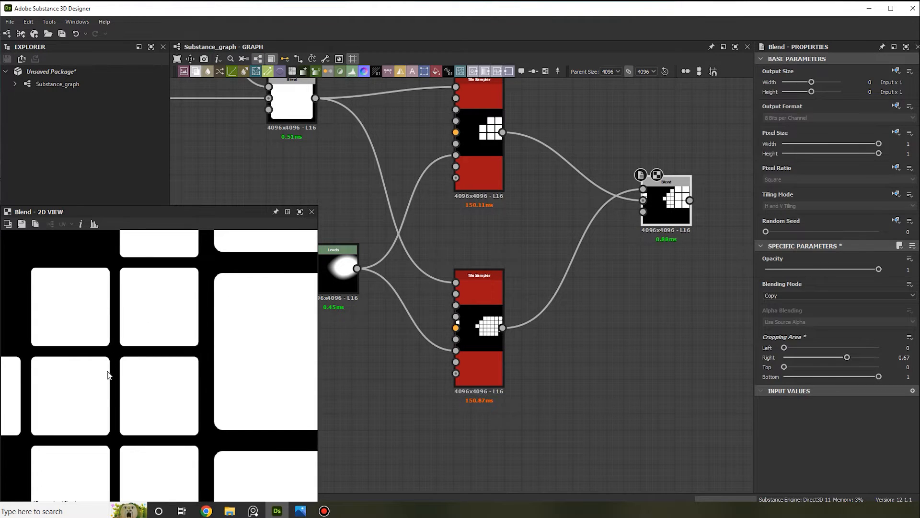
scroll(186, 391, "down", 1)
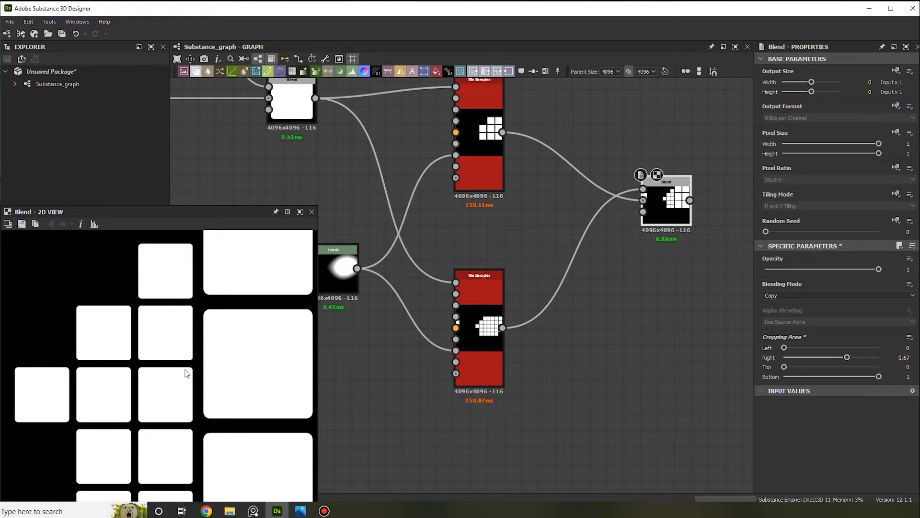
scroll(187, 373, "up", 1)
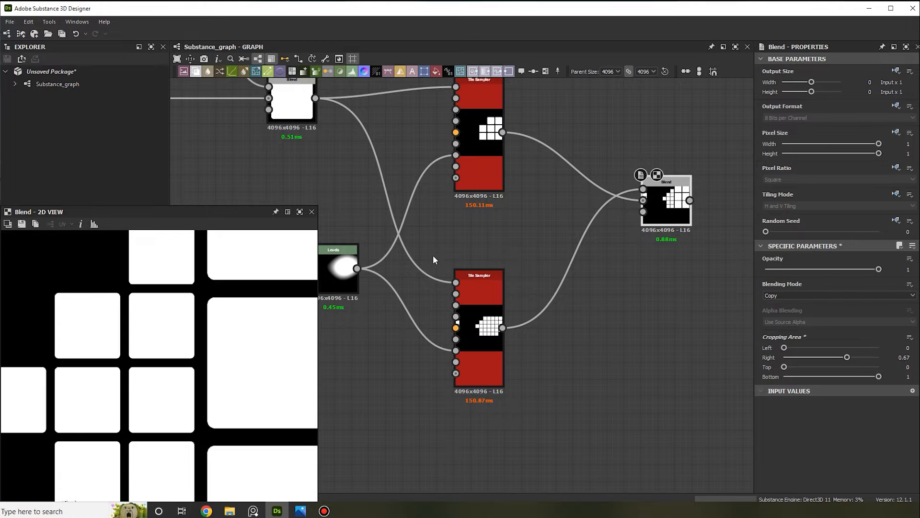
Set the Scale of the lower Tile Sampler, with the 12-tile grid, to 0.85.
left_click(479, 294)
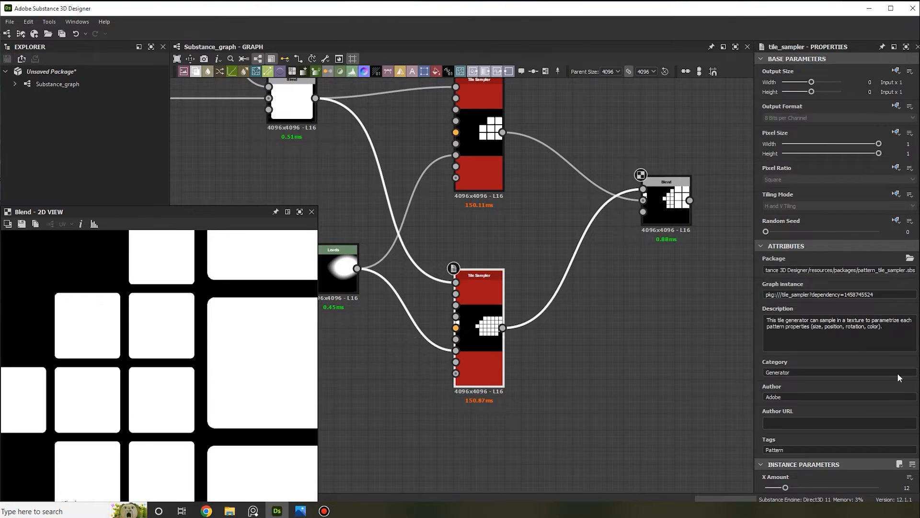
scroll(899, 378, "down", 10)
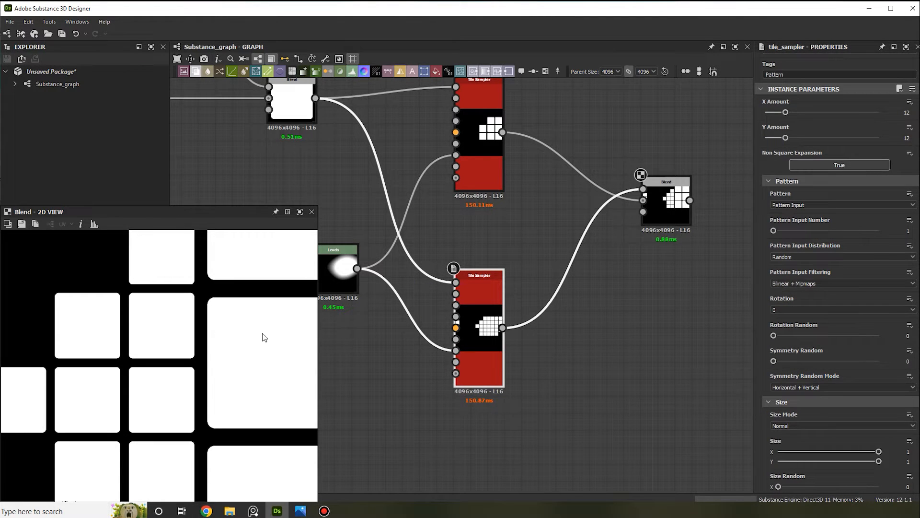
scroll(809, 345, "down", 3)
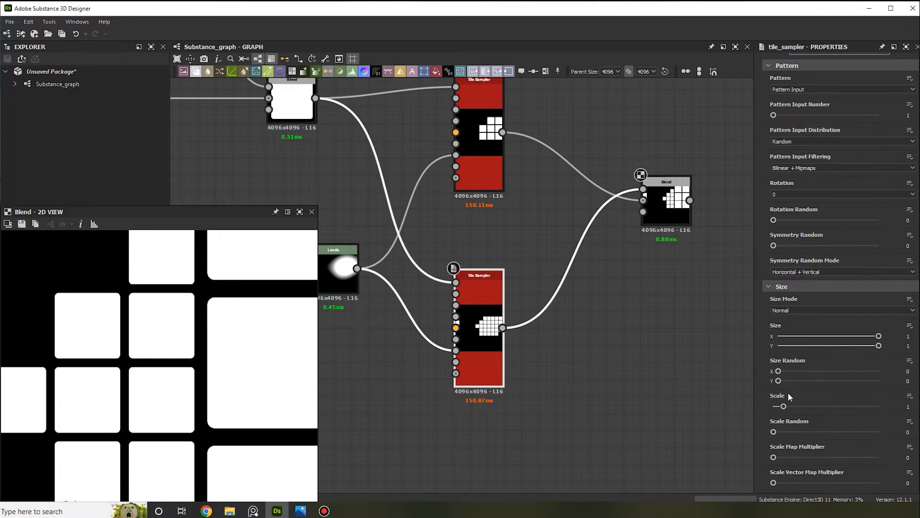
left_click_drag(783, 407, 781, 407)
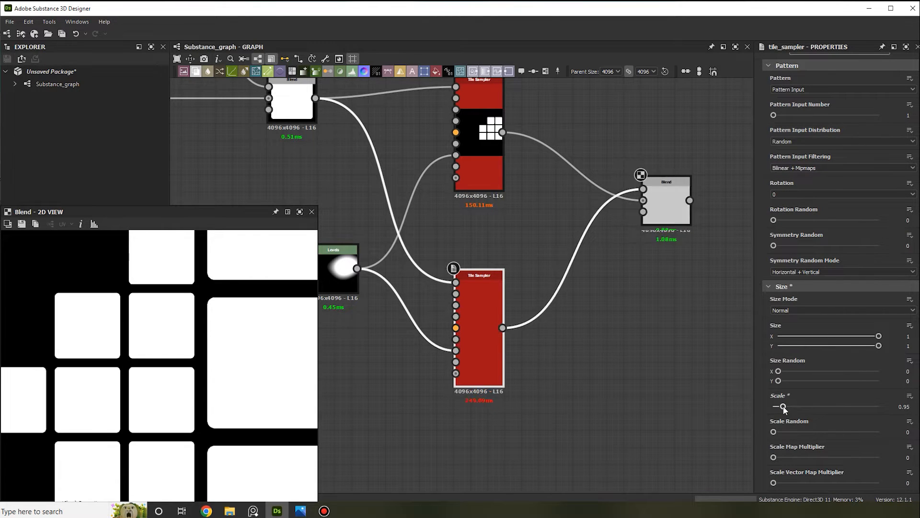
left_click(903, 407)
type("0.8")
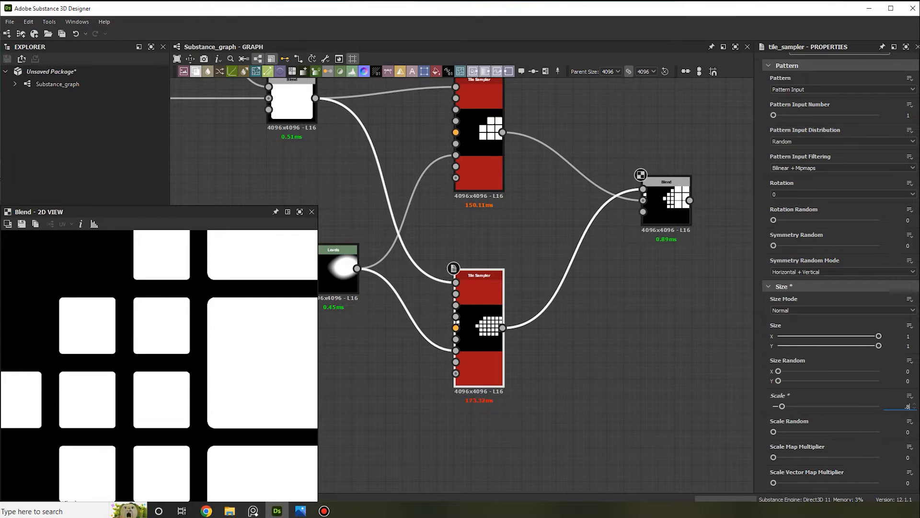
key("Return")
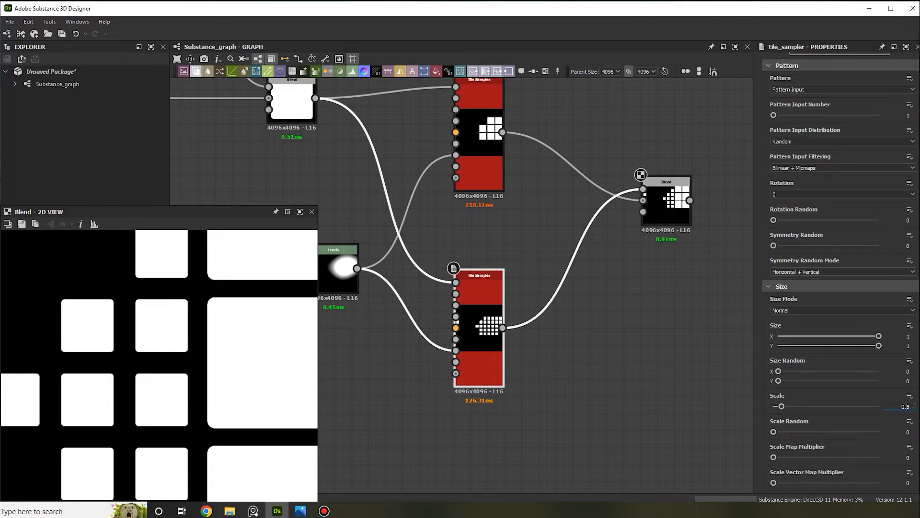
type("5")
key("Return")
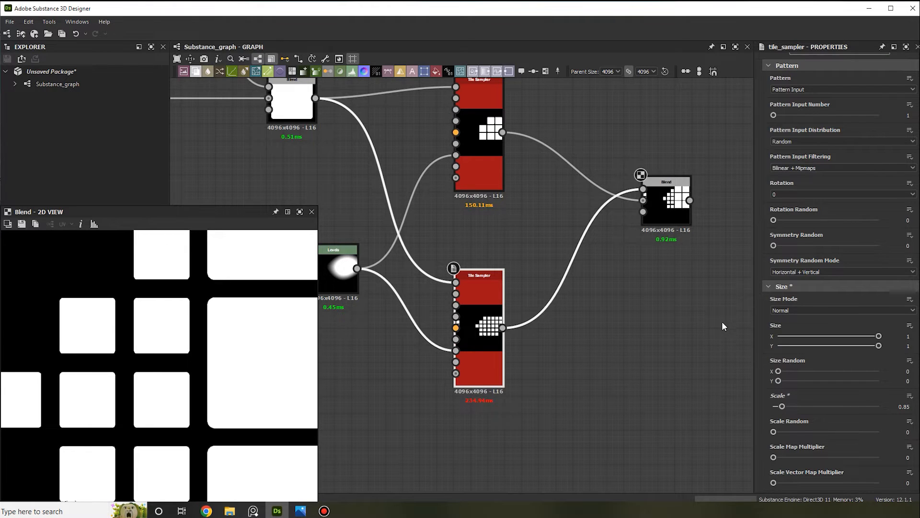
Delete the Blend node that combines the two Tile Samplers.
scroll(708, 308, "down", 3)
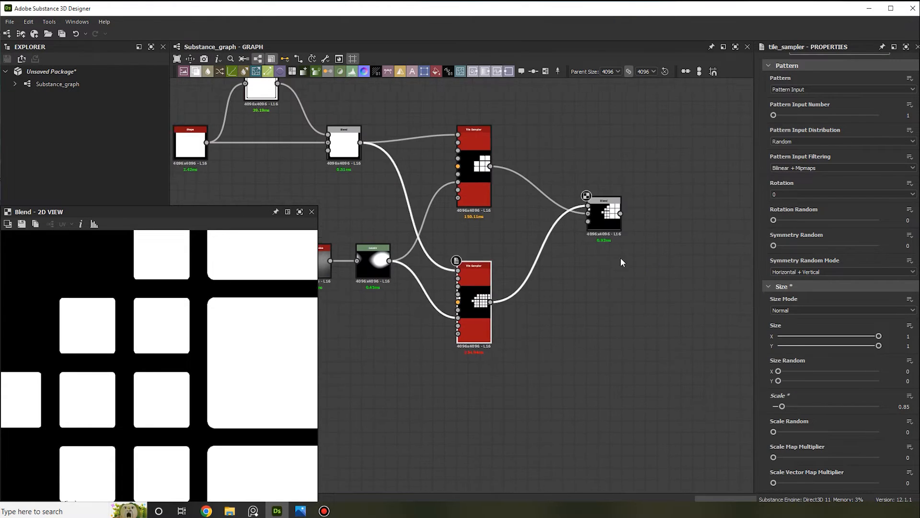
left_click(590, 204)
key("Delete")
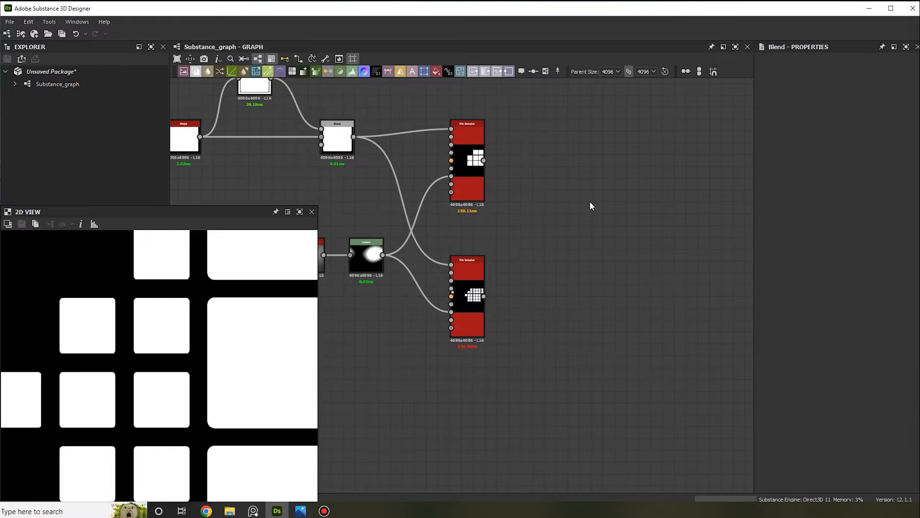
scroll(589, 200, "up", 2)
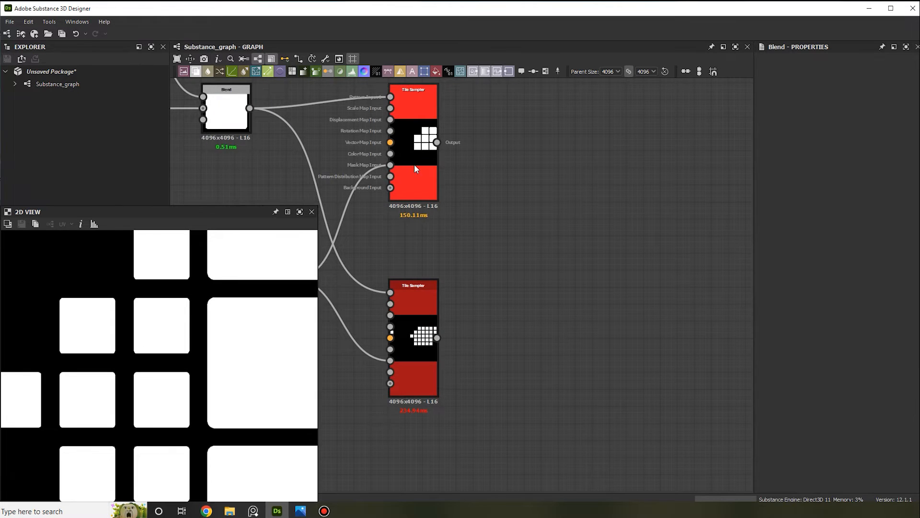
scroll(226, 376, "down", 4)
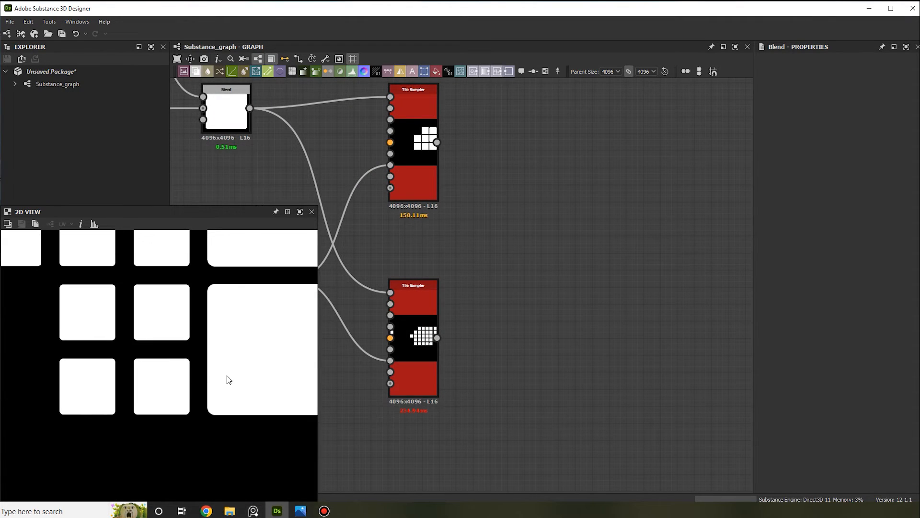
Set the Color Random of the upper Tile Sampler, with the 6-tile grid, to 0.9.
left_click(238, 334)
scroll(238, 311, "down", 5)
double_click(410, 166)
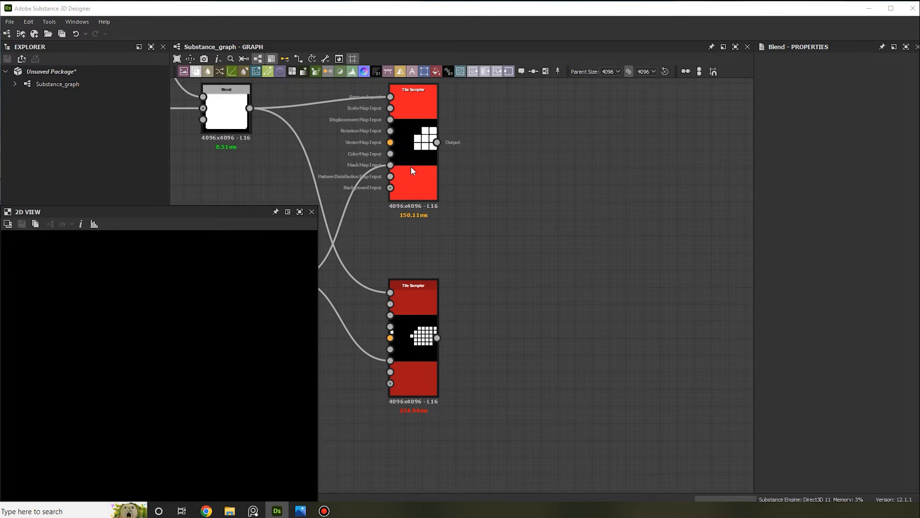
scroll(231, 352, "up", 2)
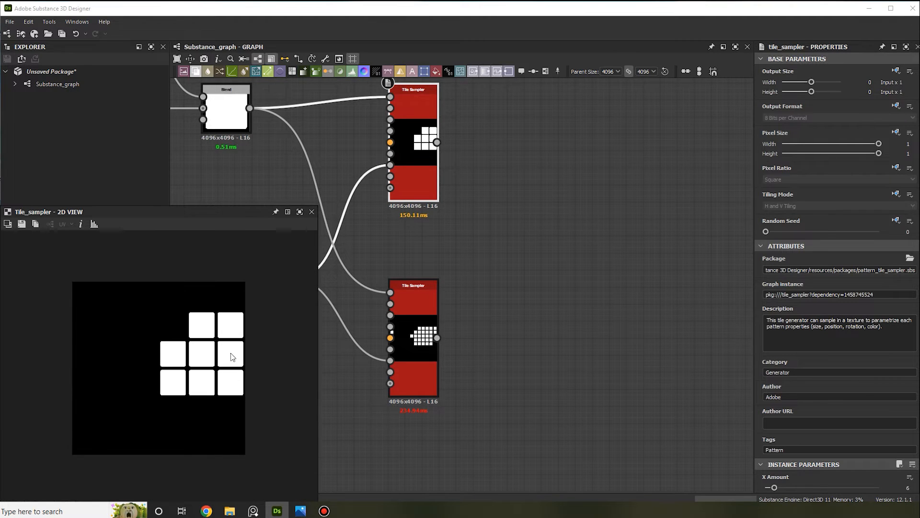
scroll(444, 176, "up", 2)
middle_click_drag(443, 173, 510, 284)
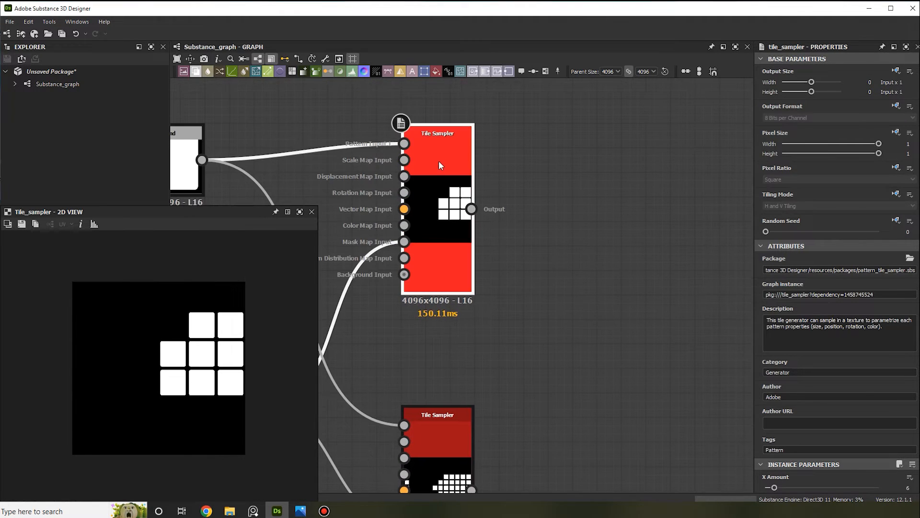
scroll(832, 388, "down", 2)
scroll(832, 388, "down", 5)
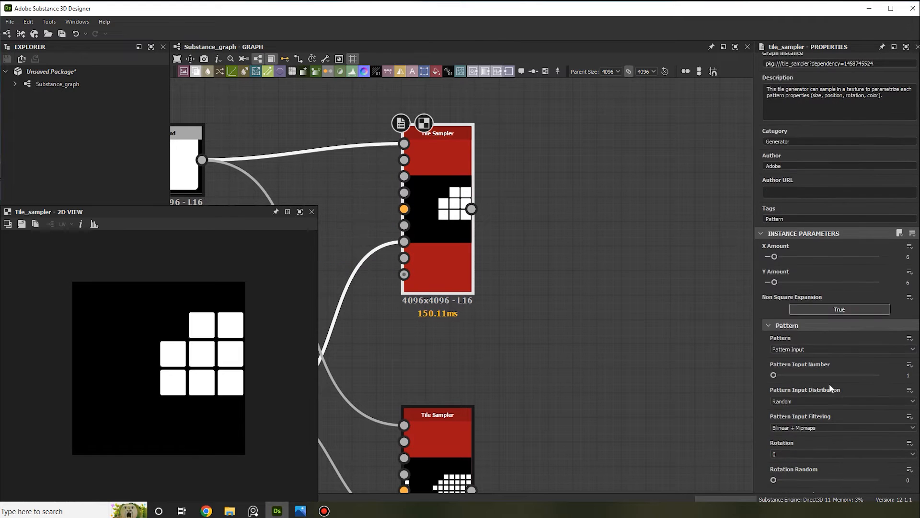
scroll(177, 371, "up", 2)
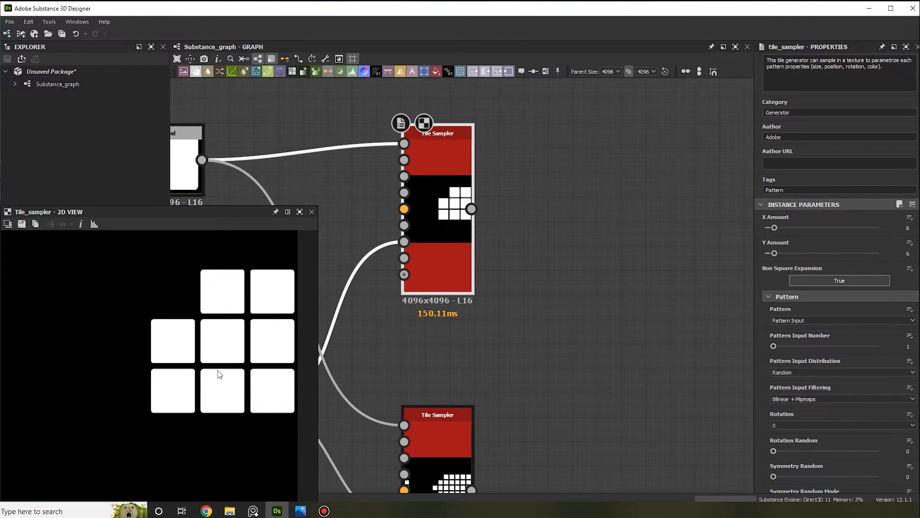
scroll(863, 402, "down", 10)
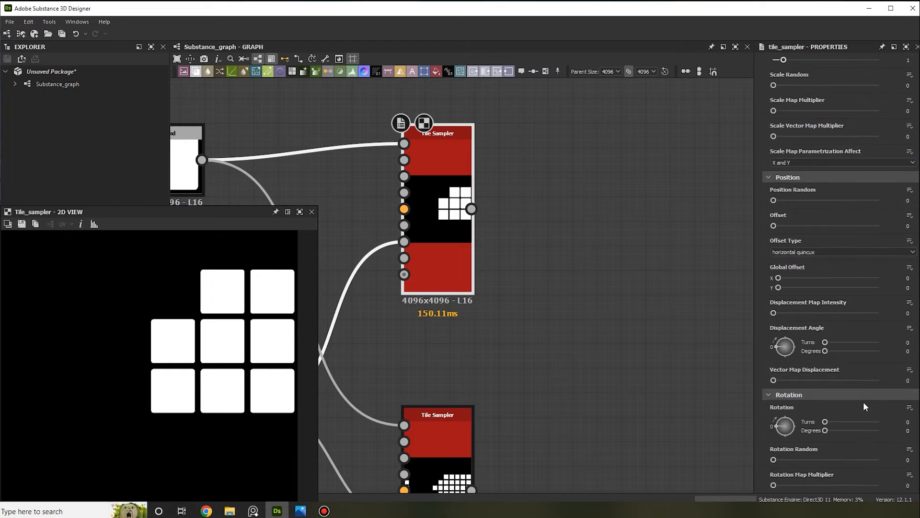
scroll(864, 401, "down", 2)
scroll(862, 402, "down", 3)
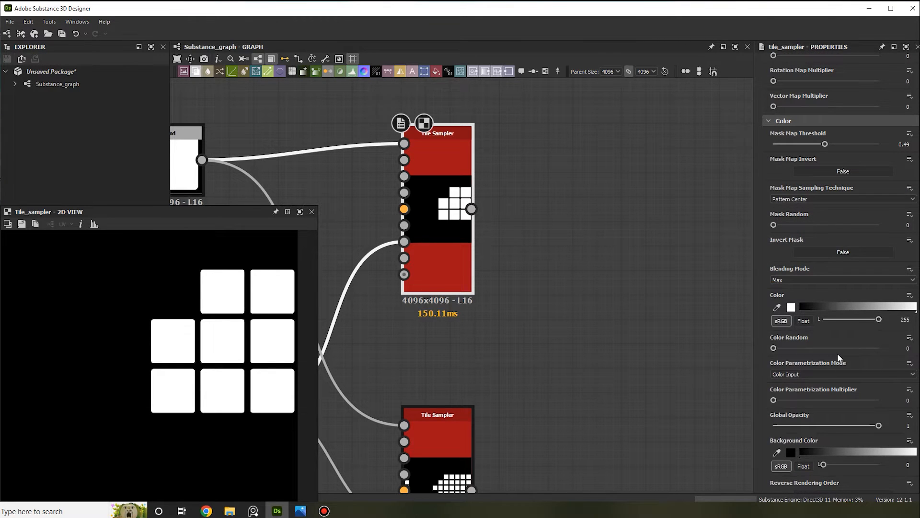
left_click_drag(851, 349, 867, 350)
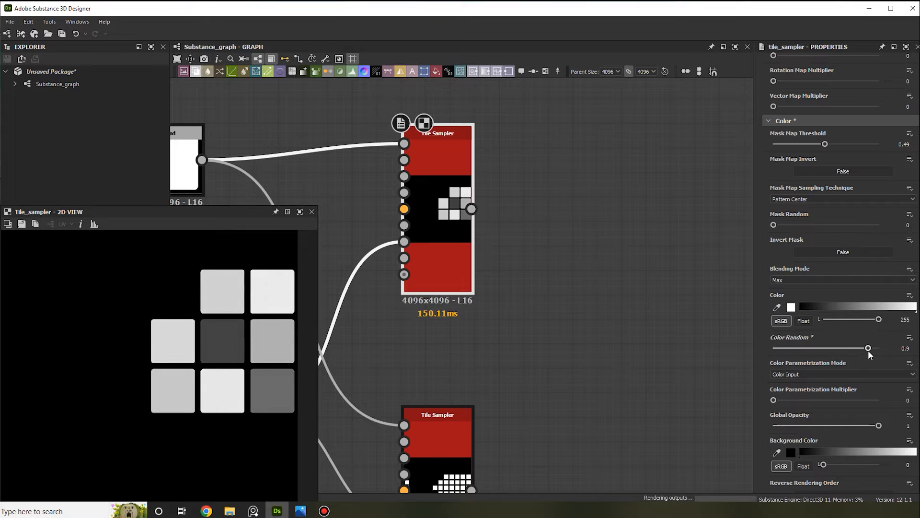
Add a Threshold node to the upper Tile Sampler's output and compare it with the random grey squares.
middle_click_drag(603, 304, 566, 318)
left_click_drag(434, 223, 585, 220)
type("thr")
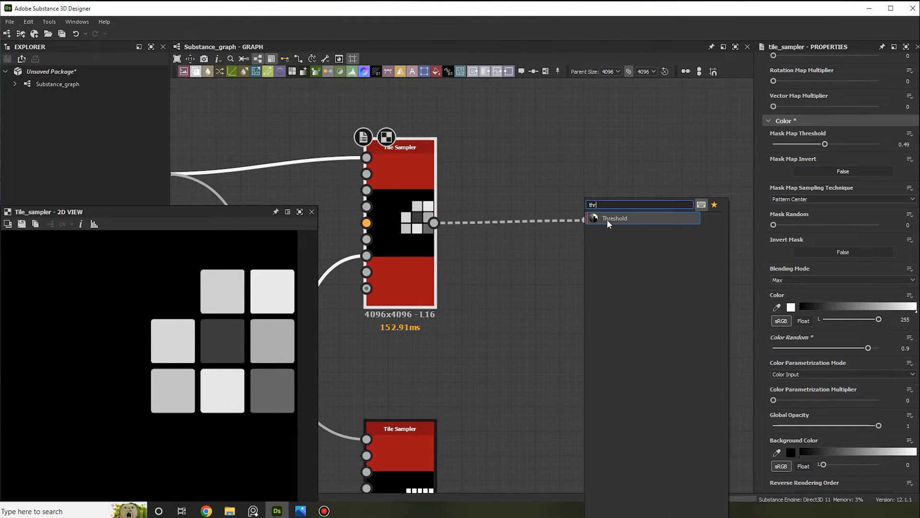
left_click(607, 219)
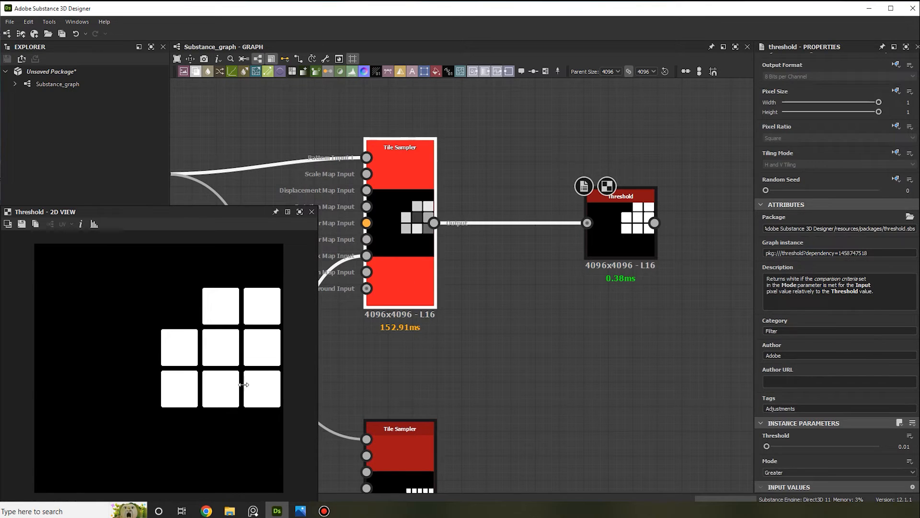
left_click(404, 261)
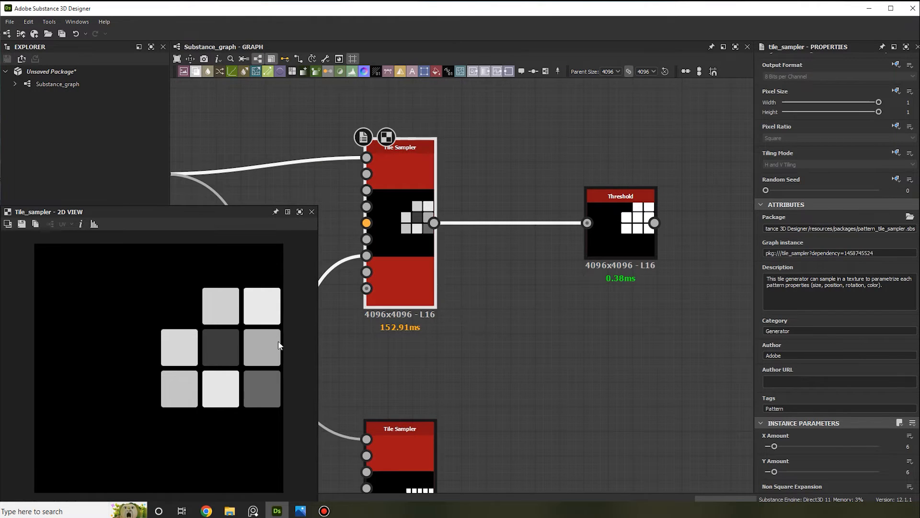
scroll(427, 240, "down", 2)
middle_click_drag(528, 268, 491, 253)
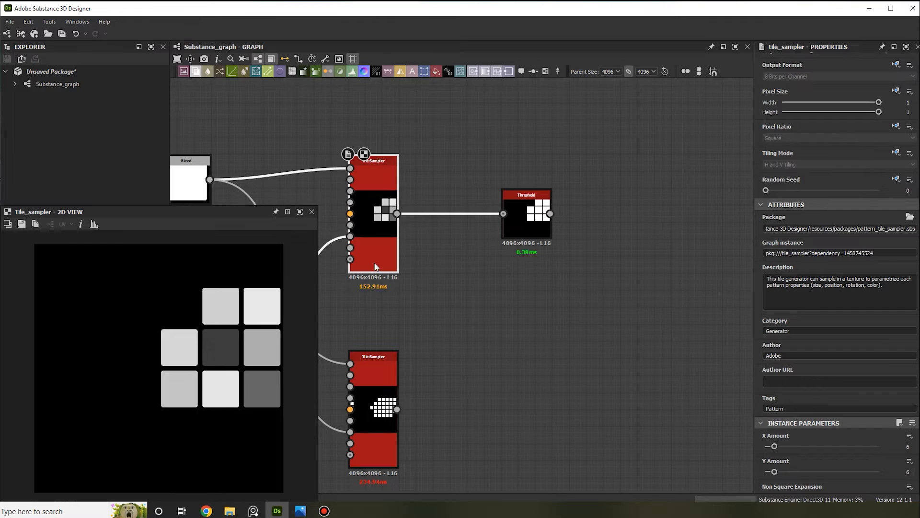
Add a Blend node with the Threshold as foreground and the lower Tile Sampler as background, and place it beyond the Threshold.
left_click_drag(550, 213, 685, 207)
left_click(741, 232)
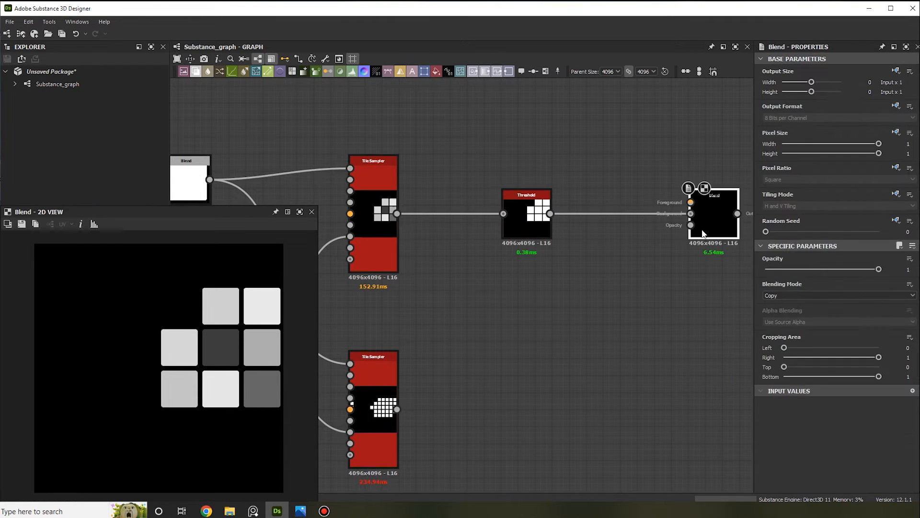
left_click_drag(397, 408, 550, 213)
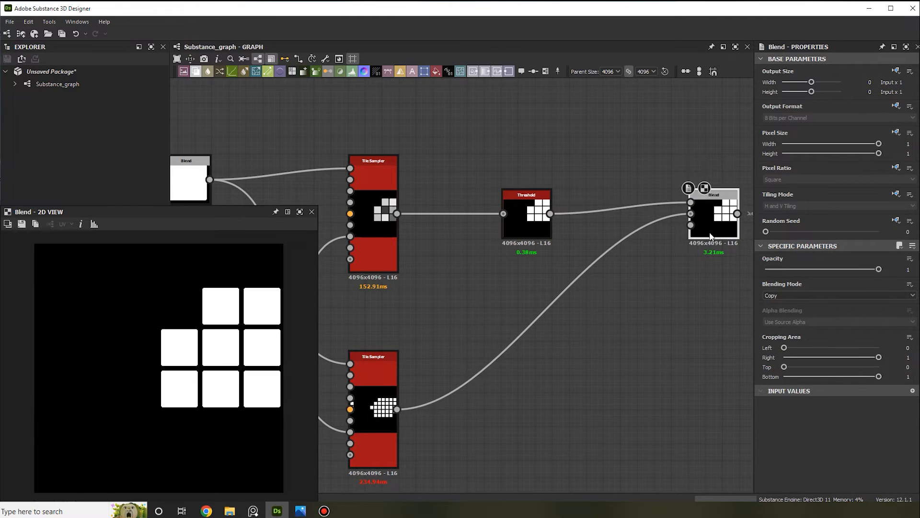
scroll(694, 231, "up", 2)
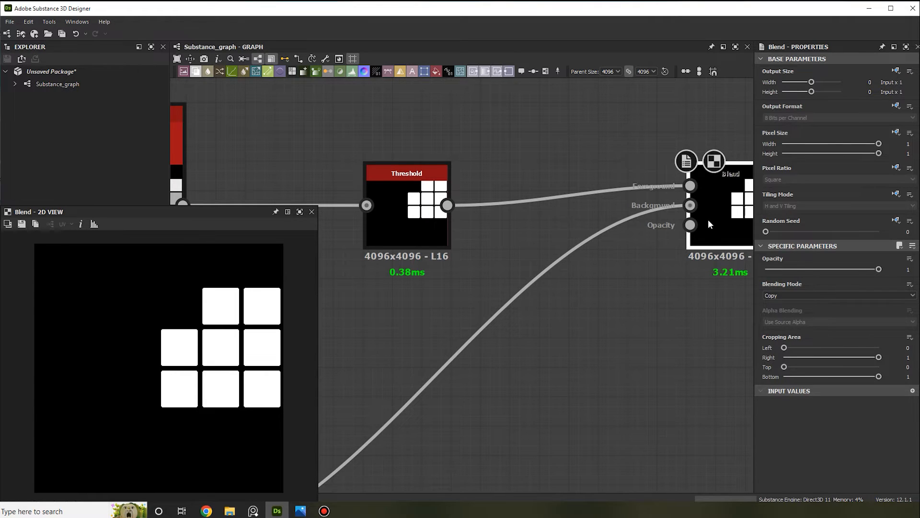
scroll(708, 219, "down", 2)
scroll(608, 249, "up", 1)
scroll(671, 250, "down", 3)
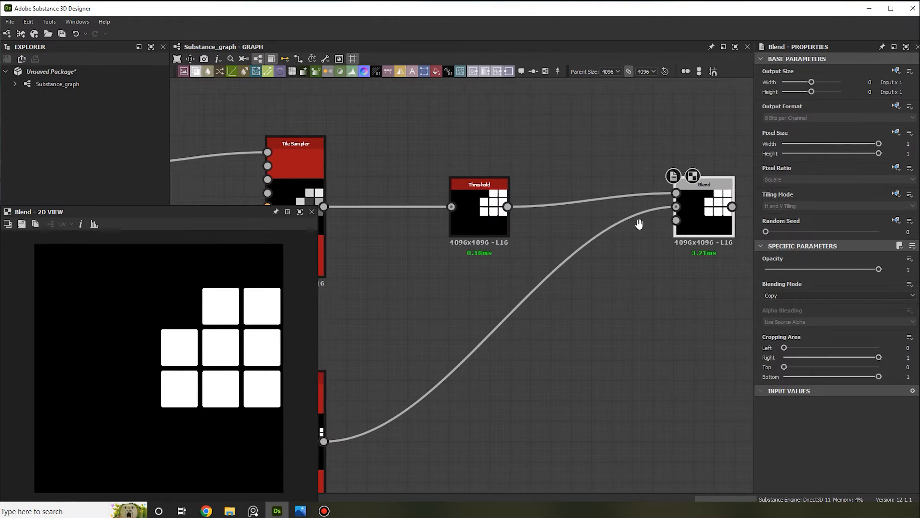
scroll(609, 198, "up", 1)
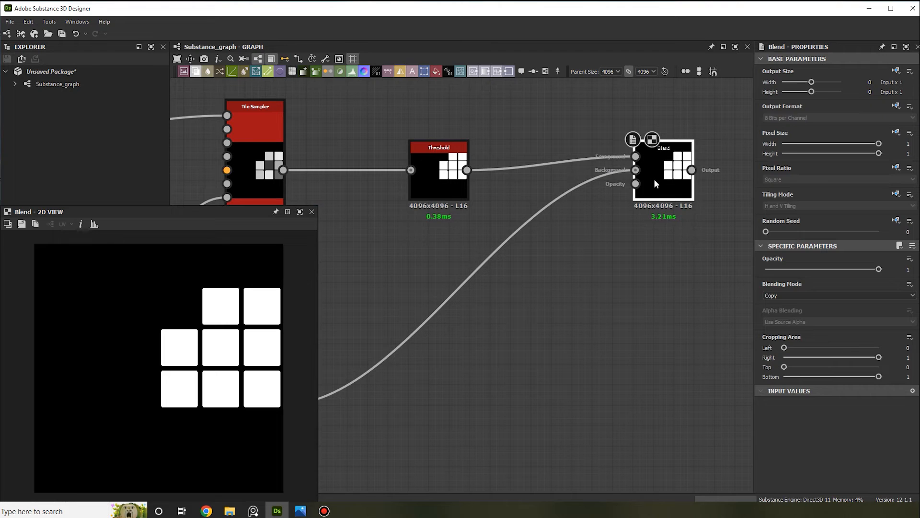
left_click_drag(671, 181, 701, 198)
Add a second Threshold node from the upper Tile Sampler's output, directly below the first Threshold.
middle_click_drag(479, 203, 549, 159)
middle_click_drag(393, 153, 468, 235)
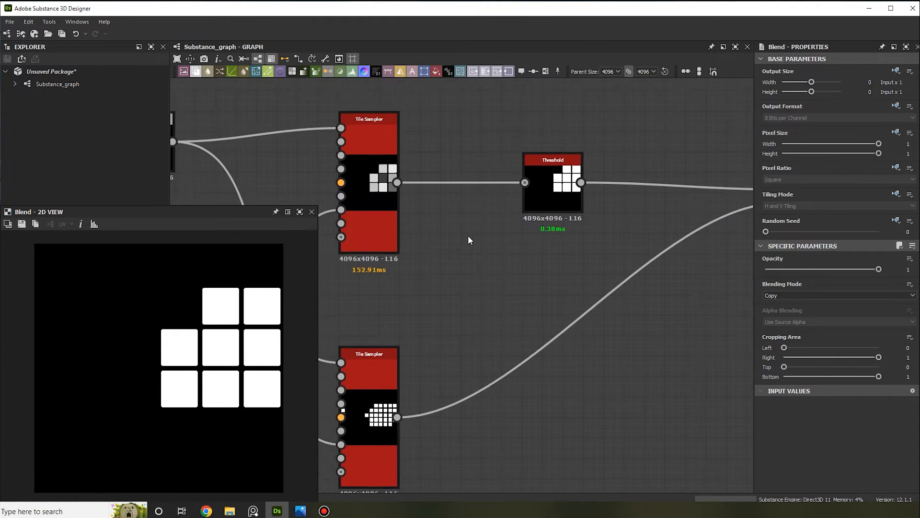
scroll(461, 234, "down", 1)
left_click_drag(409, 192, 507, 242)
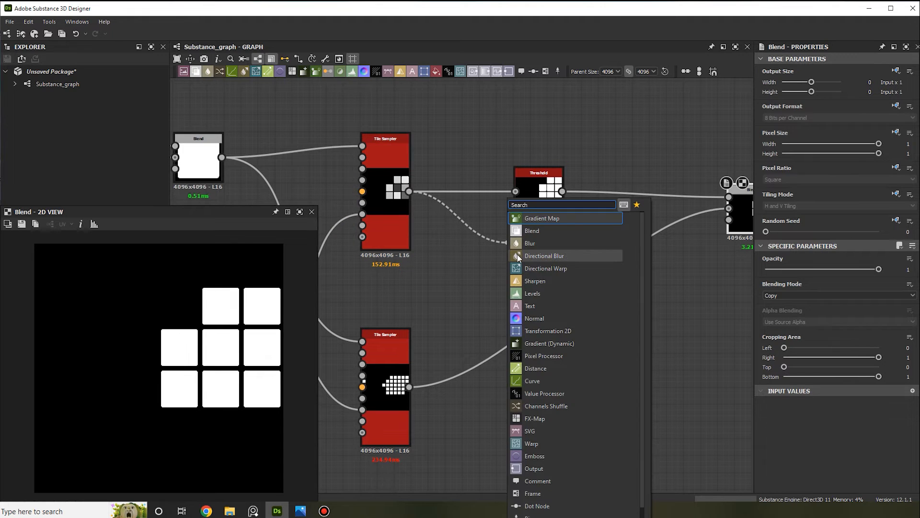
type("threshold")
left_click(530, 218)
scroll(528, 240, "up", 1)
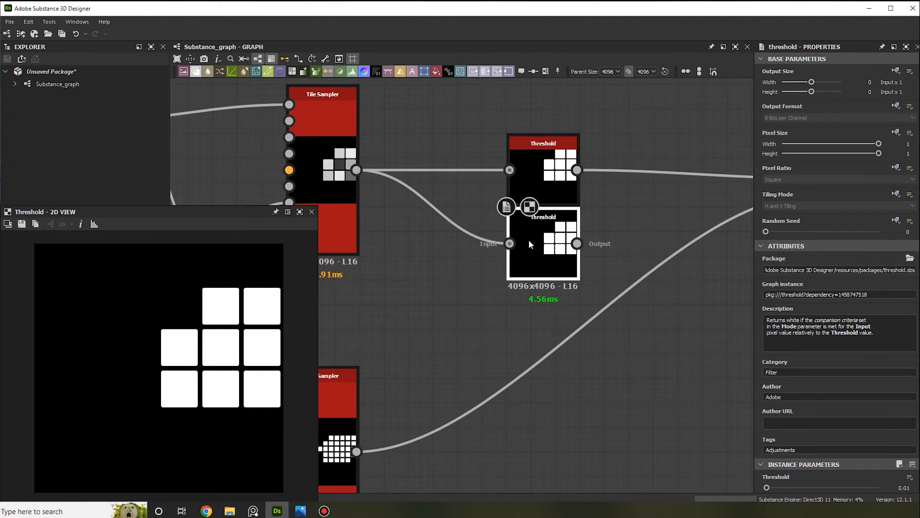
Set the second Threshold node's threshold to 0.62 and view its output.
left_click(324, 216)
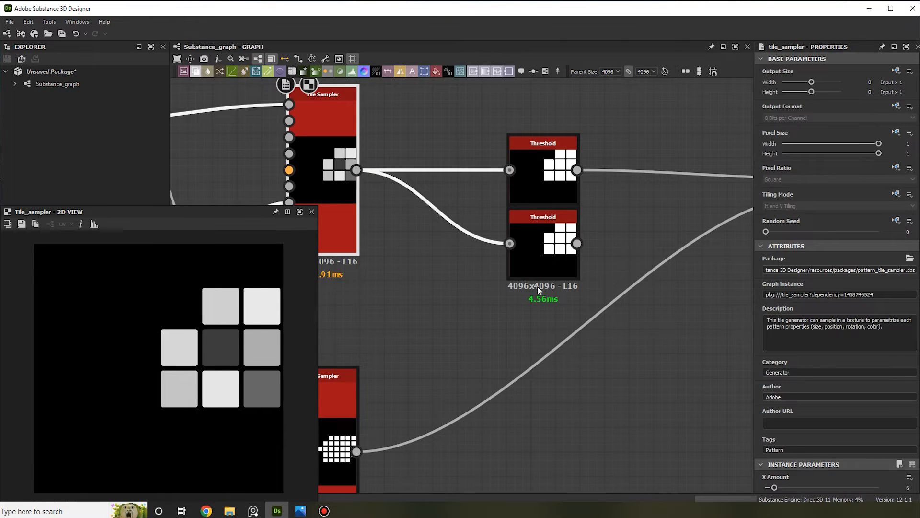
left_click(539, 268)
scroll(800, 422, "down", 1)
left_click_drag(806, 447, 835, 447)
double_click(552, 266)
scroll(631, 332, "down", 3)
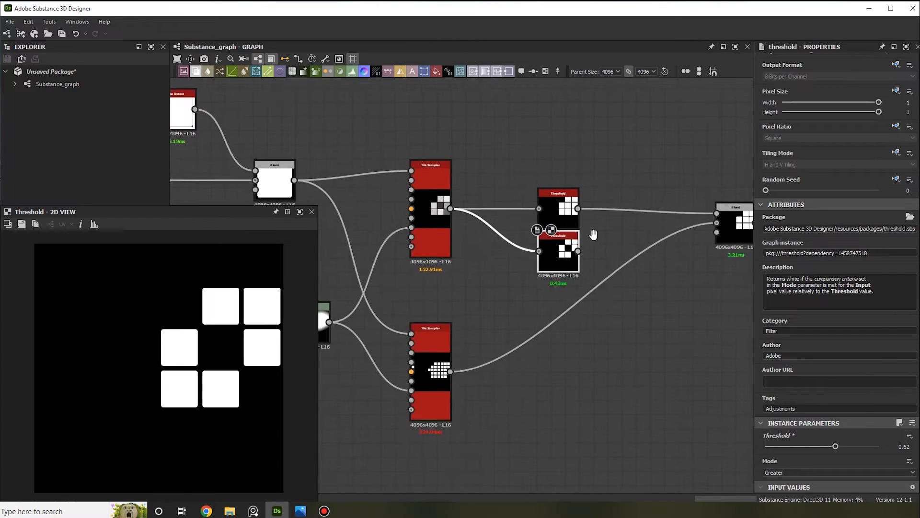
Connect the second Threshold to the Blend's opacity input and inspect the mix of large and small squares.
middle_click_drag(623, 240, 470, 178)
scroll(470, 177, "up", 1)
left_click_drag(397, 201, 596, 174)
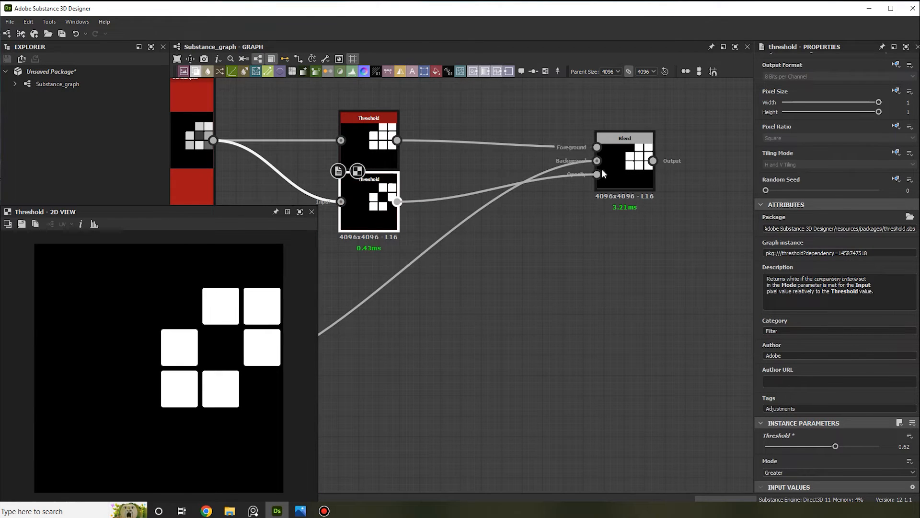
double_click(642, 173)
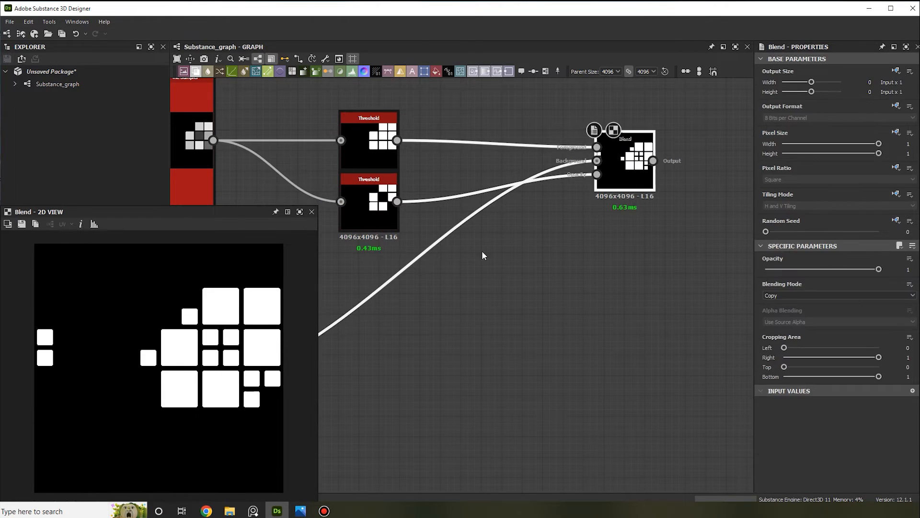
scroll(234, 374, "up", 2)
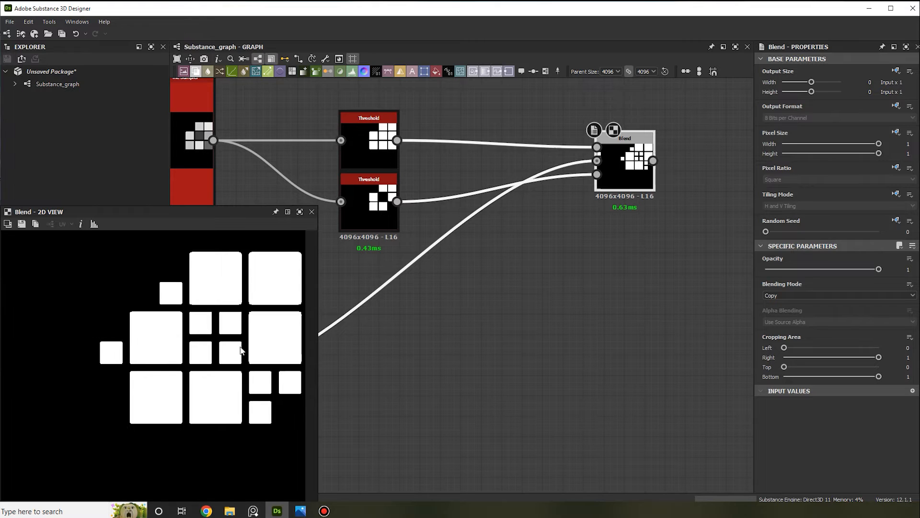
scroll(240, 350, "up", 1)
scroll(291, 360, "down", 1)
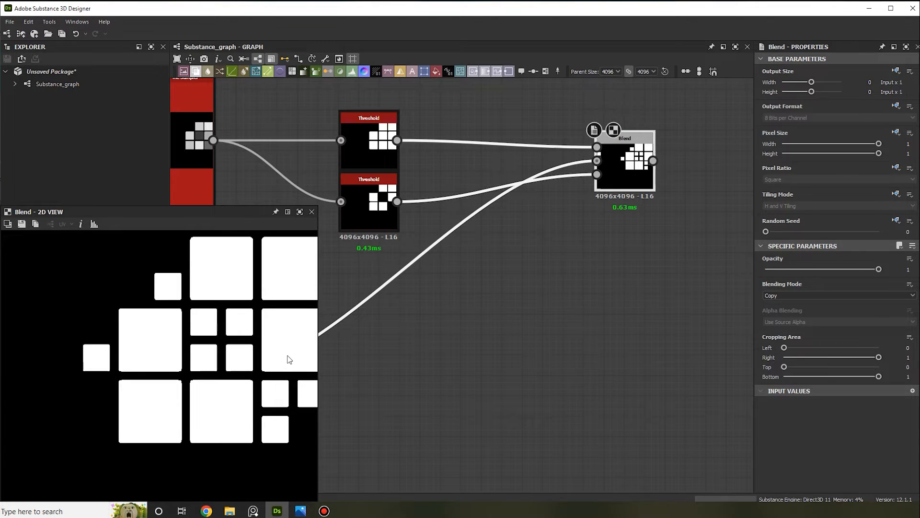
scroll(411, 218, "down", 2)
Set the Gaussian Noise node's Disorder to 0.03 and check the combined square pattern.
middle_click_drag(412, 213, 636, 176)
scroll(463, 217, "up", 1)
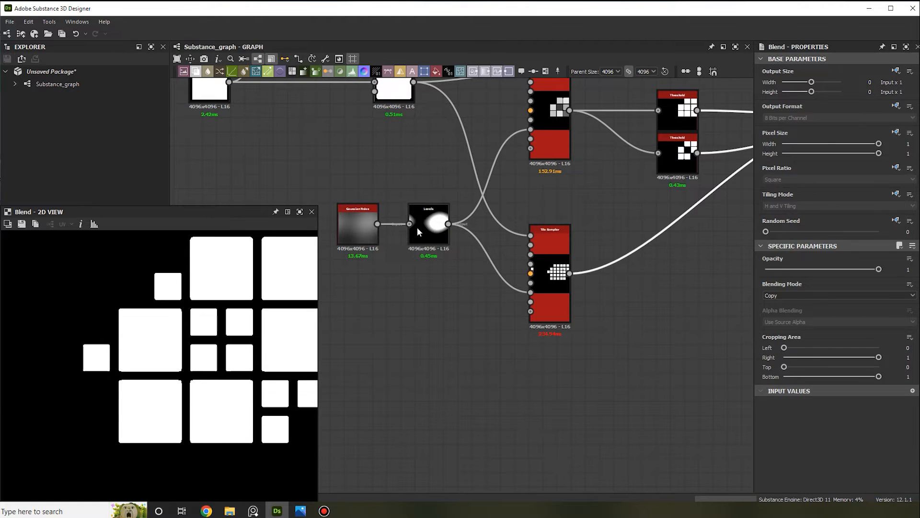
key("f")
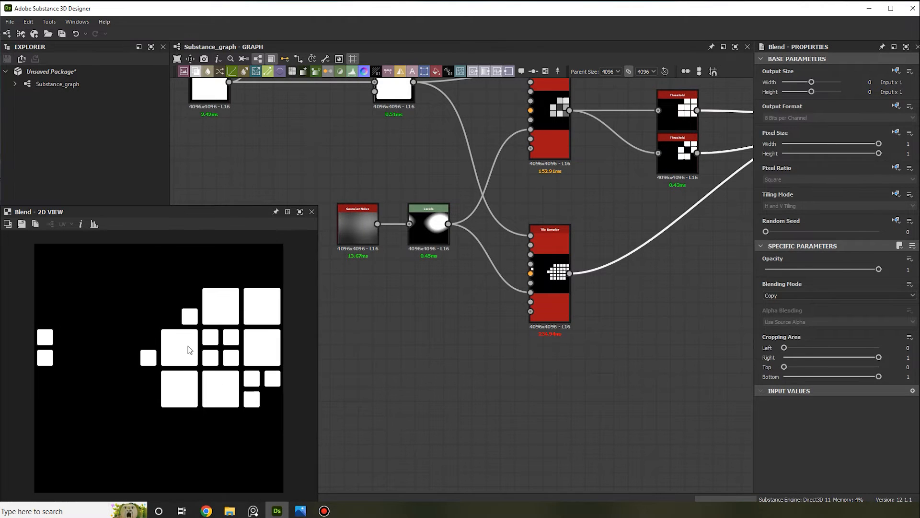
scroll(69, 352, "up", 3)
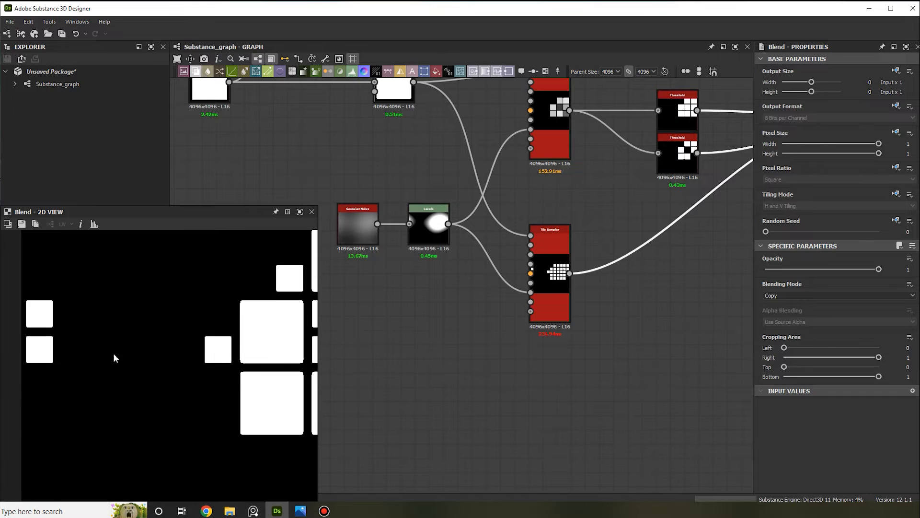
scroll(114, 358, "down", 2)
left_click(362, 233)
scroll(791, 435, "down", 3)
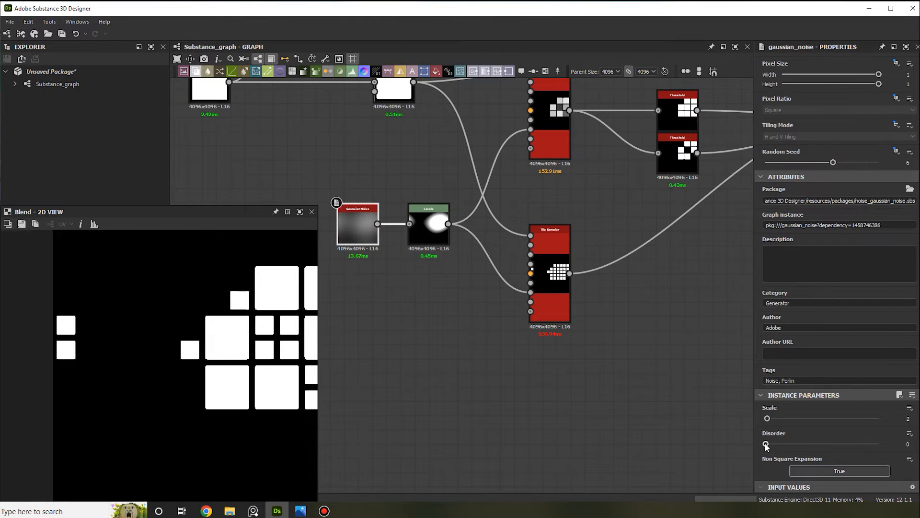
left_click_drag(767, 444, 770, 445)
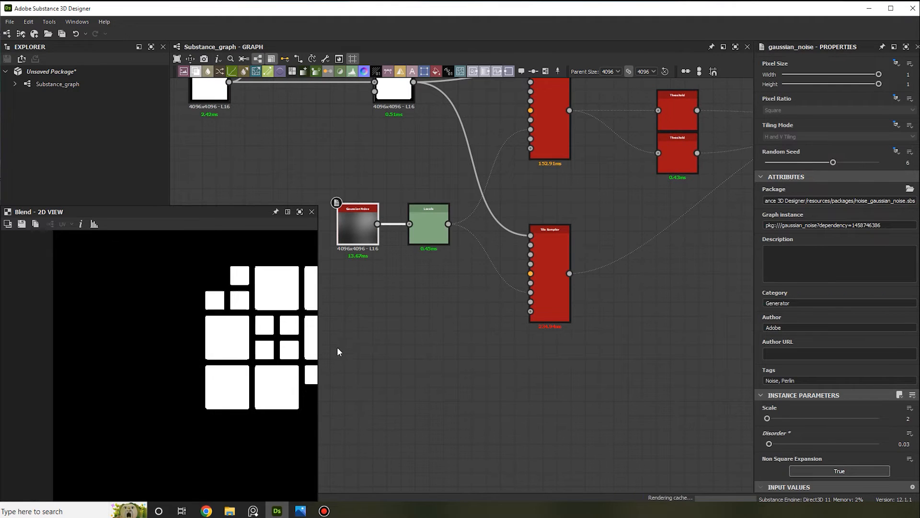
key("f")
scroll(235, 355, "down", 1)
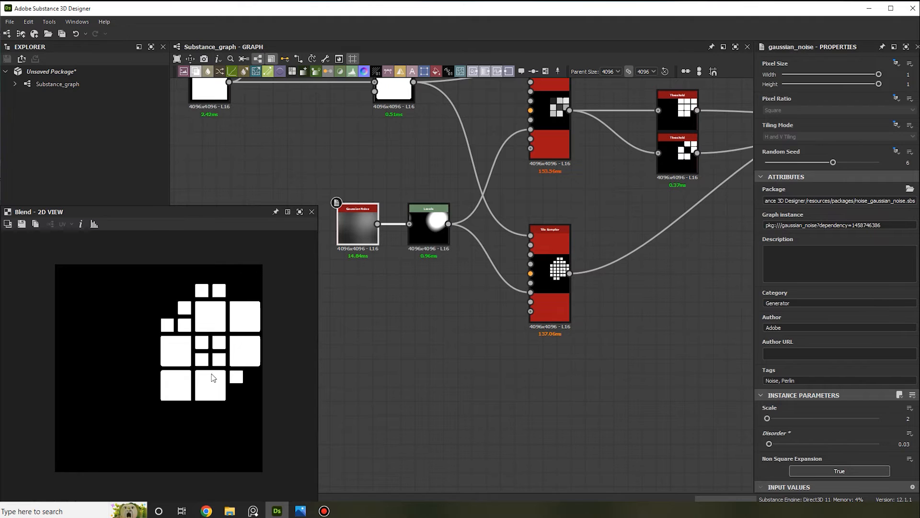
scroll(657, 274, "down", 2)
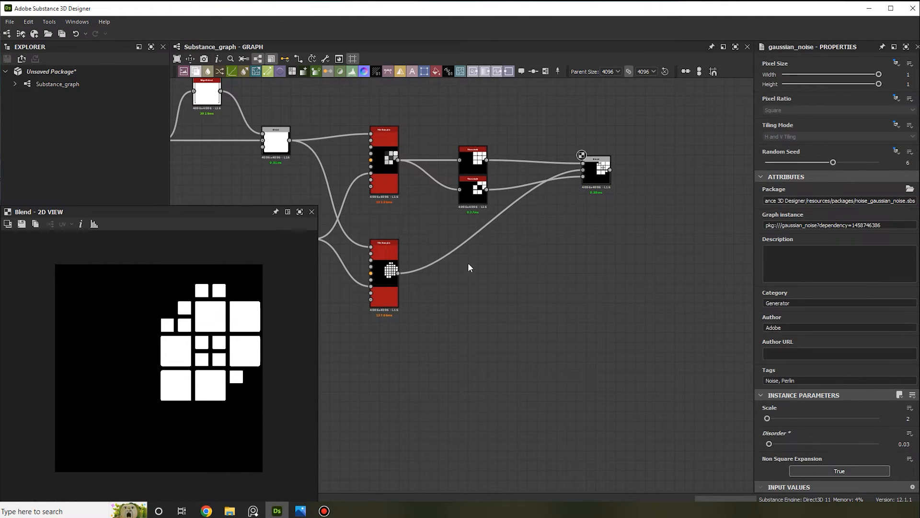
middle_click_drag(473, 259, 556, 197)
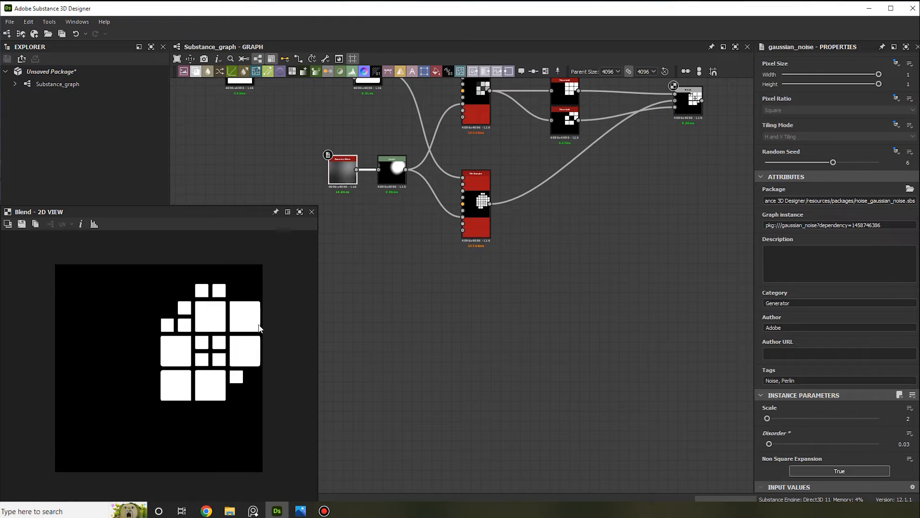
scroll(236, 357, "up", 2)
middle_click_drag(510, 248, 504, 276)
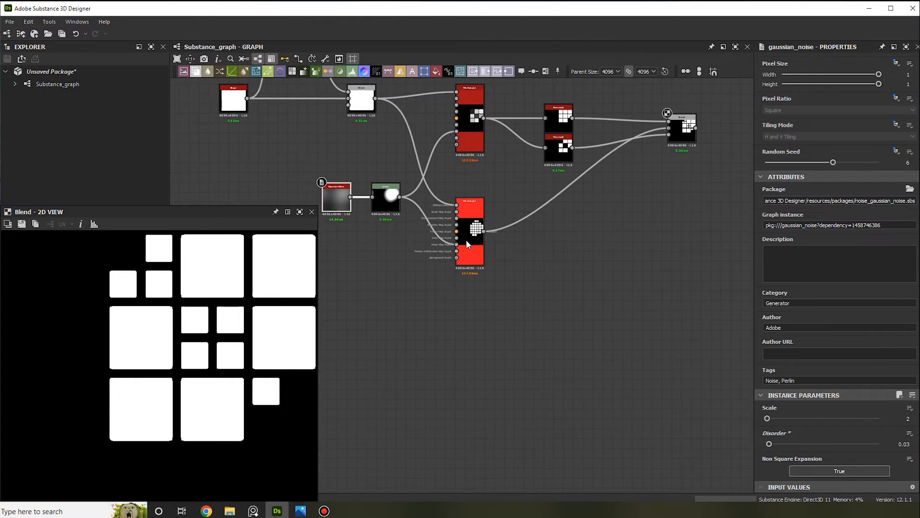
Duplicate the lower Tile Sampler with its input connections, directly below the original, and view the copy's output.
left_click(468, 234)
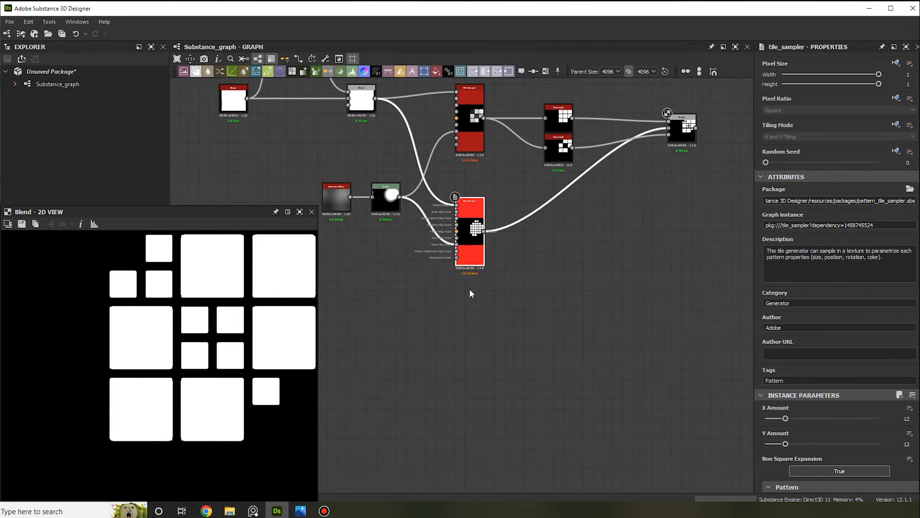
key("ctrl+shift+d")
double_click(471, 323)
Set the duplicated Tile Sampler's X Amount and Y Amount to 24.
scroll(783, 348, "down", 3)
left_click(903, 331)
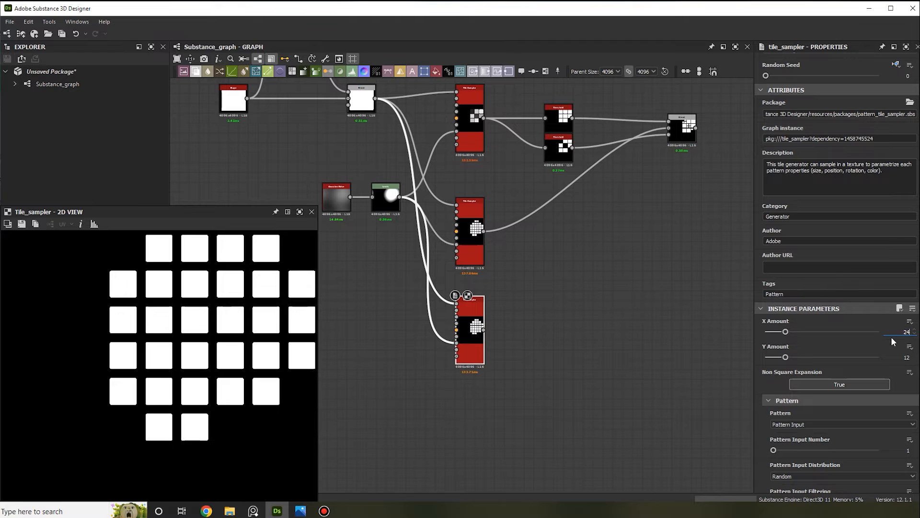
key("Tab")
type("24")
key("Return")
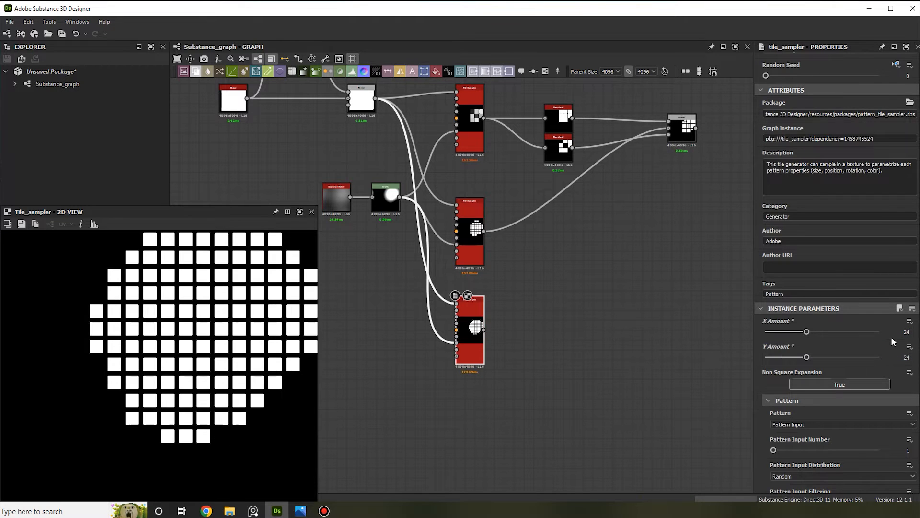
scroll(907, 339, "down", 2)
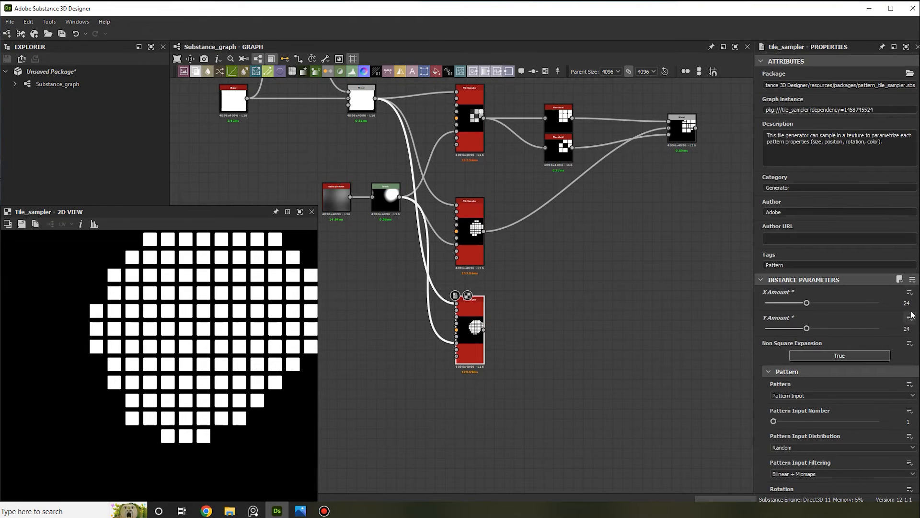
Compare the outputs of the 12 × 12 Tile Sampler, the Blend and the 24 × 24 Tile Sampler.
double_click(468, 251)
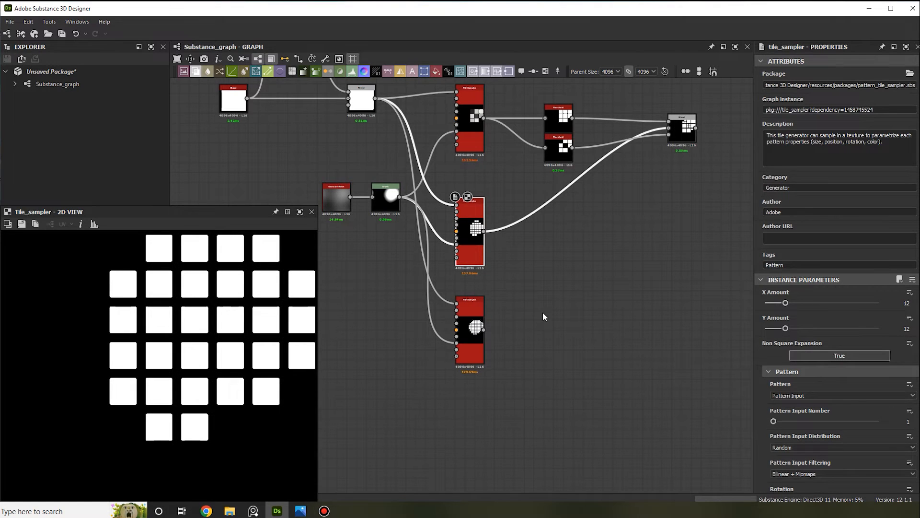
double_click(683, 133)
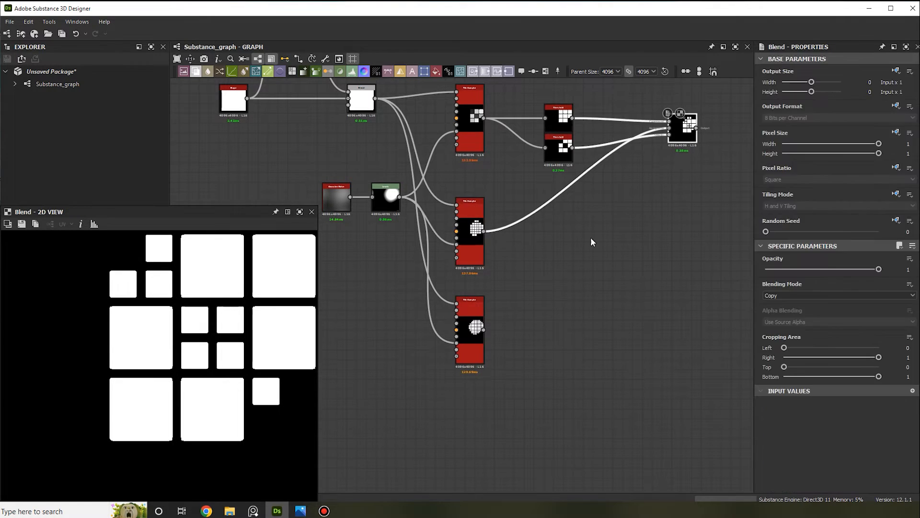
double_click(471, 324)
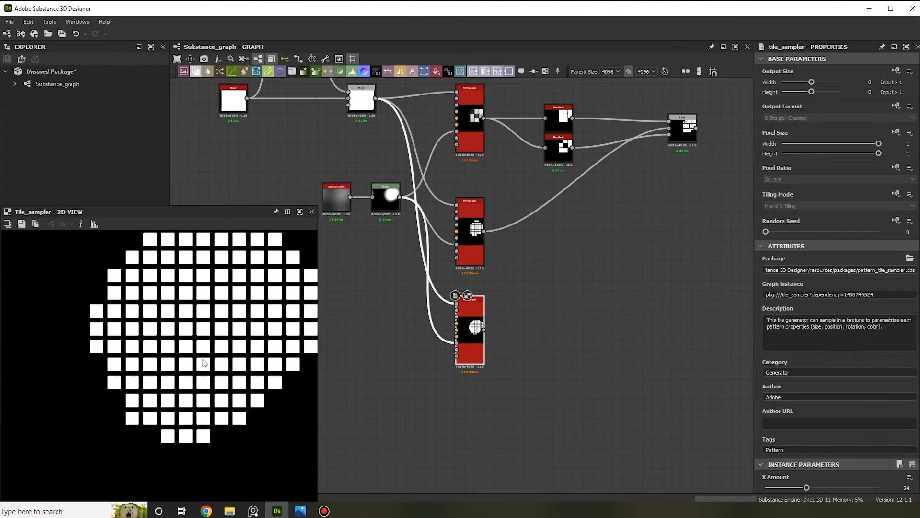
double_click(678, 140)
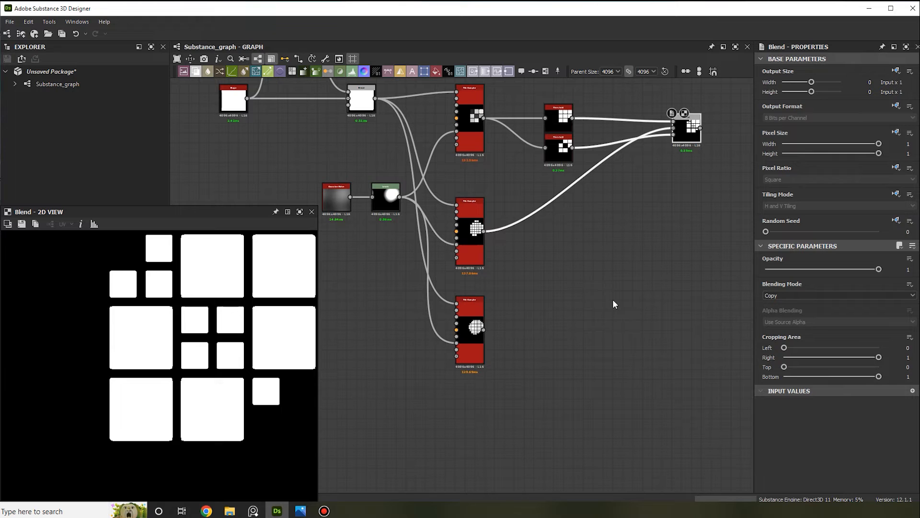
scroll(230, 344, "down", 2)
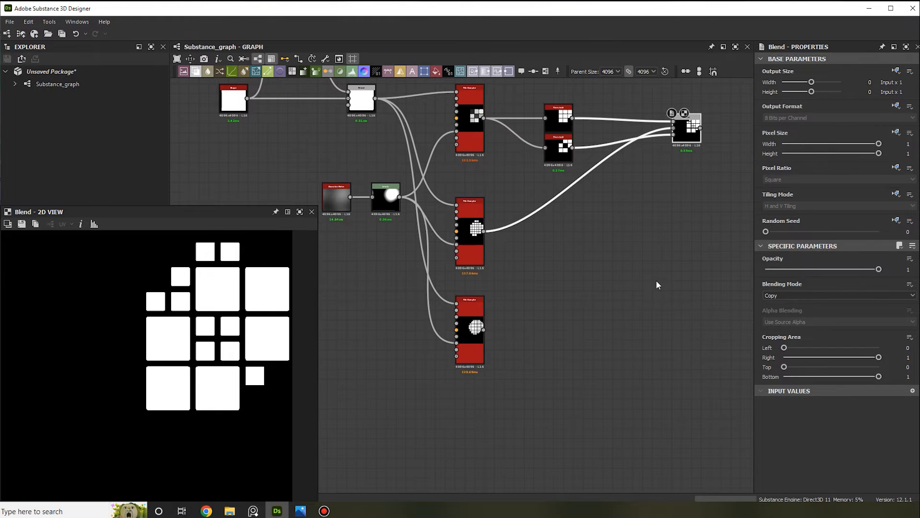
Set the Color Random of the 12 × 12 Tile Sampler to 0.86.
scroll(642, 264, "up", 3)
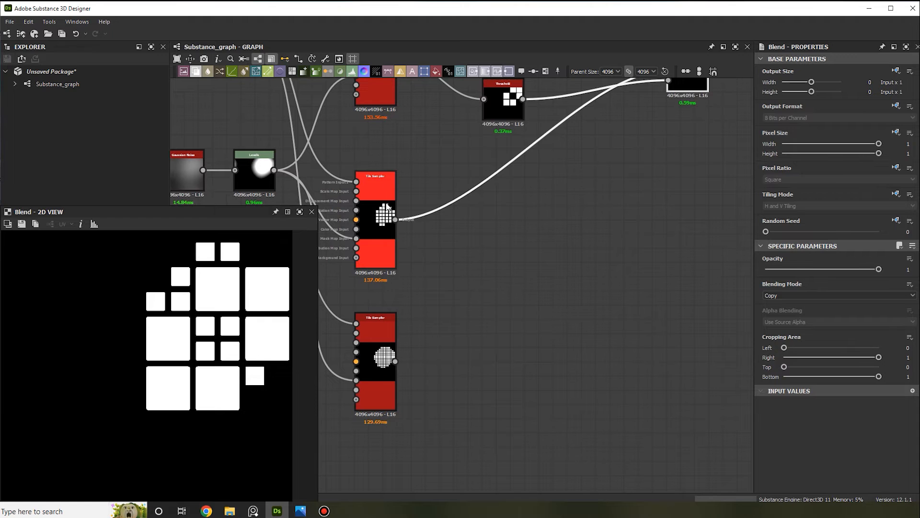
double_click(383, 219)
scroll(832, 389, "down", 15)
scroll(832, 389, "down", 18)
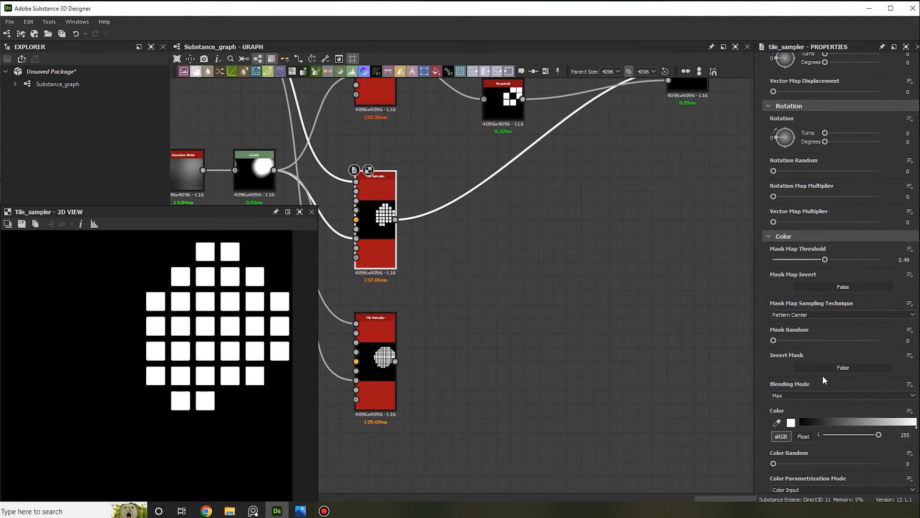
scroll(832, 358, "down", 3)
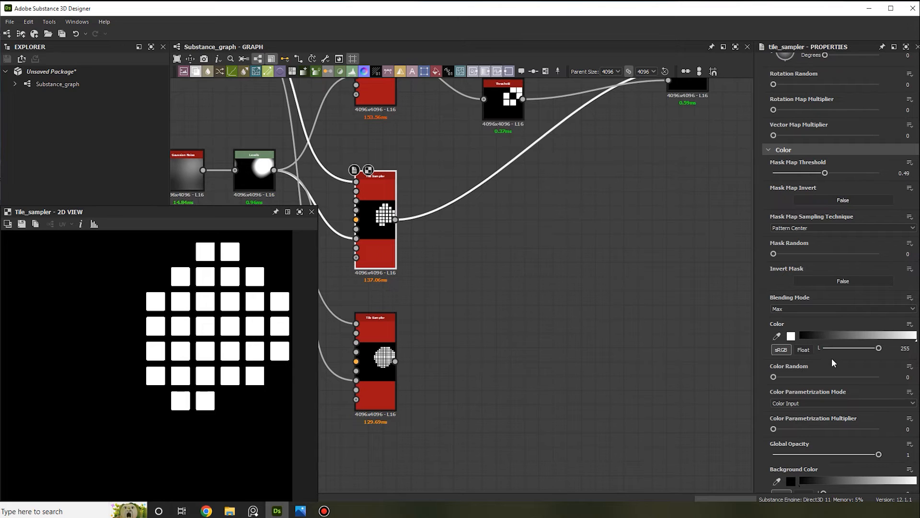
left_click_drag(853, 378, 865, 377)
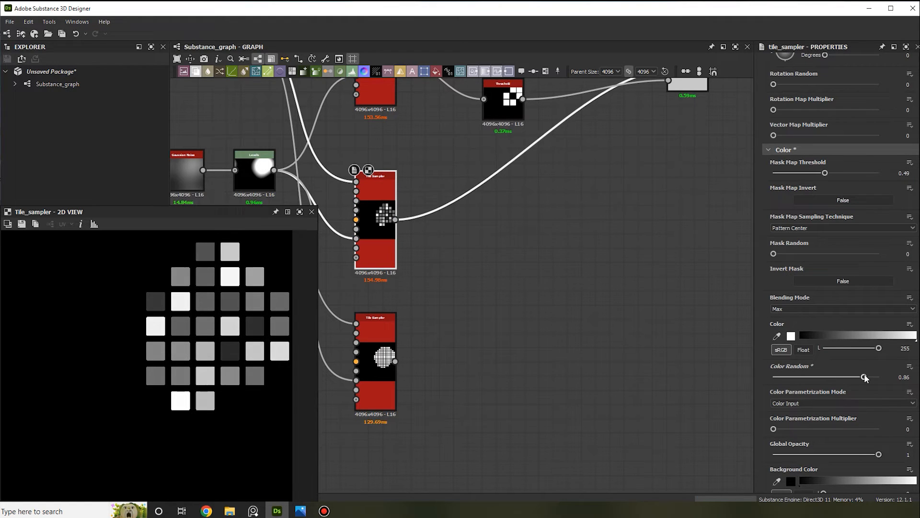
Insert a Threshold node on the link from the 12 × 12 Tile Sampler to the Blend and check the Blend's output.
middle_click_drag(504, 195, 491, 255)
double_click(676, 134)
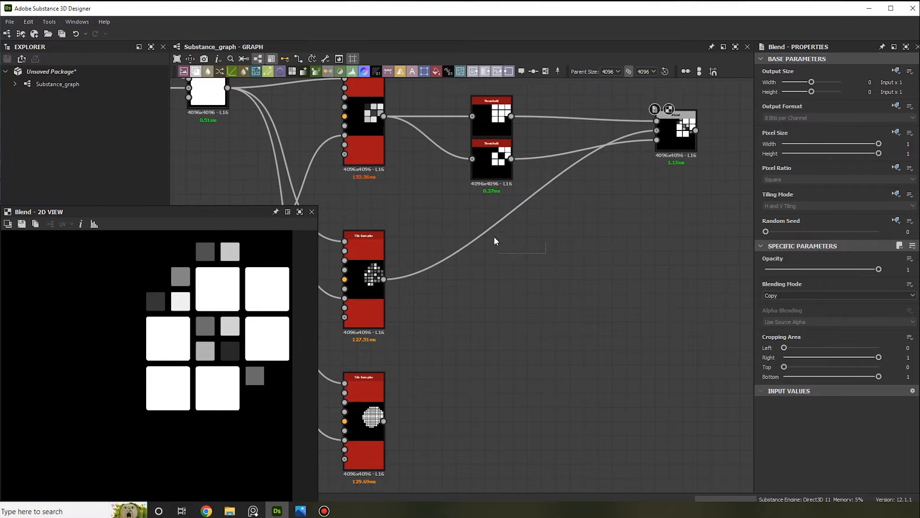
key("space")
type("thresh")
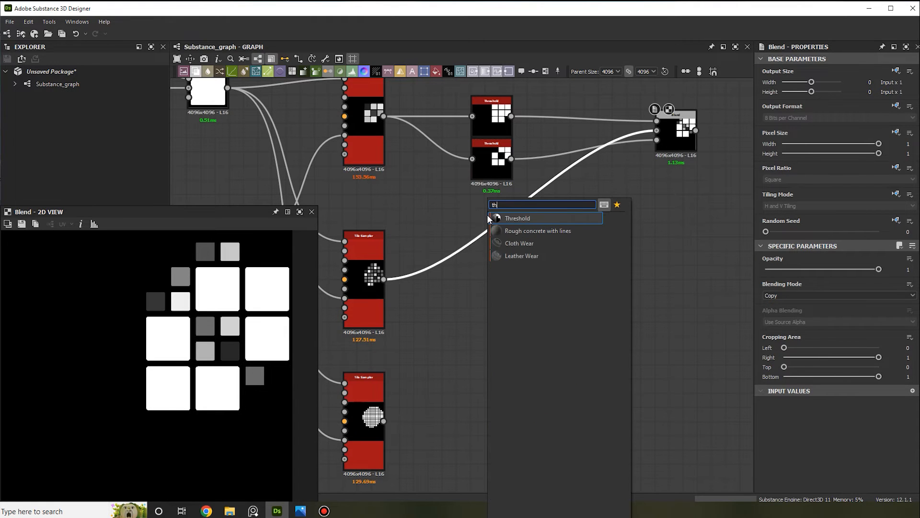
left_click(526, 222)
left_click_drag(526, 221, 497, 261)
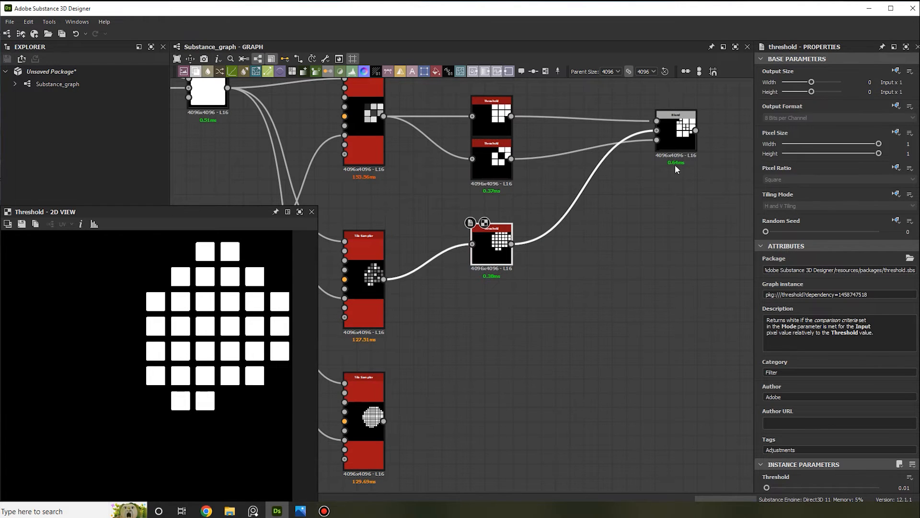
scroll(661, 247, "down", 2)
middle_click_drag(662, 251, 602, 242)
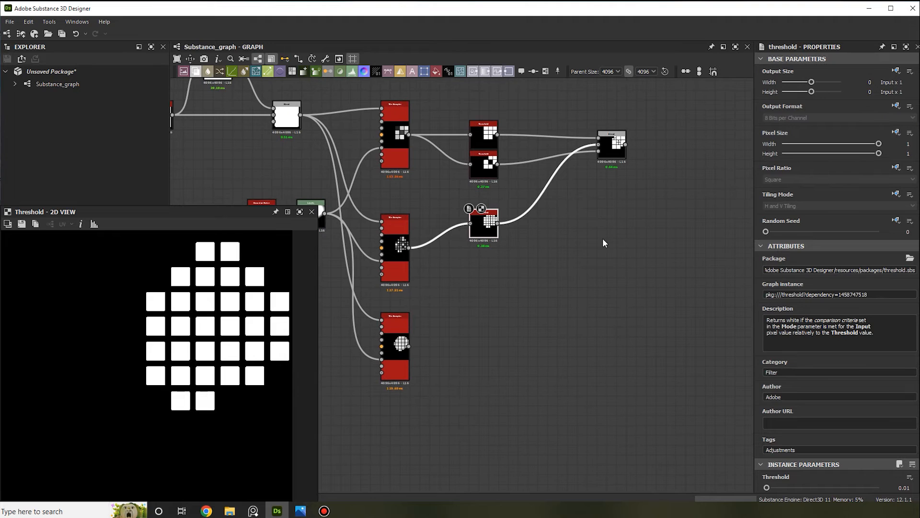
left_click(614, 153)
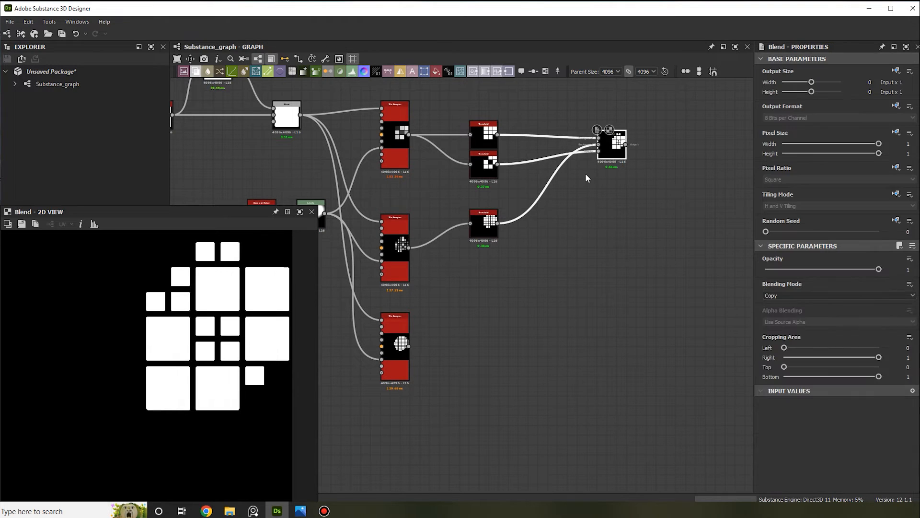
Add a second Blend node with the first Blend as foreground and the 24 × 24 Tile Sampler as background.
left_click(401, 345)
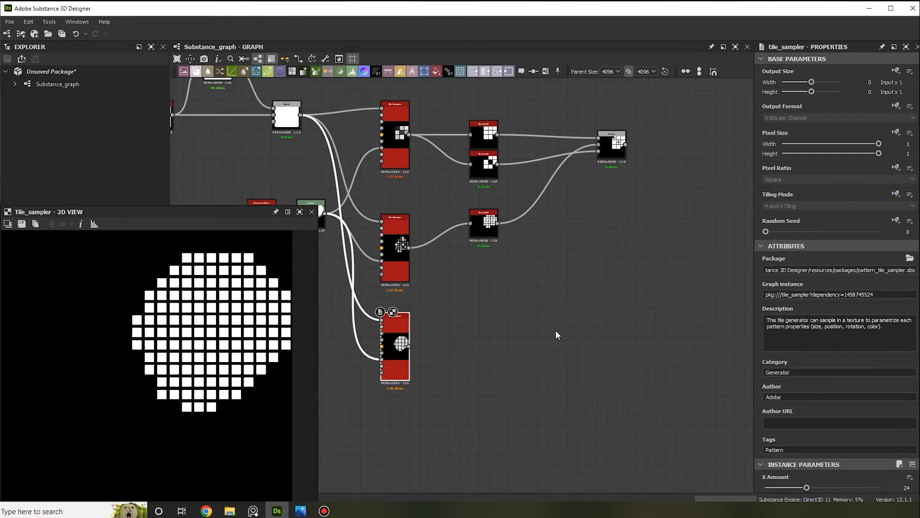
key("space")
type("blen")
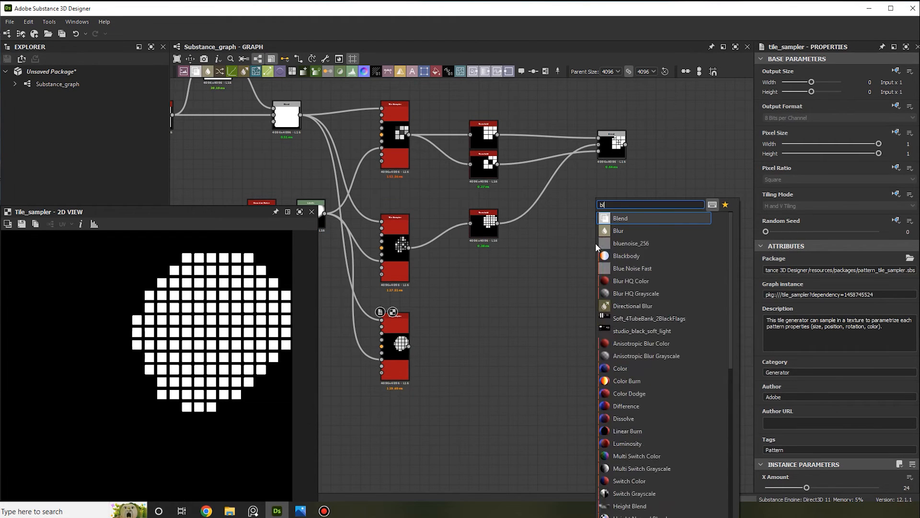
left_click(623, 219)
left_click_drag(596, 259, 661, 320)
left_click_drag(626, 144, 408, 345)
scroll(652, 311, "up", 1)
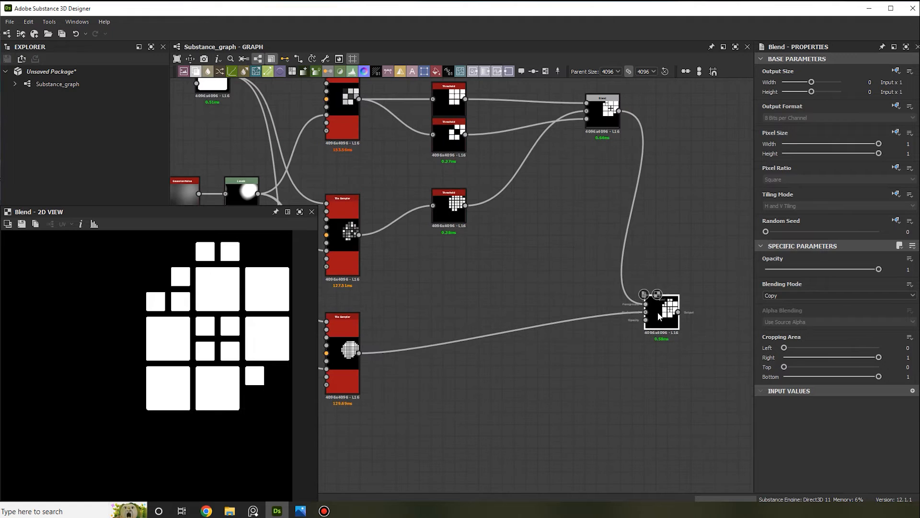
left_click_drag(657, 312, 669, 339)
middle_click_drag(398, 250, 409, 245)
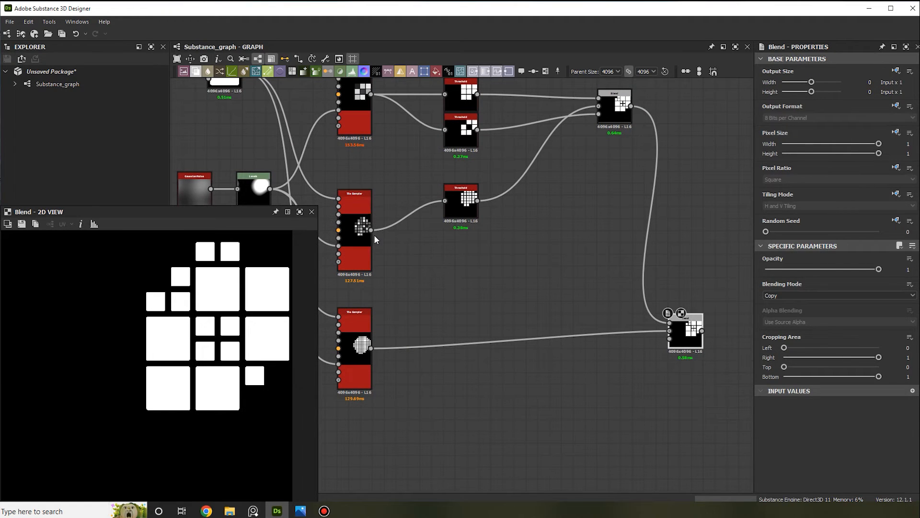
Add another Threshold node from the 12 × 12 Tile Sampler's output and set its threshold to 0.56.
left_click_drag(371, 230, 444, 256)
type("th")
left_click(472, 218)
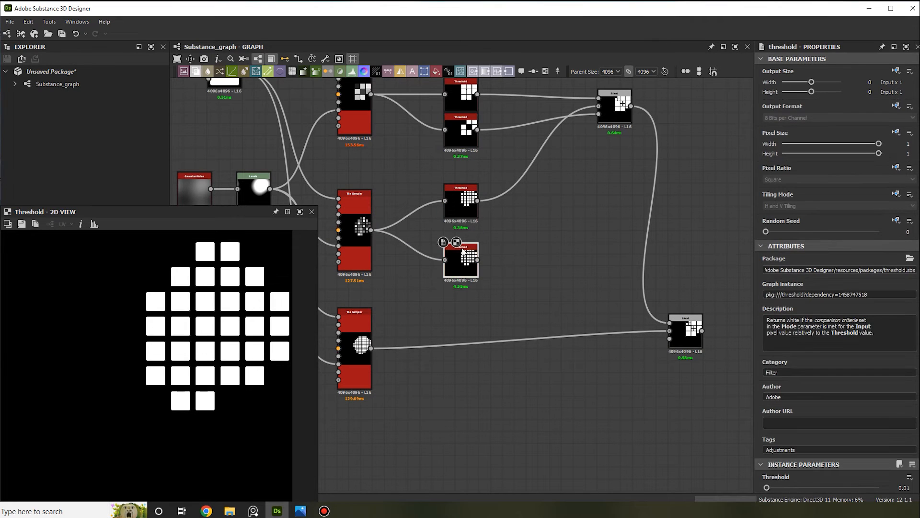
scroll(777, 393, "down", 2)
left_click_drag(821, 447, 829, 450)
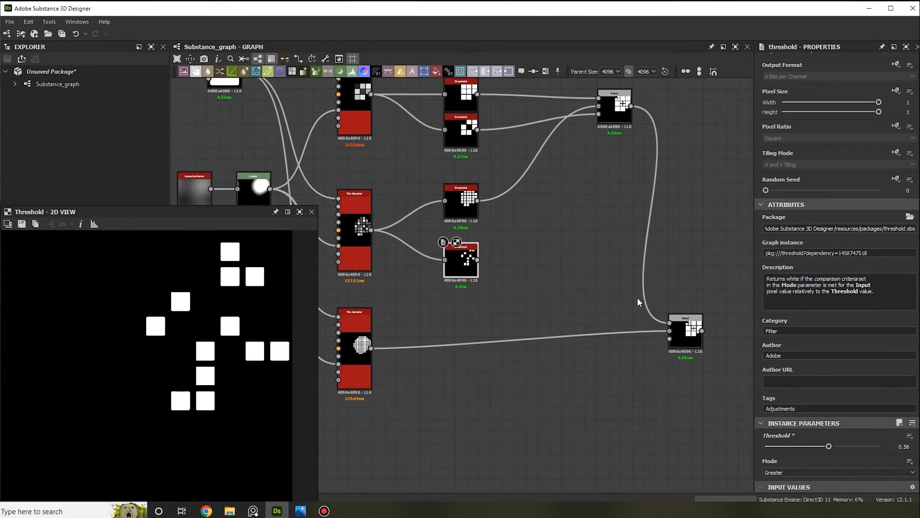
Connect the new Threshold to the second Blend's opacity input and view the blended result.
left_click_drag(478, 260, 691, 342)
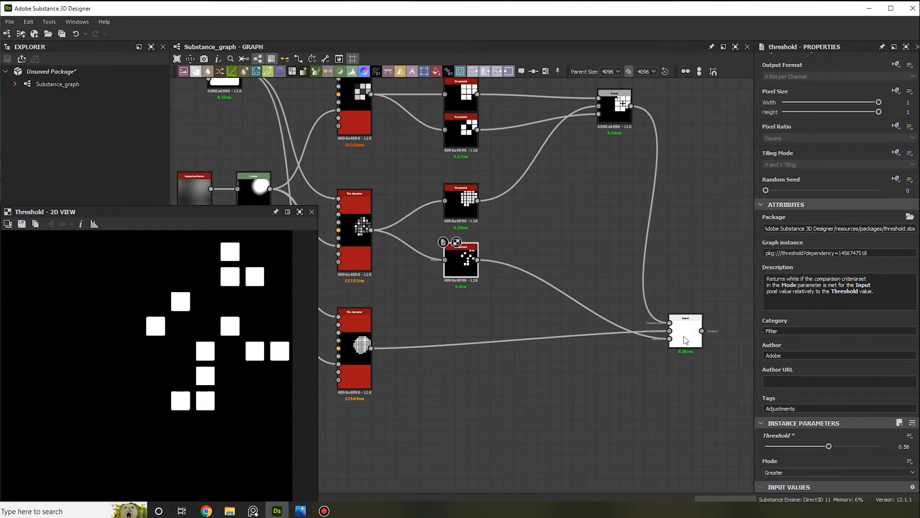
double_click(681, 336)
left_click_drag(680, 334, 680, 345)
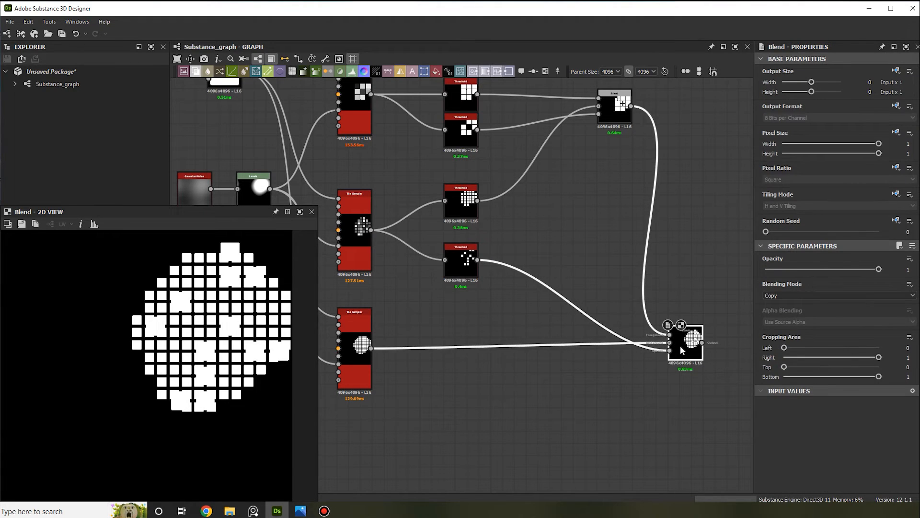
Set the second Blend's blending mode to Multiply and swap its foreground and background inputs.
left_click(775, 296)
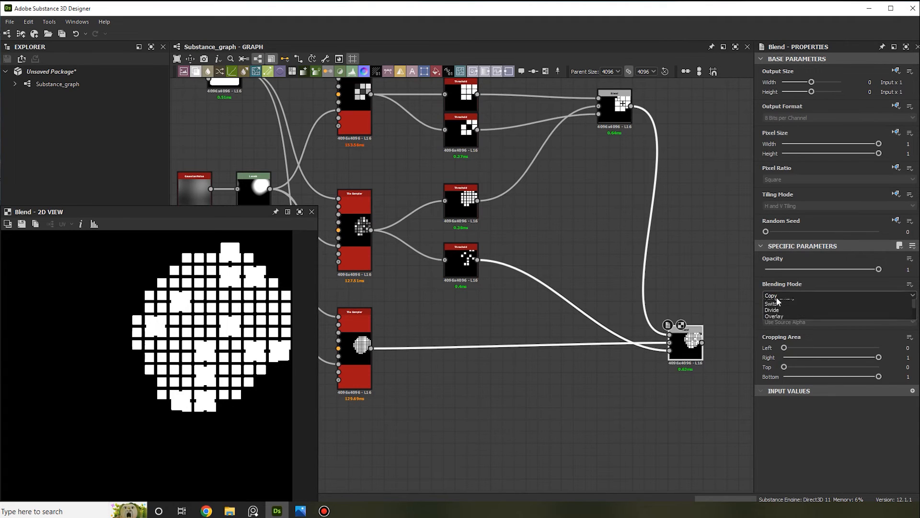
left_click(777, 324)
middle_click_drag(682, 191, 660, 243)
middle_click_drag(639, 381, 647, 330)
scroll(650, 338, "up", 2)
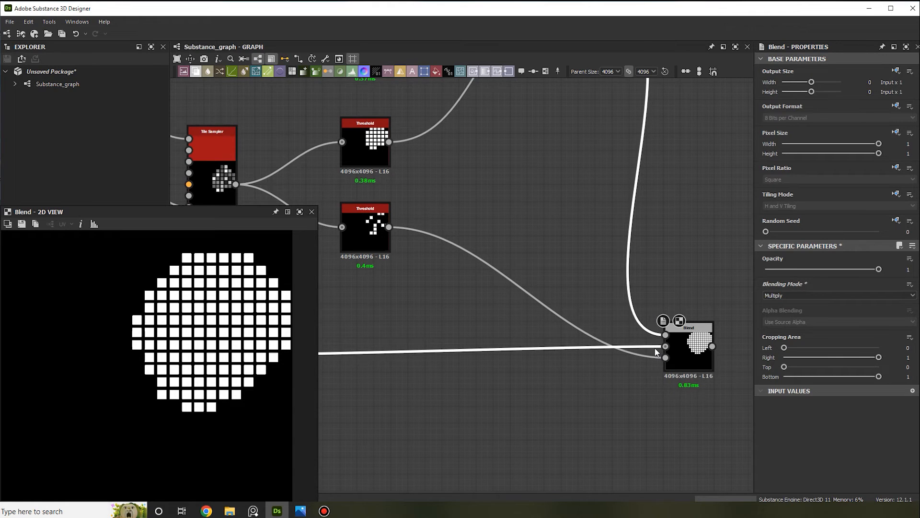
key("x")
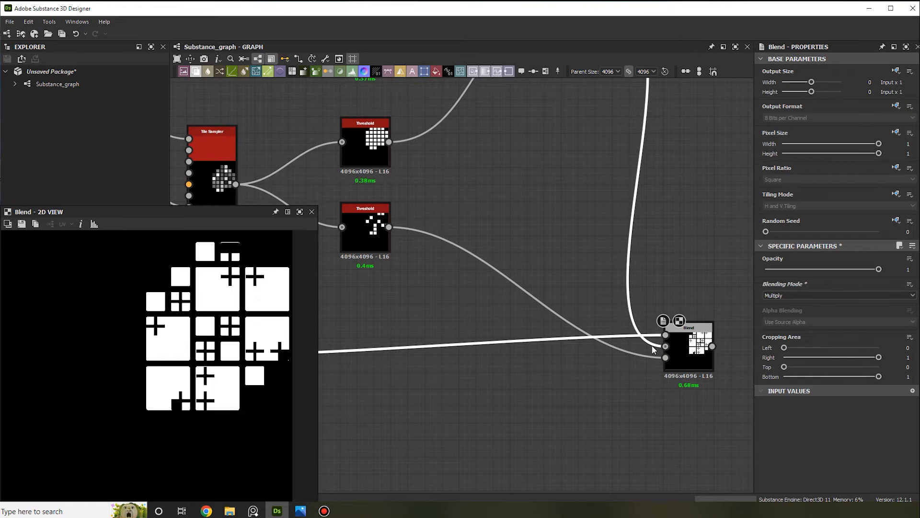
Examine the multiplied square pattern up close, checking the square edges and the cross-shaped cuts.
scroll(225, 276, "up", 5)
middle_click_drag(257, 237, 256, 283)
scroll(252, 311, "up", 3)
scroll(252, 310, "down", 2)
scroll(263, 275, "down", 2)
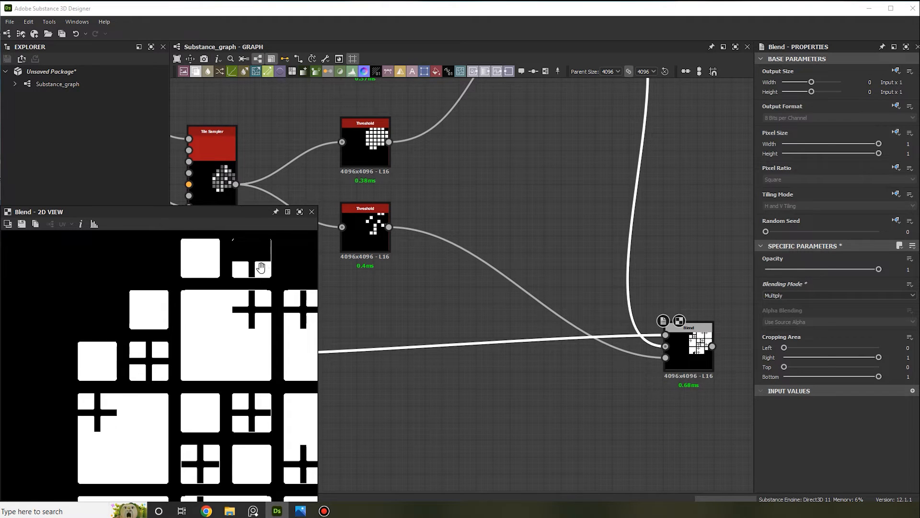
scroll(242, 314, "up", 6)
scroll(182, 314, "up", 2)
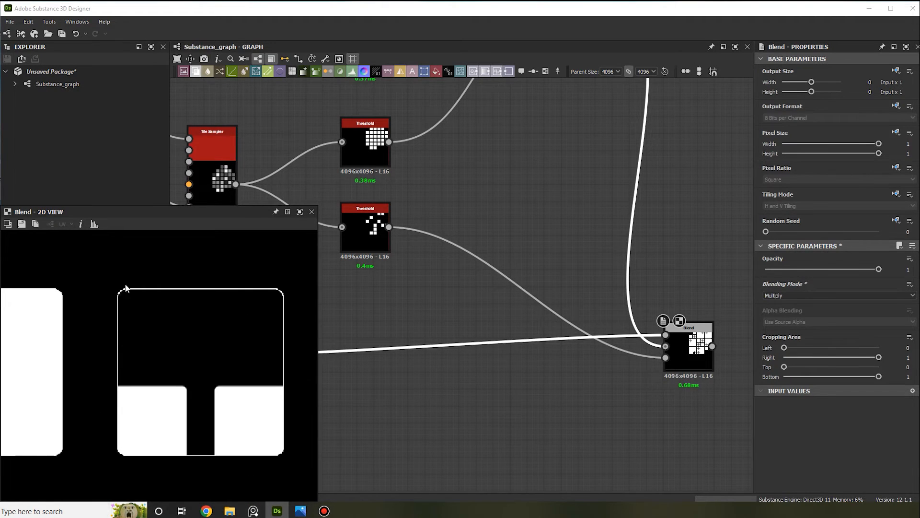
scroll(287, 341, "down", 5)
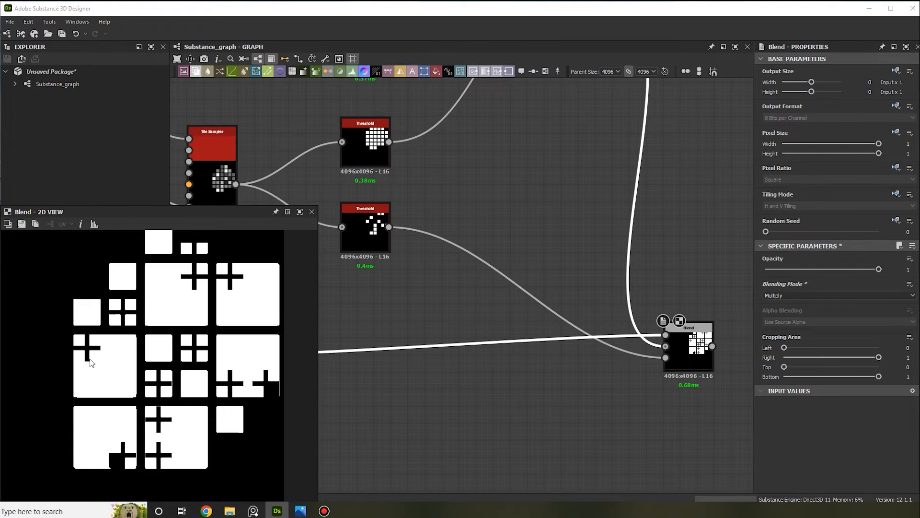
scroll(91, 342, "up", 3)
scroll(150, 338, "down", 1)
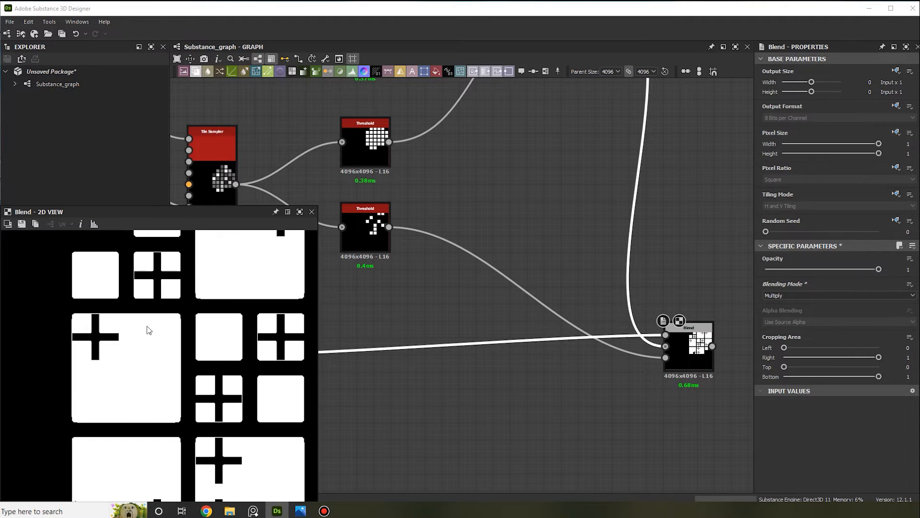
scroll(441, 306, "down", 2)
Delete the Threshold node that feeds the second Blend's opacity input.
left_click_drag(564, 317, 614, 317)
scroll(427, 222, "up", 3)
left_click(489, 252)
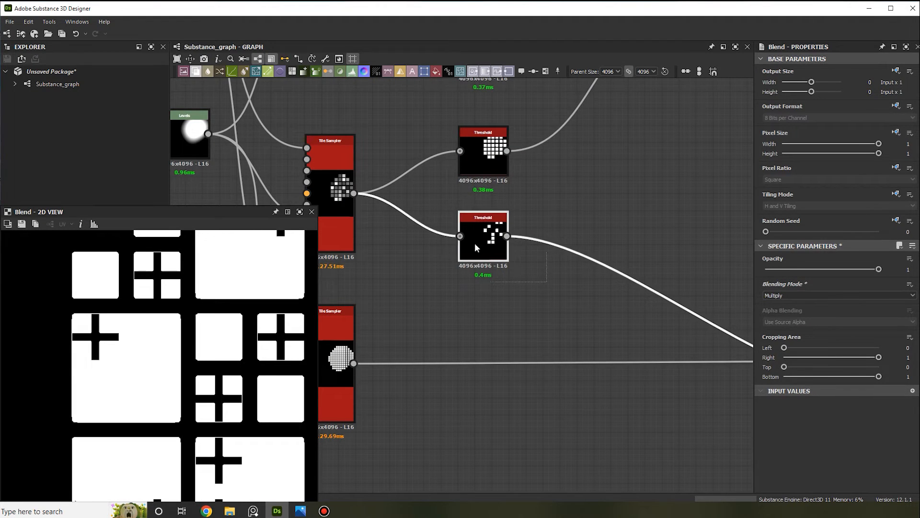
key("Delete")
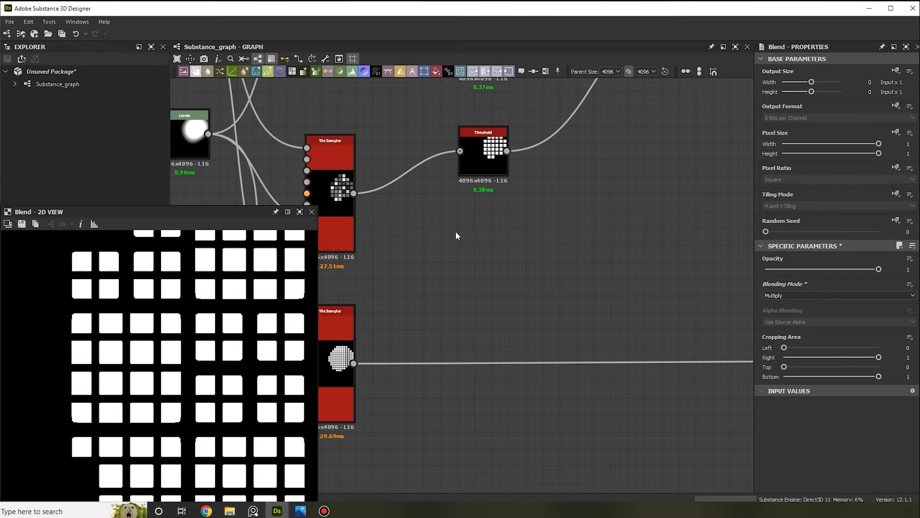
Add a Flood Fill node fed by the Threshold of the medium square grid and view its output.
middle_click_drag(511, 183, 481, 217)
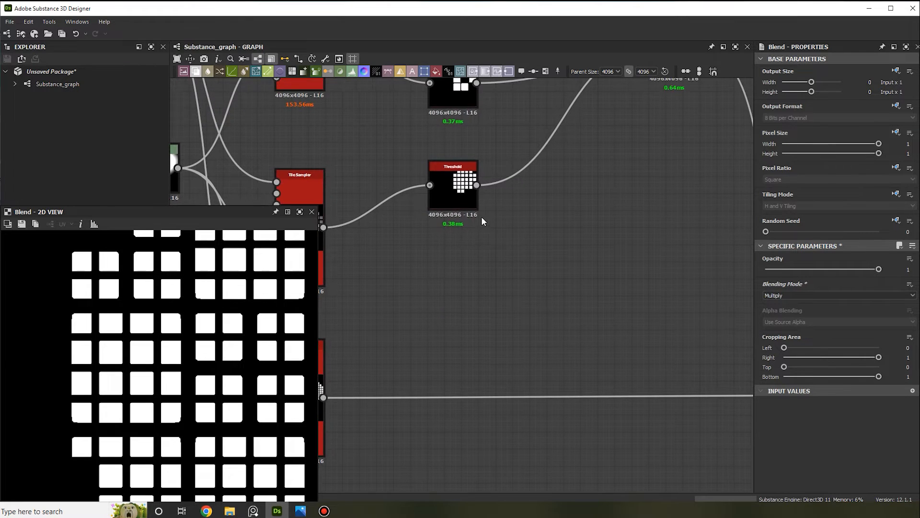
left_click_drag(476, 185, 584, 256)
type("floo")
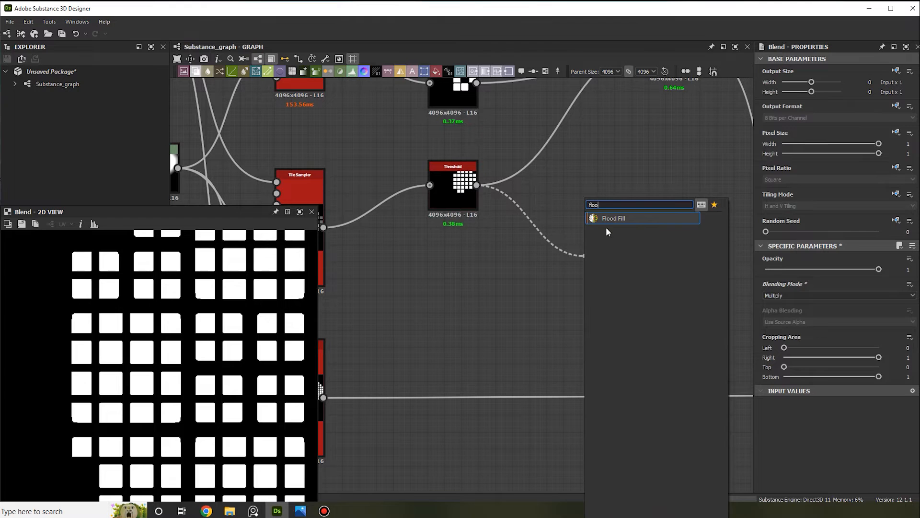
left_click(609, 219)
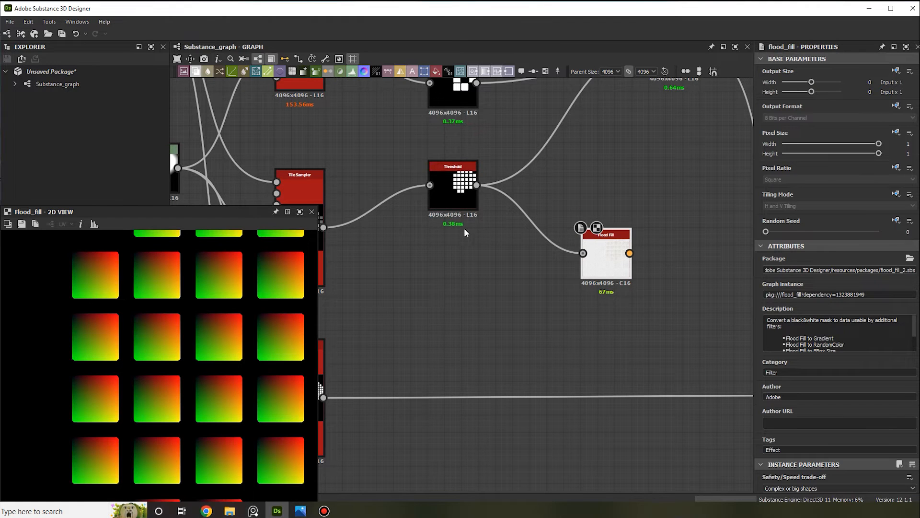
scroll(201, 344, "down", 4)
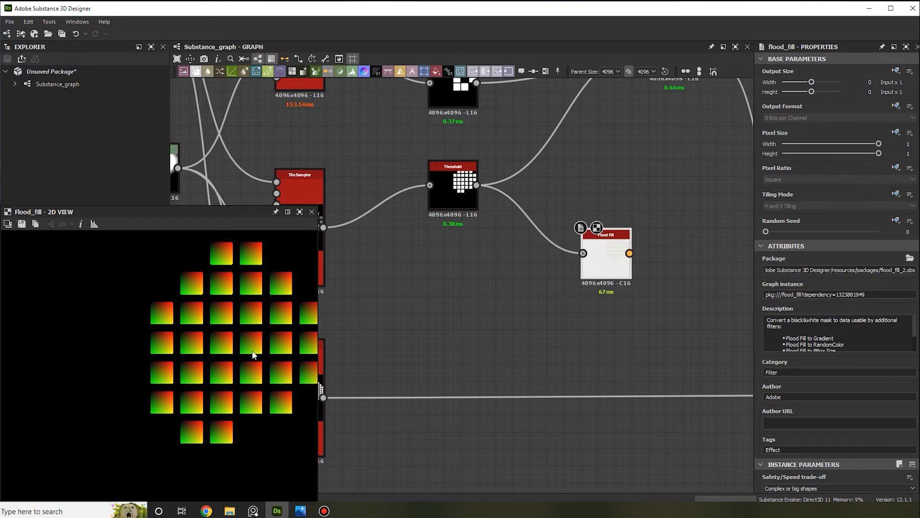
double_click(610, 262)
Add a Flood Fill to Random Grayscale node after the Flood Fill and make room around it in the graph.
middle_click_drag(598, 262, 485, 267)
key("space")
type("floo")
left_click(522, 293)
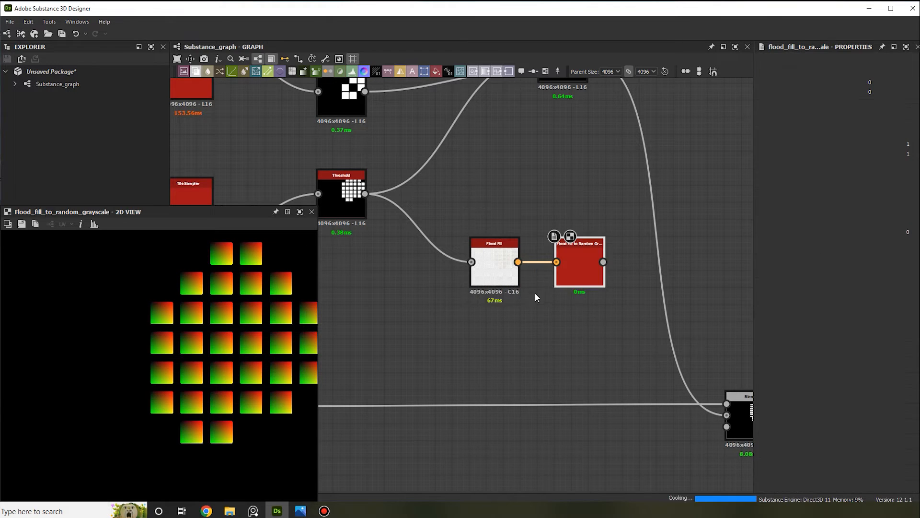
scroll(618, 289, "down", 3)
left_click_drag(579, 342, 695, 350)
scroll(485, 260, "up", 3)
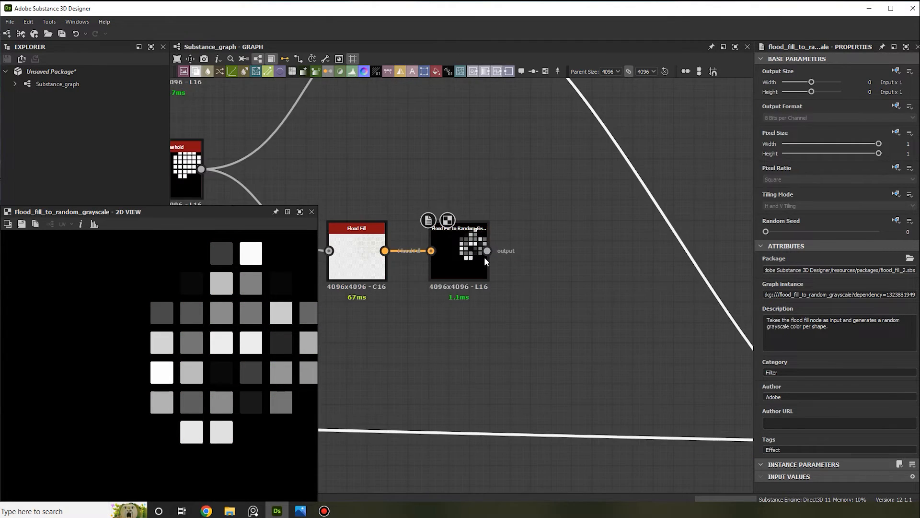
Add a Threshold node after the Flood Fill to Random Grayscale and set its threshold to 0.57.
left_click(472, 257)
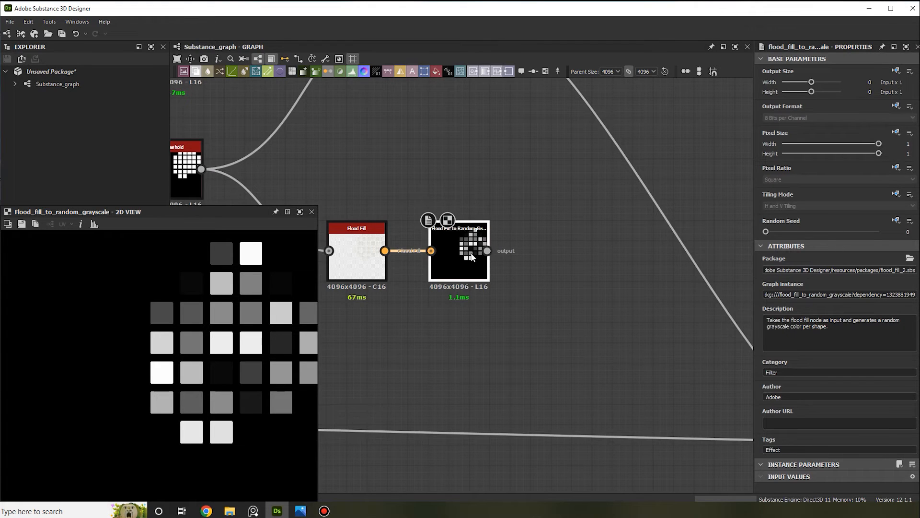
key("space")
type("thr")
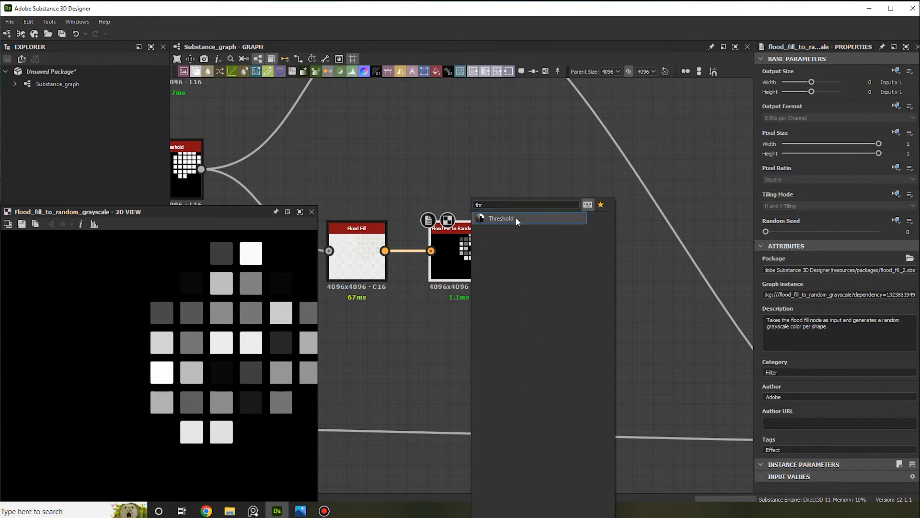
left_click(517, 219)
scroll(855, 439, "down", 1)
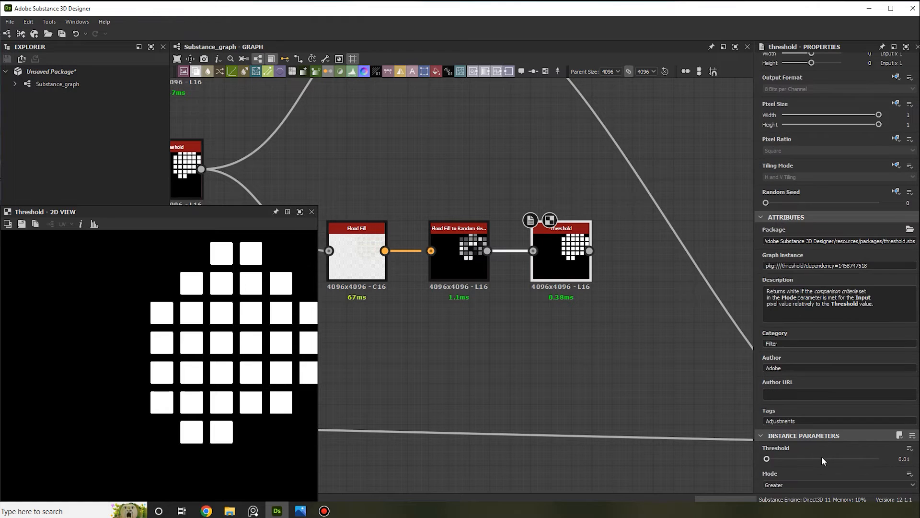
left_click_drag(822, 458, 829, 458)
scroll(627, 329, "down", 2)
Connect the flood-fill branch's Threshold to the final Blend's opacity input and inspect the blended squares.
middle_click_drag(627, 329, 479, 247)
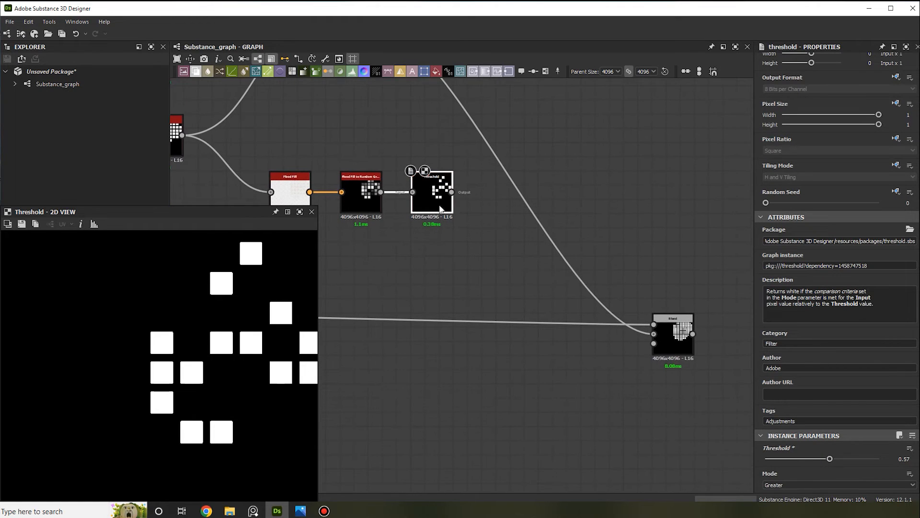
left_click_drag(452, 192, 687, 310)
double_click(687, 310)
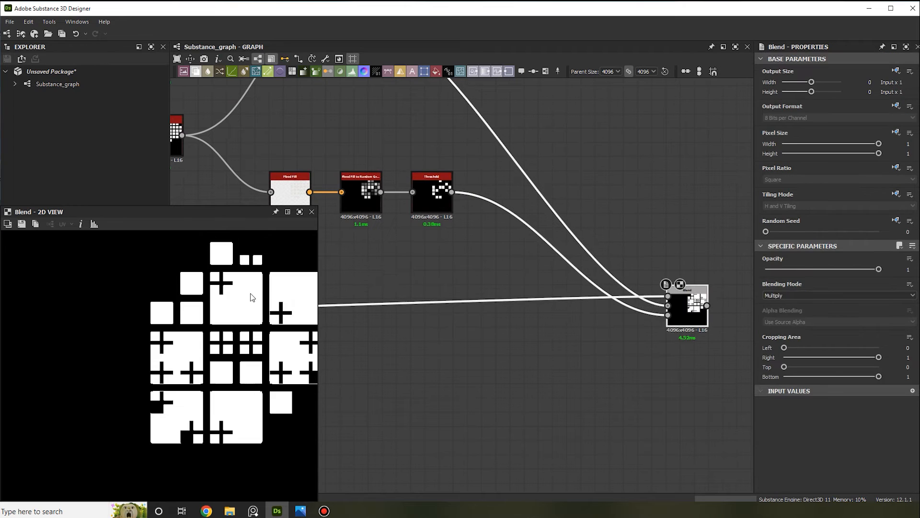
scroll(249, 300, "up", 4)
scroll(264, 365, "up", 3)
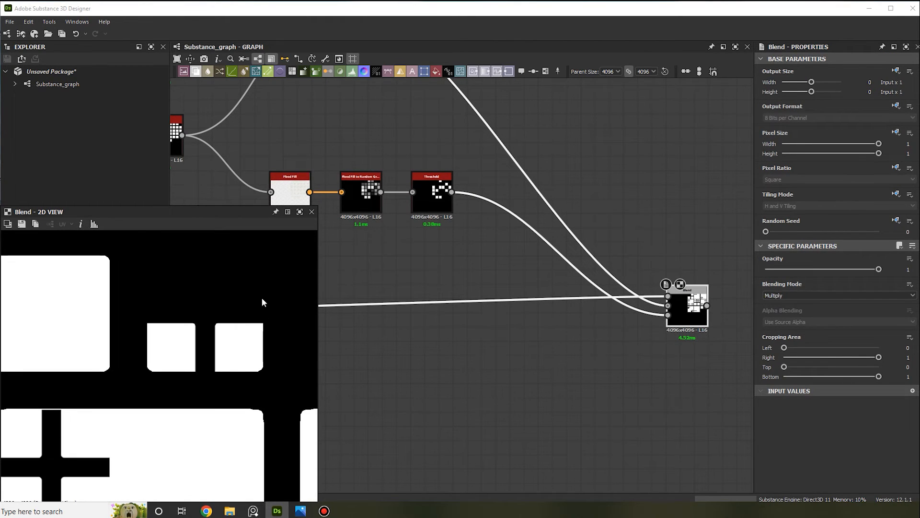
scroll(274, 346, "down", 5)
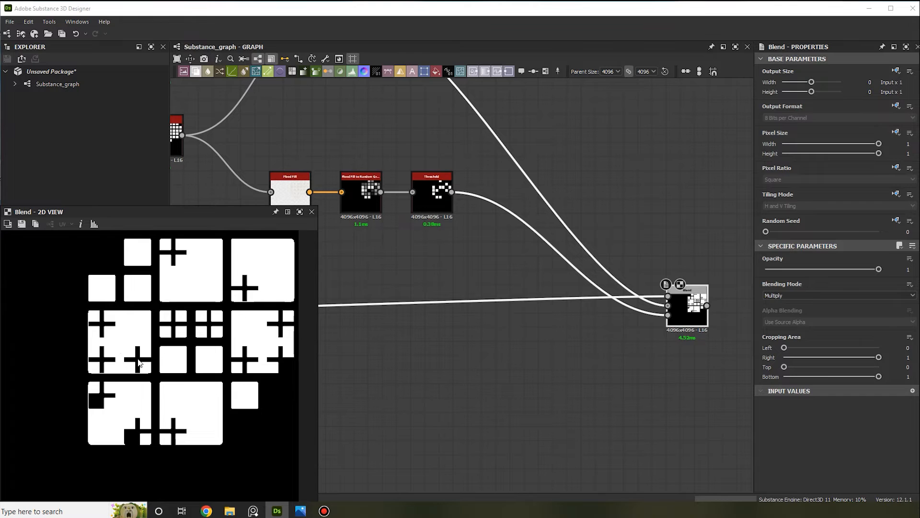
scroll(138, 359, "up", 2)
scroll(207, 426, "down", 2)
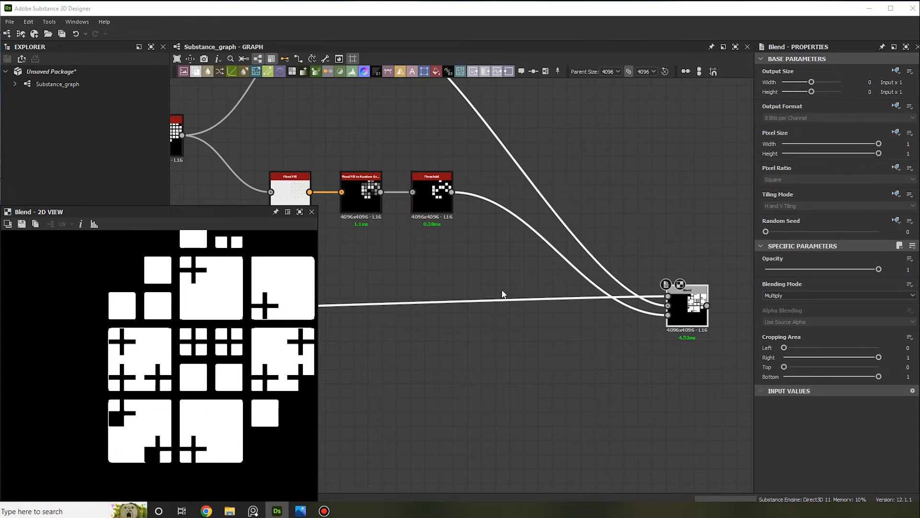
Insert a Blend node on the link between the flood-fill branch's Threshold and the final Blend's opacity input.
scroll(502, 293, "down", 2)
scroll(493, 242, "up", 2)
left_click_drag(487, 247, 496, 226)
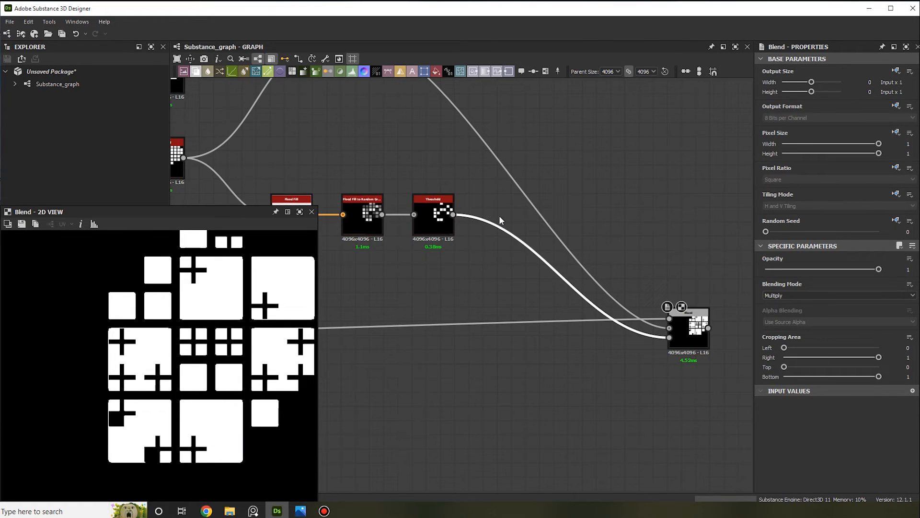
key("space")
type("ble")
key("Return")
left_click_drag(563, 263, 522, 208)
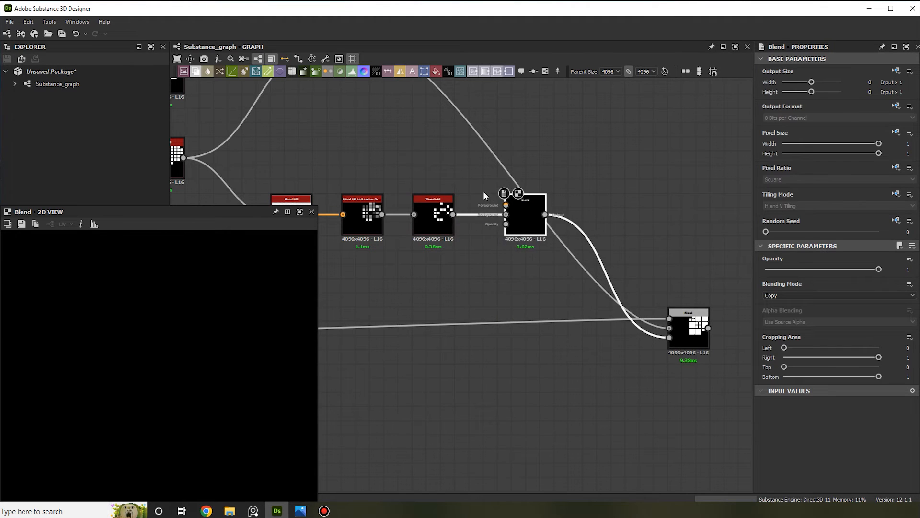
Connect the Threshold holding the randomly selected large squares to the inserted Blend's foreground input.
scroll(451, 186, "down", 2)
middle_click_drag(441, 183, 520, 252)
middle_click_drag(373, 176, 413, 160)
scroll(358, 169, "up", 1)
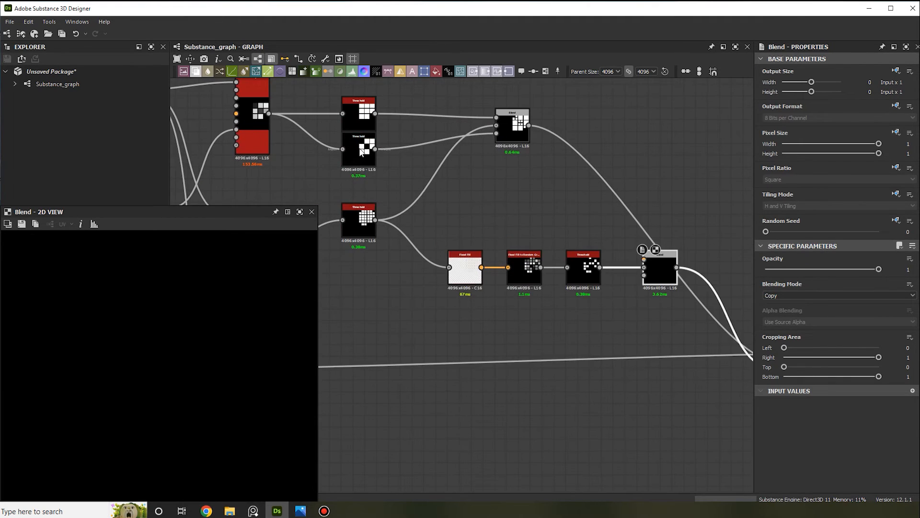
double_click(361, 153)
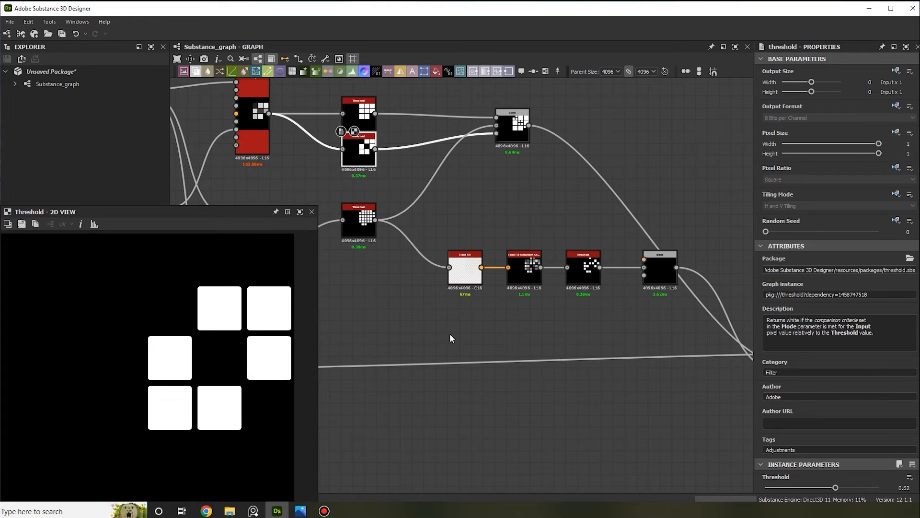
left_click_drag(376, 149, 644, 260)
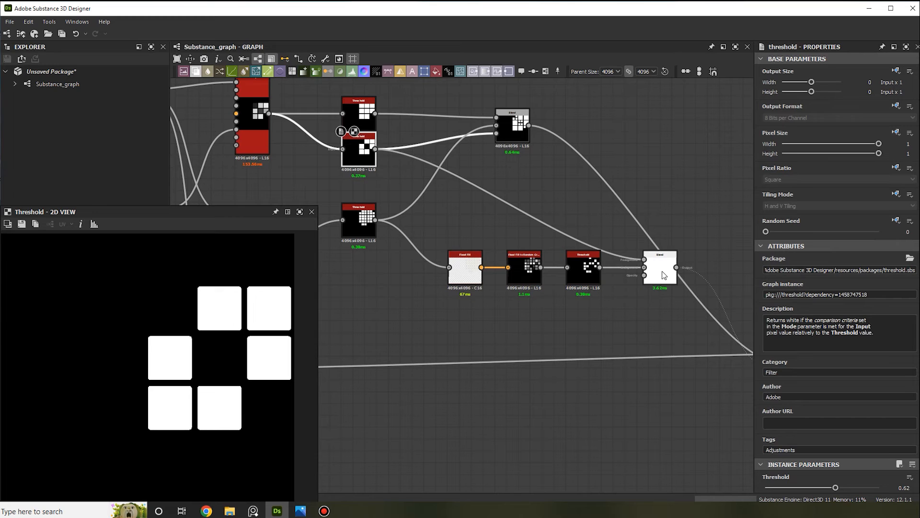
Set the inserted Blend's blending mode to Subtract and view the final Blend's output.
double_click(662, 274)
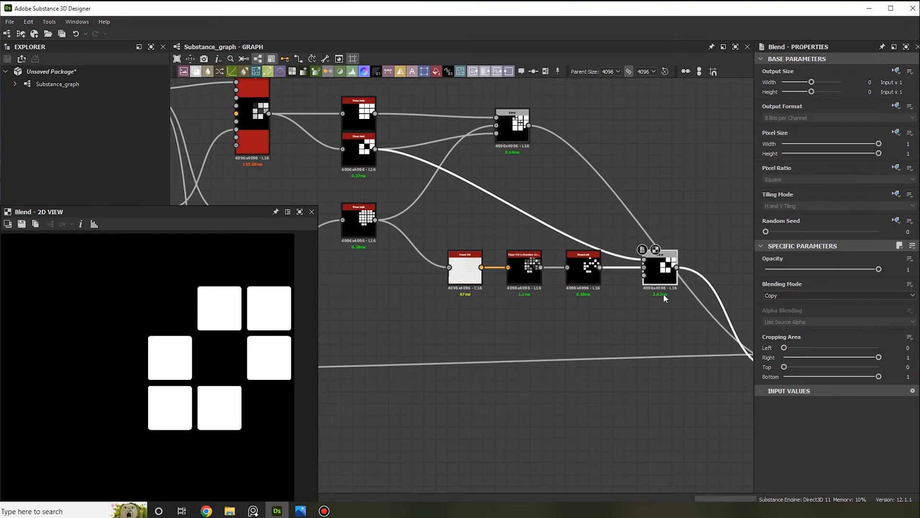
left_click(785, 295)
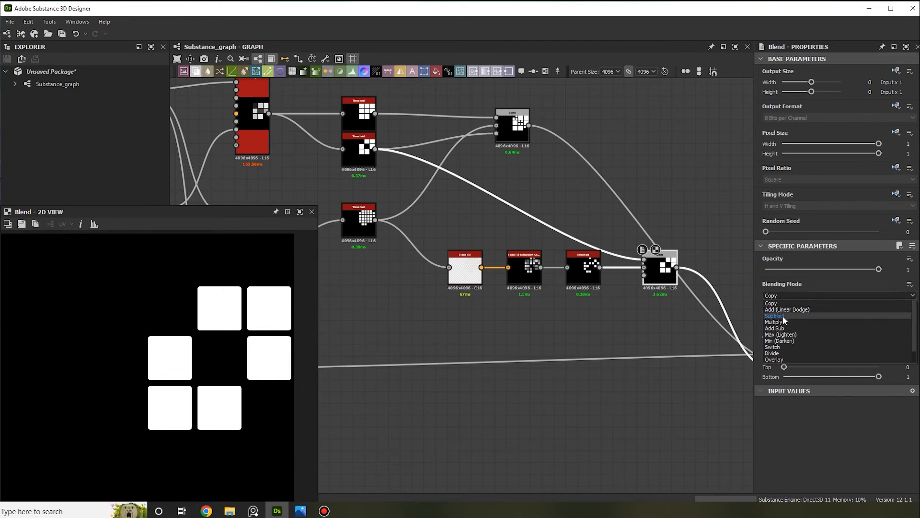
left_click(783, 316)
middle_click_drag(697, 305, 595, 258)
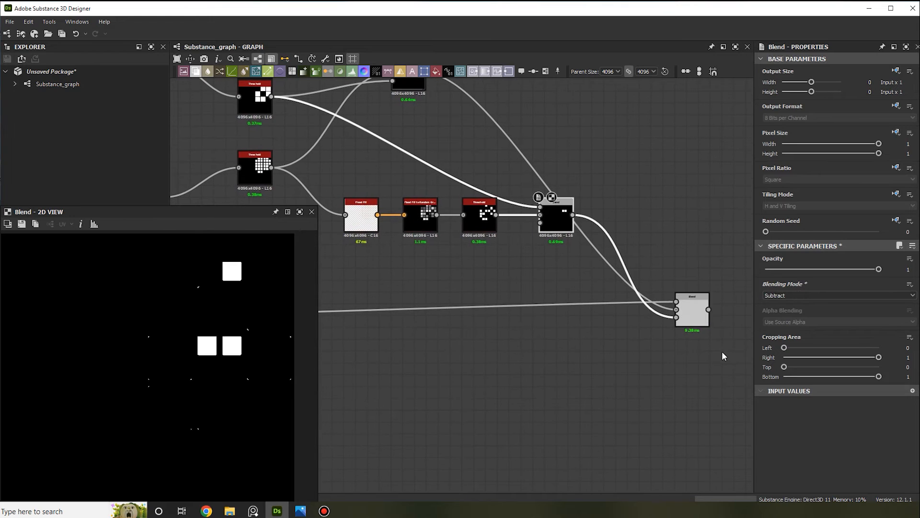
double_click(704, 328)
Examine the final Blend's pattern up close, checking the large squares and the gaps between the smallest squares.
scroll(268, 361, "up", 5)
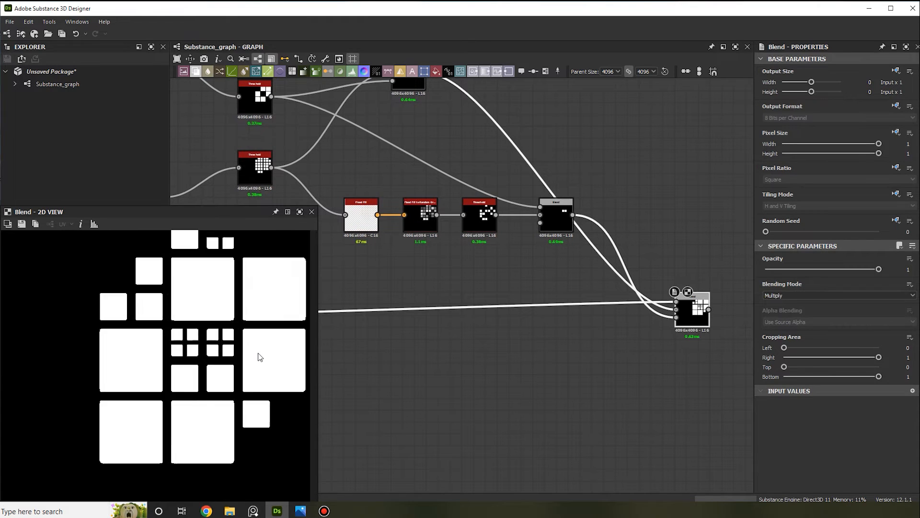
scroll(219, 332, "down", 3)
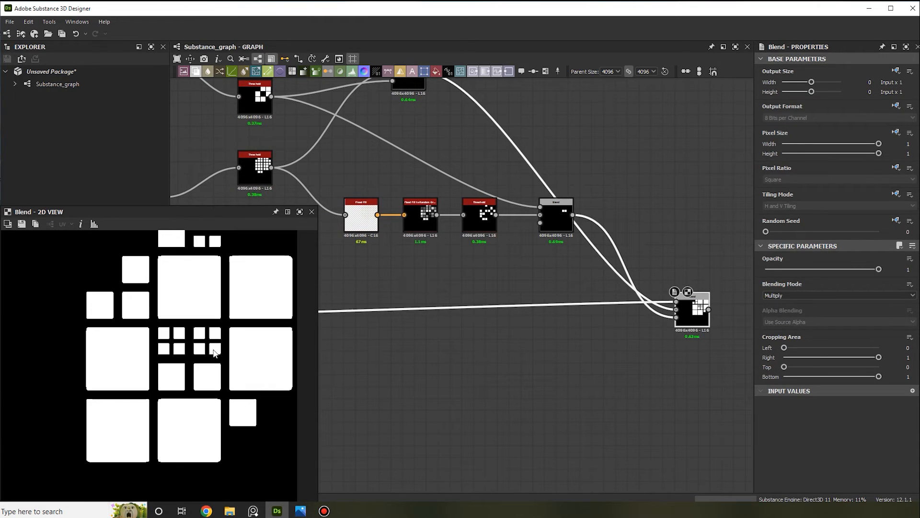
scroll(200, 389, "down", 3)
scroll(261, 346, "up", 3)
middle_click_drag(261, 345, 225, 349)
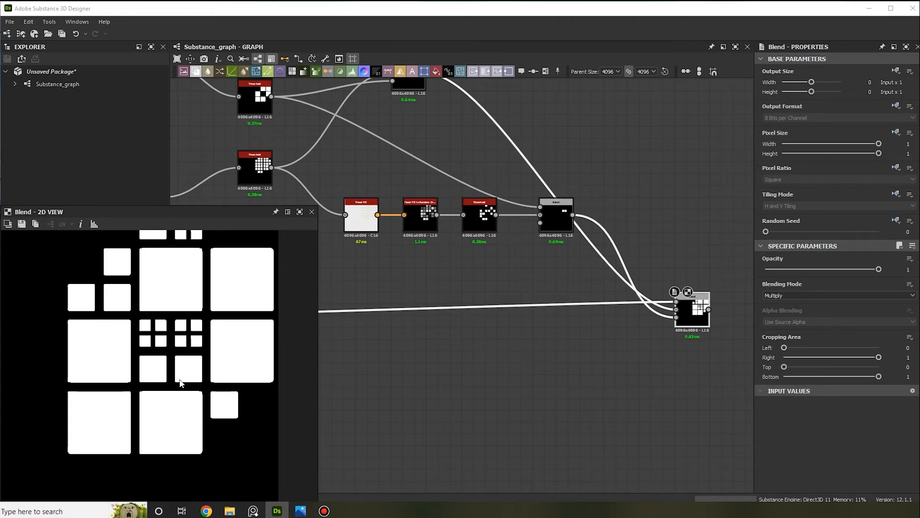
scroll(183, 349, "up", 2)
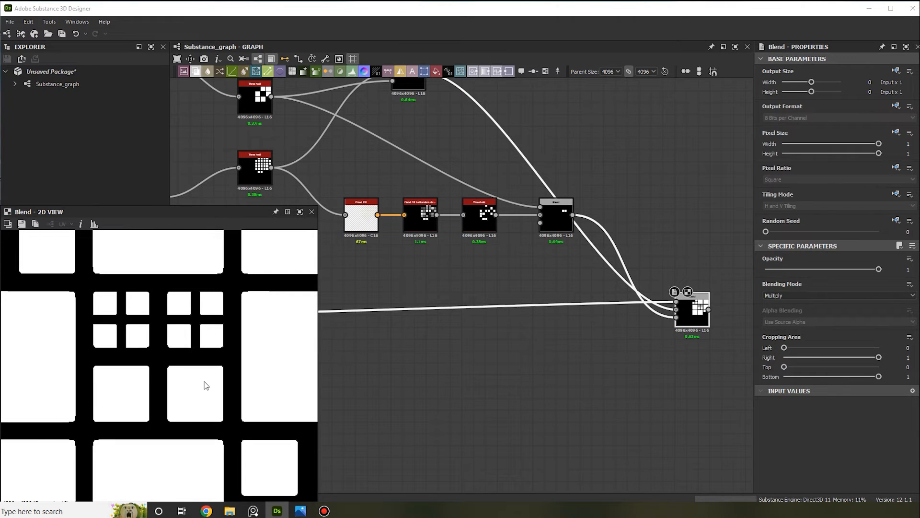
scroll(217, 325, "up", 2)
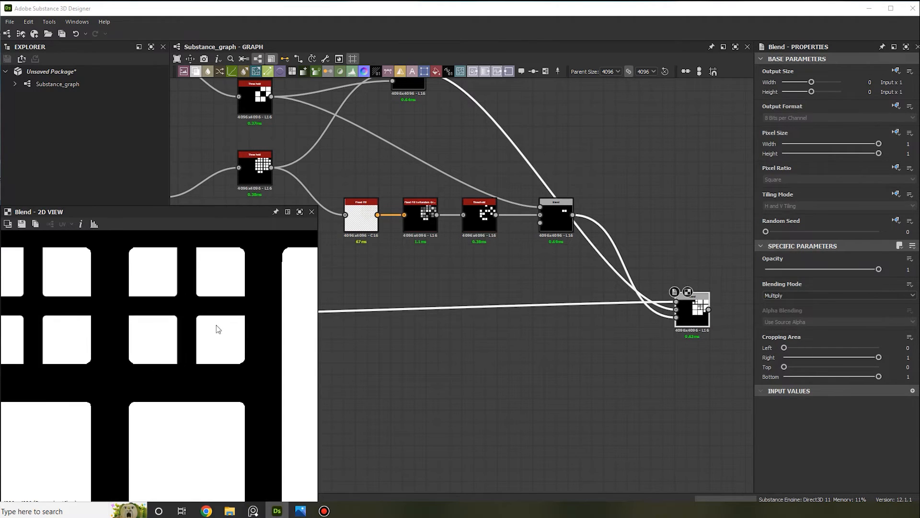
scroll(219, 340, "down", 3)
scroll(425, 259, "down", 3)
scroll(527, 283, "up", 3)
Set the Scale of the 24 × 24 Tile Sampler to 0.95 and check the gaps between the smallest squares.
left_click(472, 303)
scroll(829, 367, "down", 8)
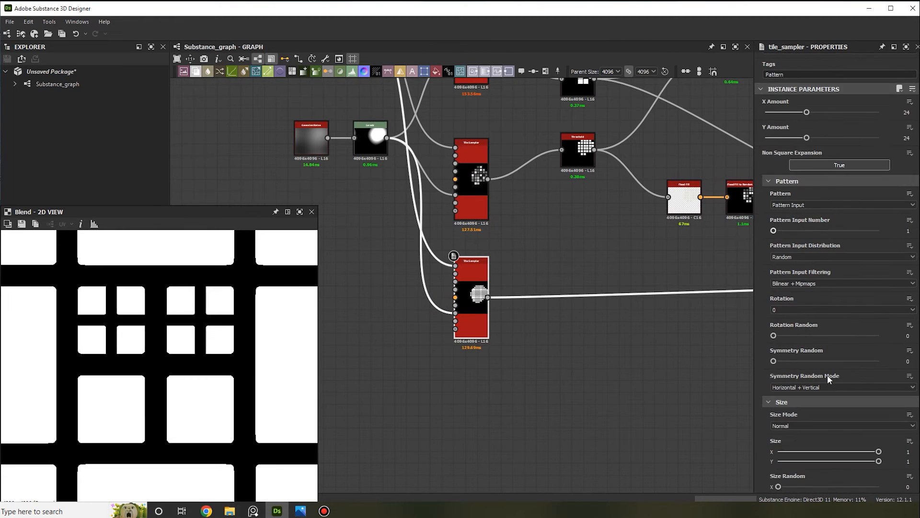
left_click_drag(781, 408, 784, 407)
scroll(187, 384, "down", 6)
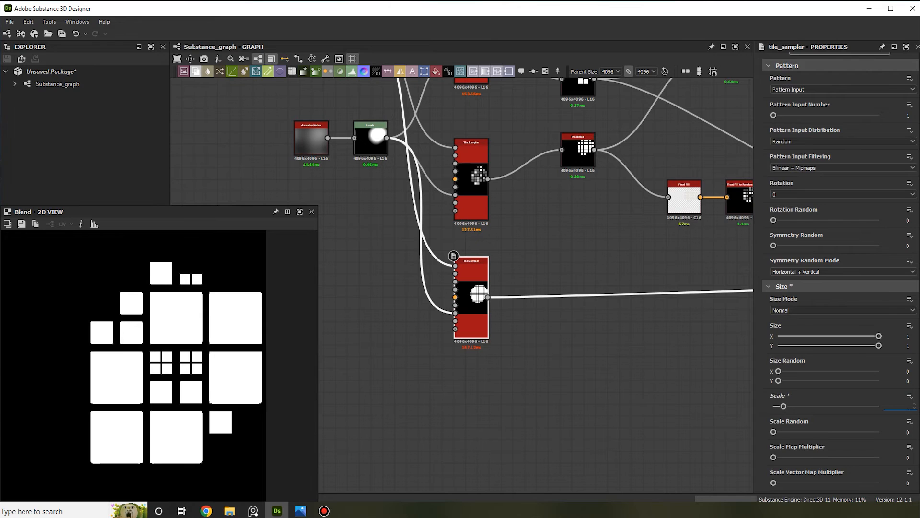
type("5")
key("Return")
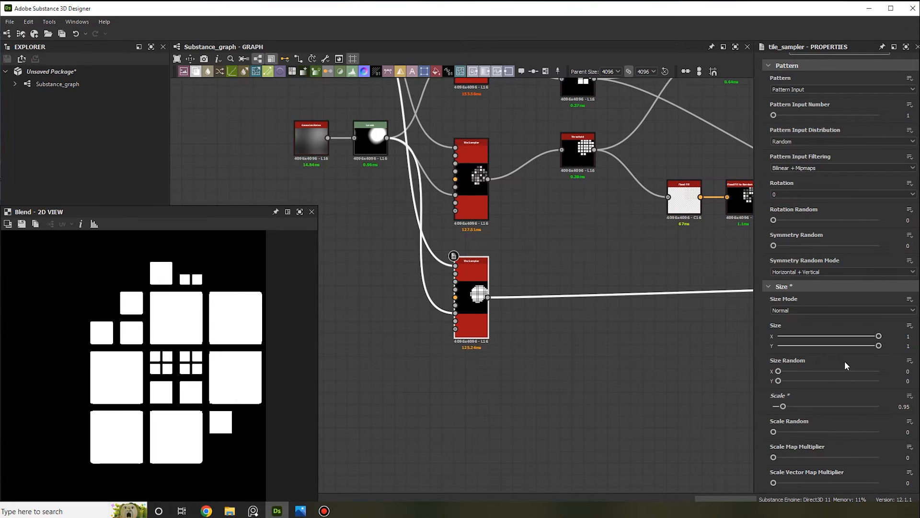
scroll(845, 361, "down", 2)
scroll(220, 376, "up", 2)
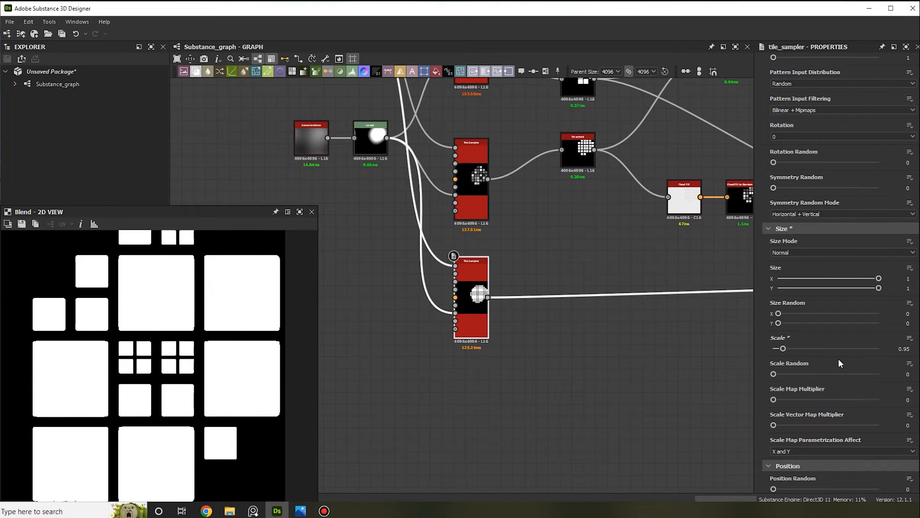
middle_click_drag(194, 386, 204, 406)
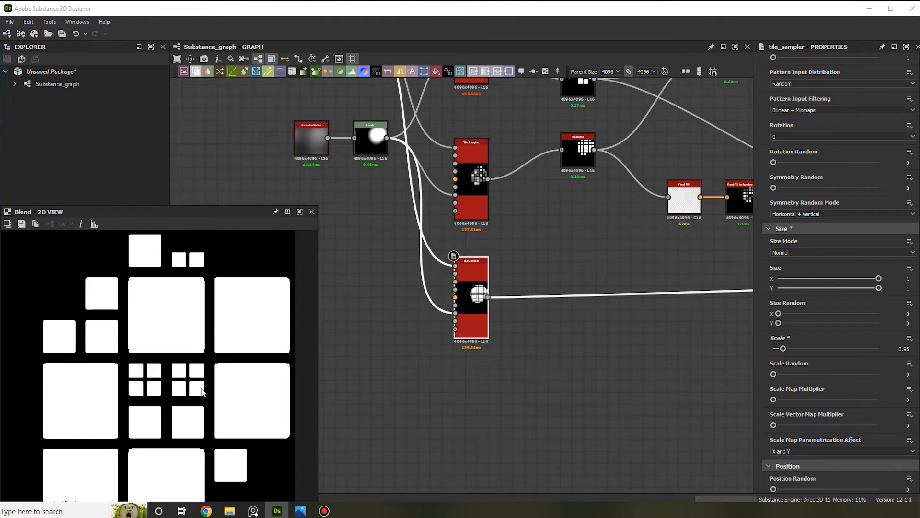
Set the 24 × 24 Tile Sampler's Mask Random to 0.54 to randomly remove some of the smallest squares.
scroll(865, 388, "down", 10)
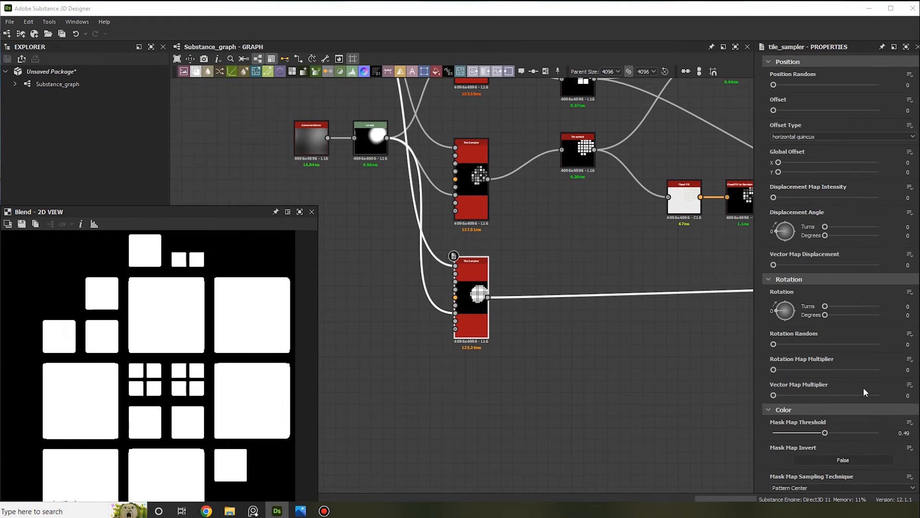
scroll(864, 388, "down", 2)
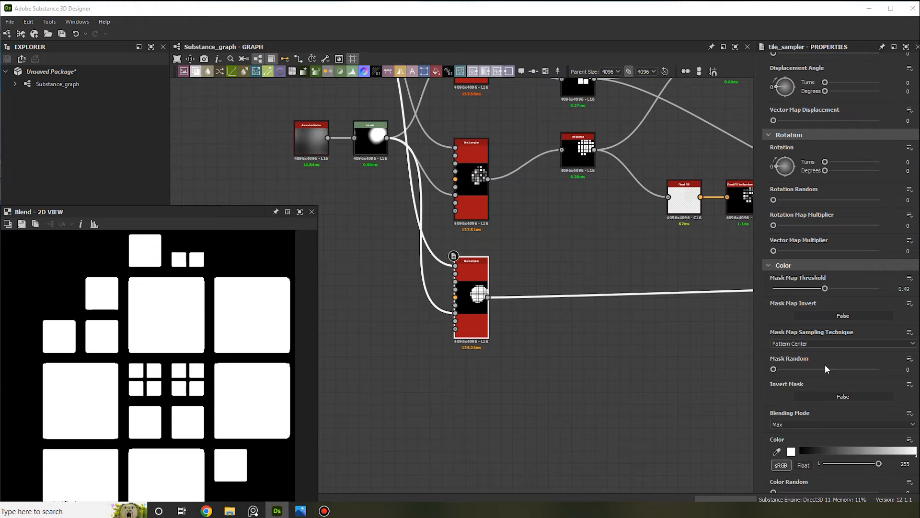
left_click_drag(821, 369, 831, 373)
scroll(154, 381, "down", 3)
scroll(240, 337, "up", 2)
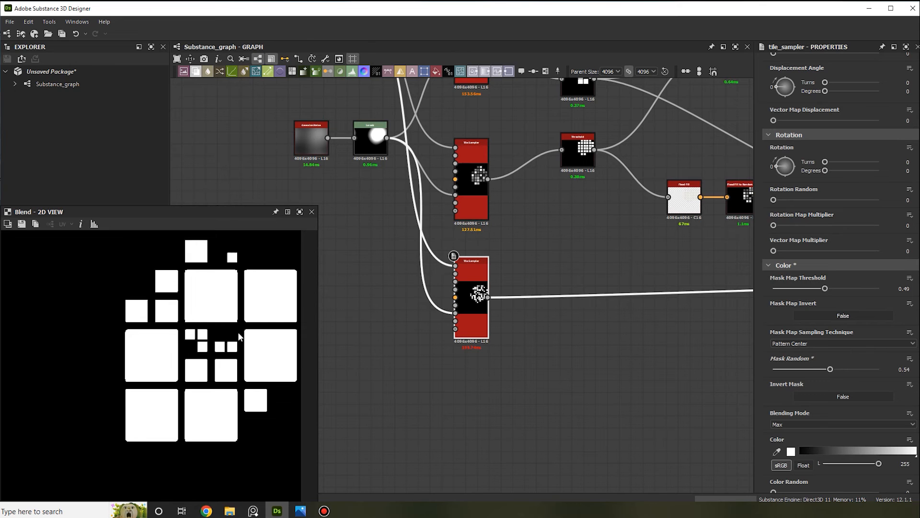
Lower the input range of the Levels node after the Gaussian Noise to enlarge the white mask area feeding the Tile Samplers.
scroll(233, 352, "down", 2)
middle_click_drag(548, 180, 507, 276)
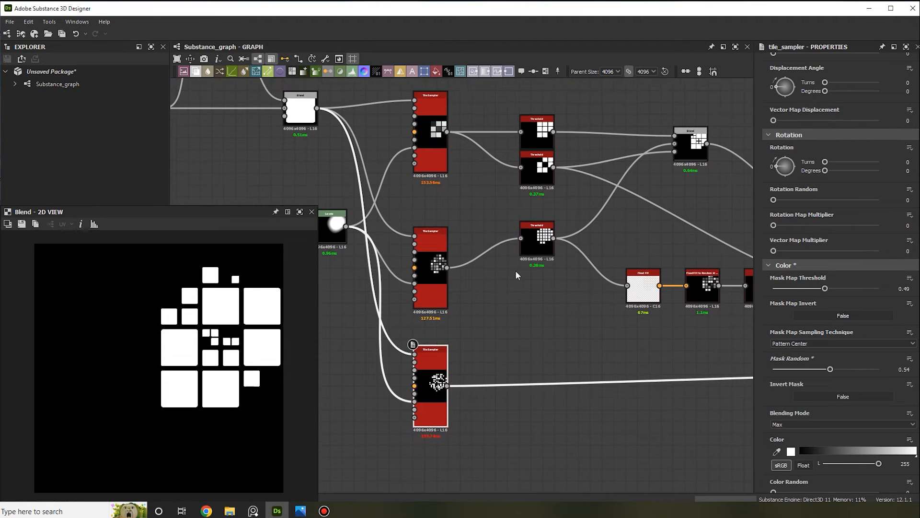
scroll(241, 336, "up", 1)
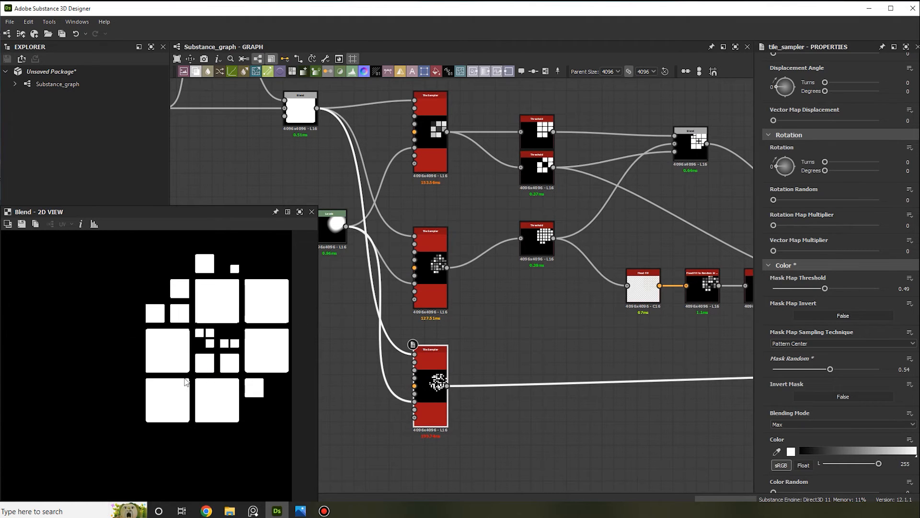
scroll(201, 369, "down", 1)
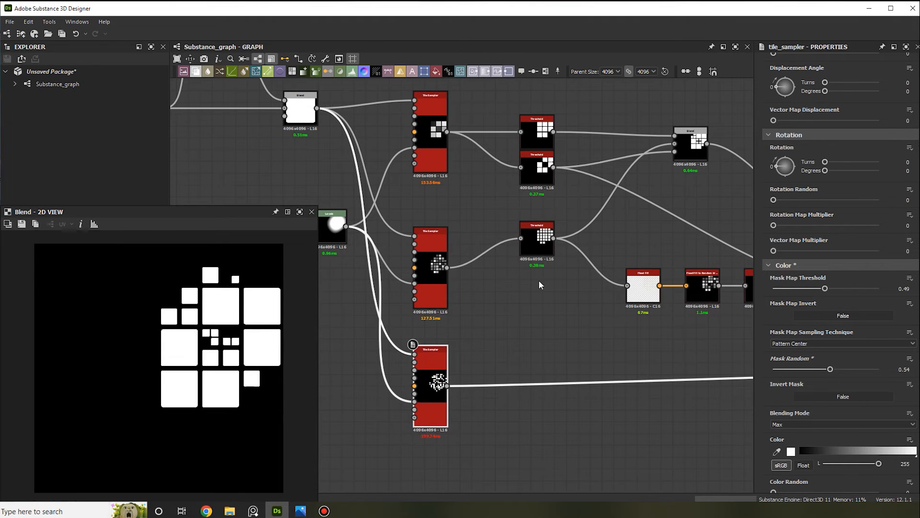
middle_click_drag(535, 272, 548, 265)
middle_click_drag(352, 230, 453, 231)
left_click(452, 232)
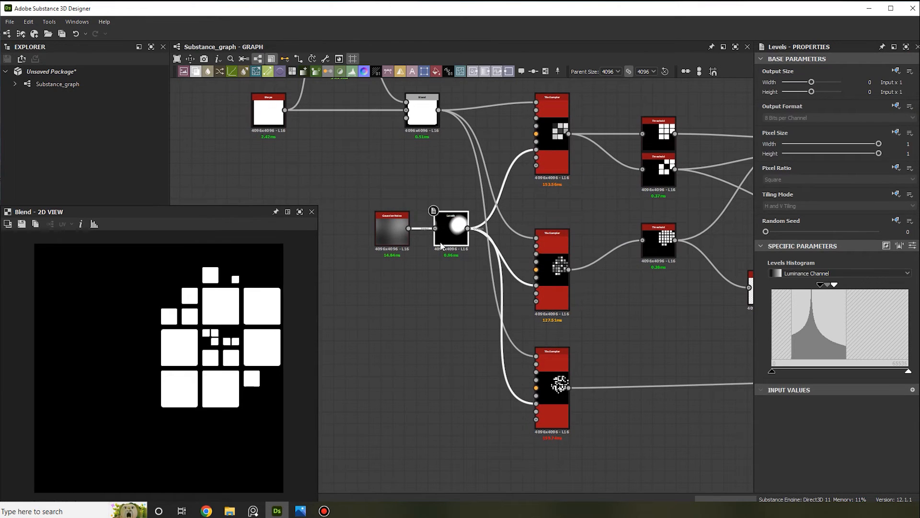
left_click_drag(828, 292, 832, 288)
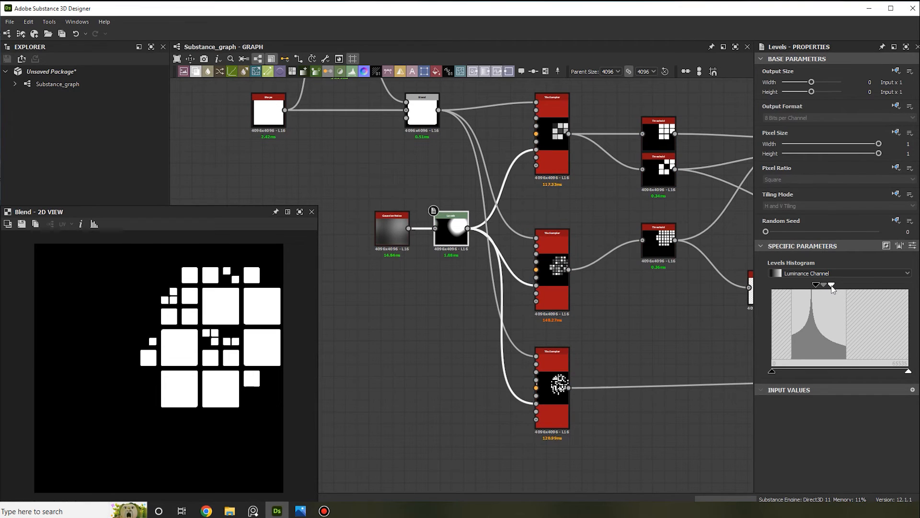
left_click_drag(833, 287, 829, 288)
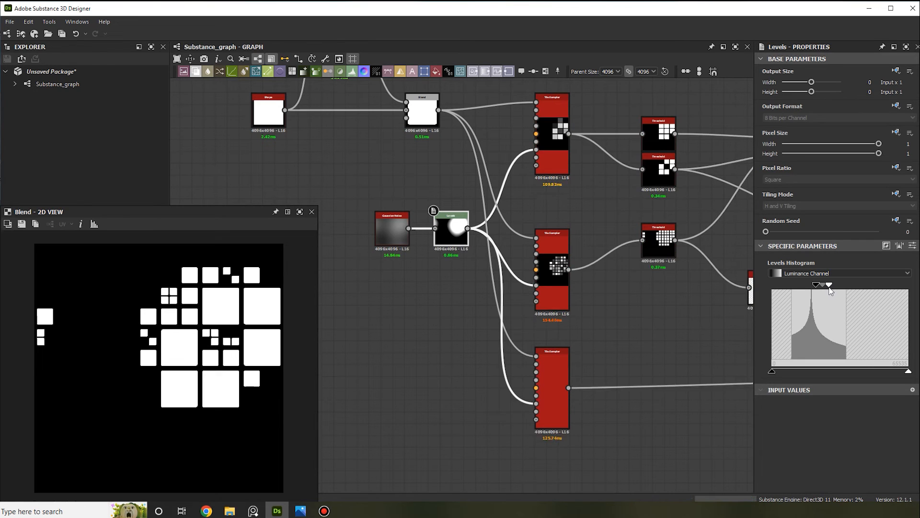
left_click_drag(830, 288, 833, 288)
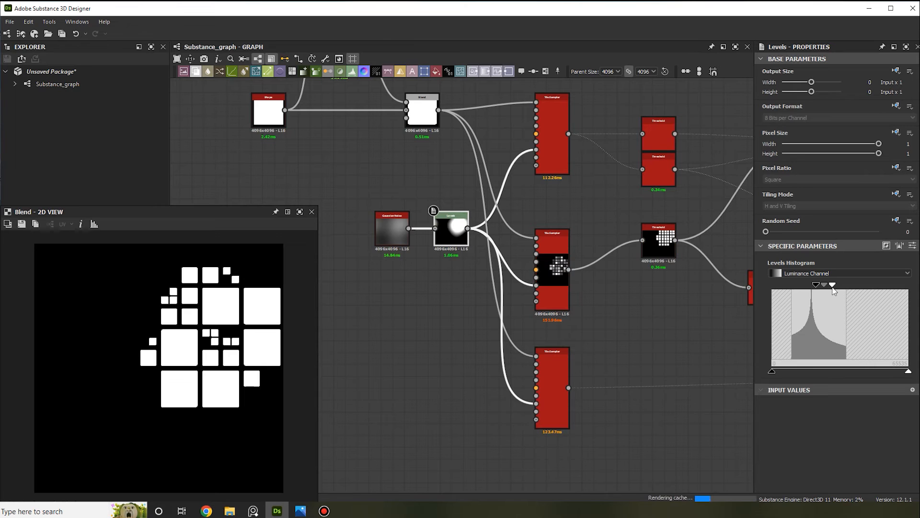
Set the lower Threshold fed by the large-square Tile Sampler to 0.8 to keep fewer large squares.
middle_click_drag(625, 207, 539, 224)
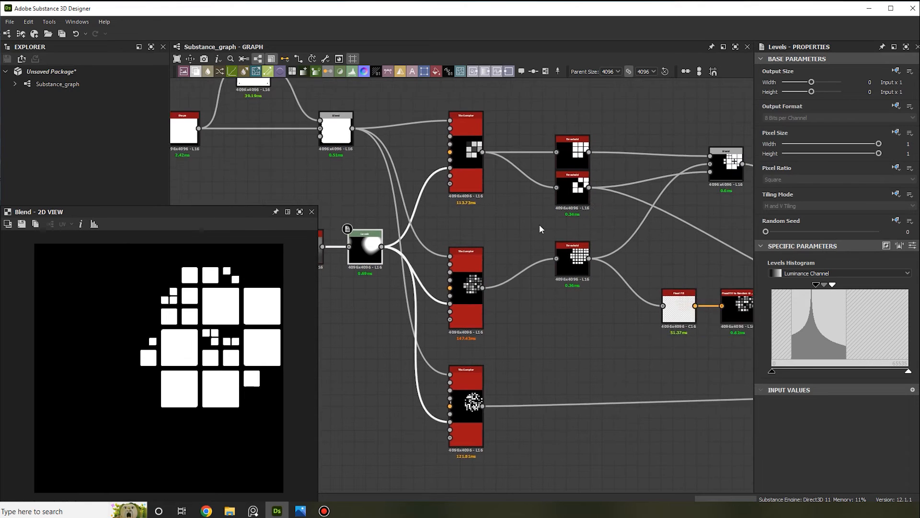
scroll(554, 204, "up", 4)
left_click(554, 204)
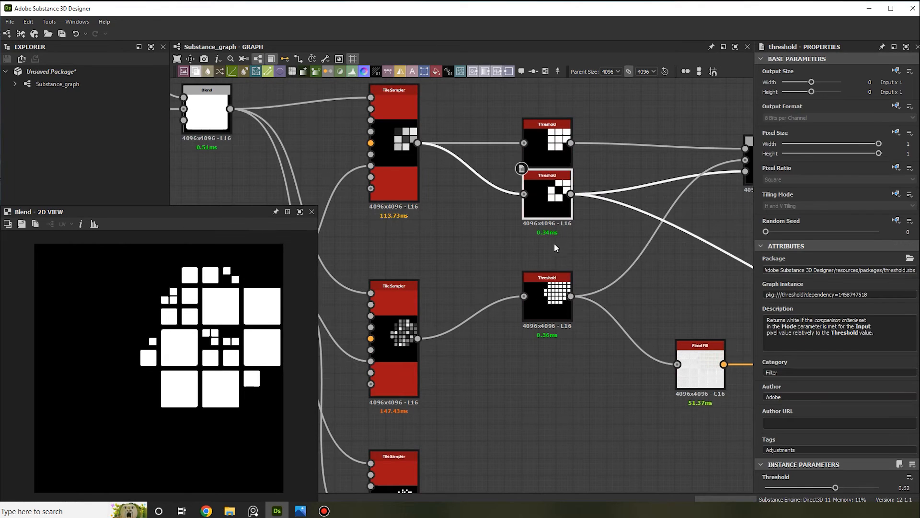
scroll(851, 390, "down", 1)
left_click_drag(829, 450, 866, 446)
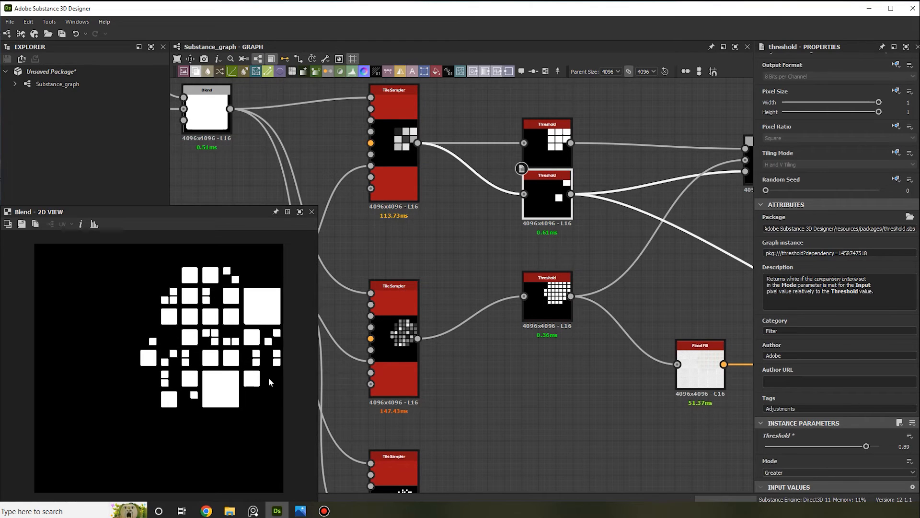
left_click_drag(866, 447, 858, 448)
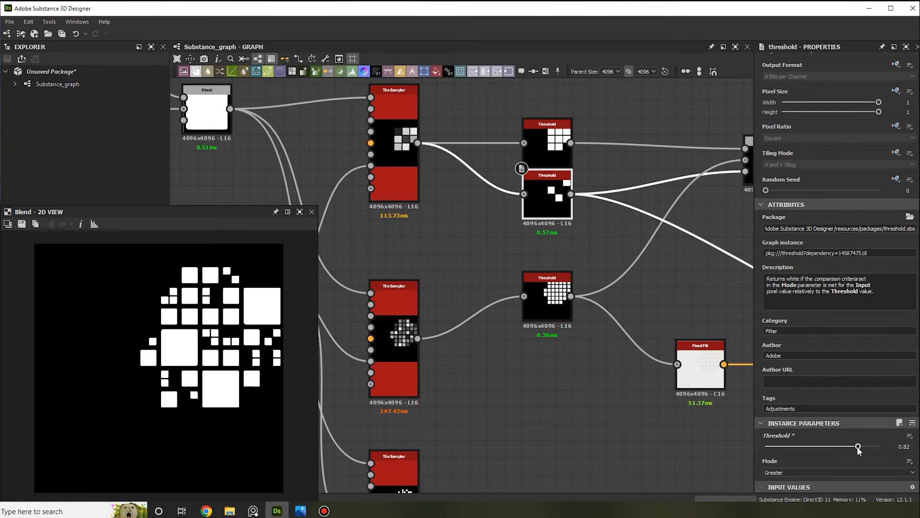
left_click_drag(859, 446, 855, 446)
Set the Threshold following the Flood Fill to Random Grayscale node to 0.59.
scroll(616, 360, "down", 3)
middle_click_drag(616, 361, 478, 246)
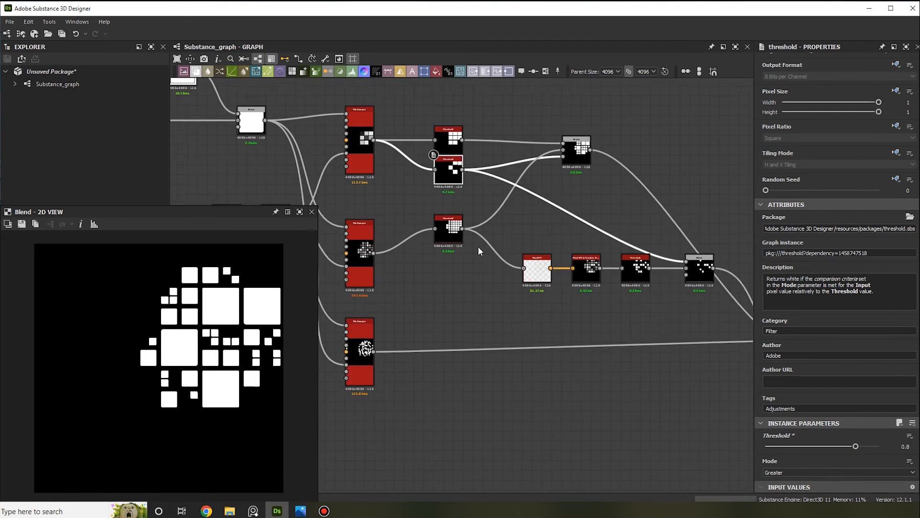
scroll(478, 246, "up", 2)
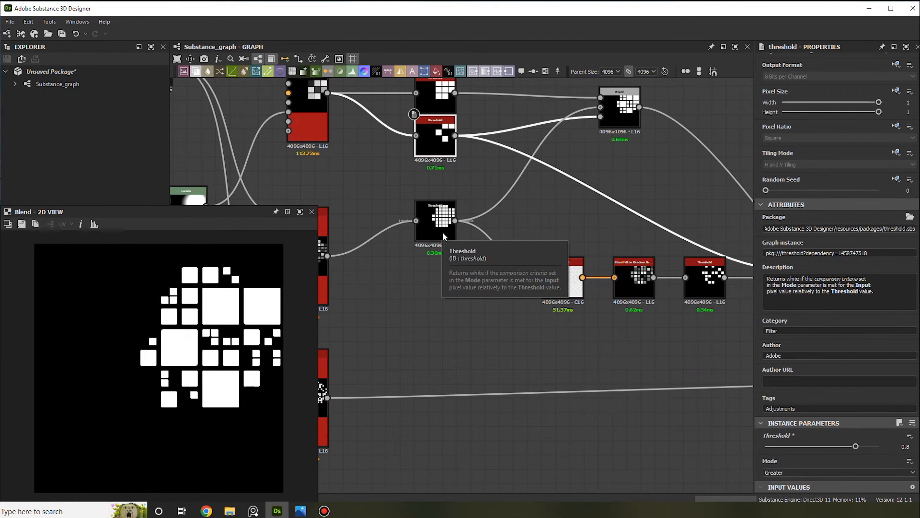
scroll(484, 249, "down", 1)
left_click(451, 226)
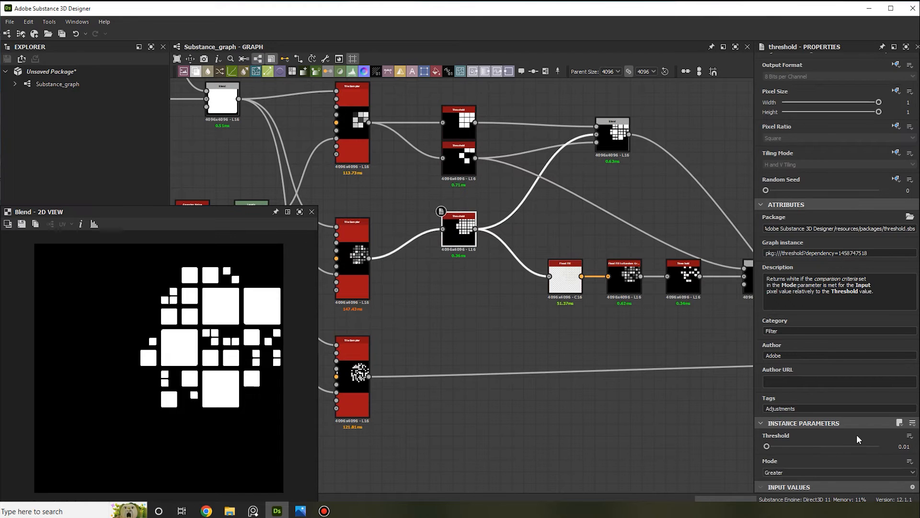
middle_click_drag(596, 236, 501, 199)
scroll(502, 199, "up", 1)
left_click(617, 256)
mouse_move(822, 450)
left_mouse_down()
mouse_move(798, 448)
mouse_move(845, 448)
mouse_move(816, 447)
mouse_move(844, 447)
mouse_move(833, 447)
left_mouse_up()
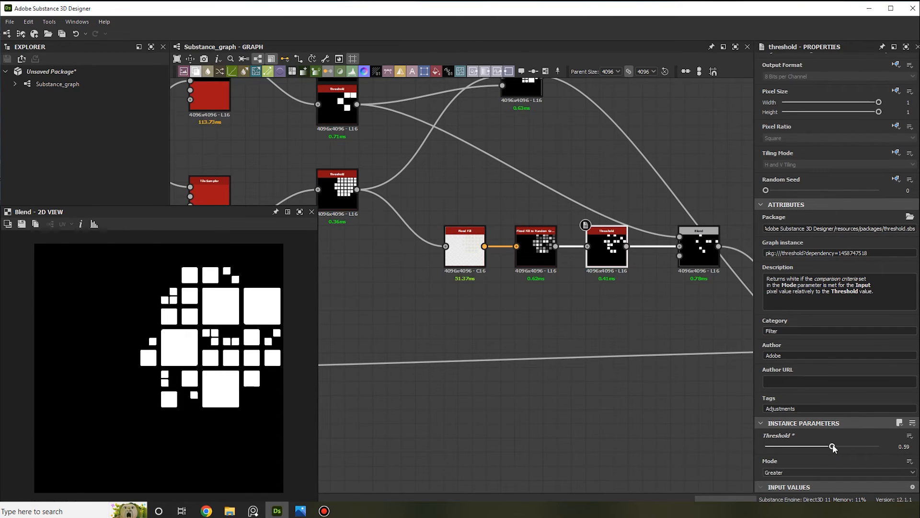
Increase the medium-square Tile Sampler's Mask Random to randomly remove some of the medium squares.
middle_click_drag(444, 245, 651, 236)
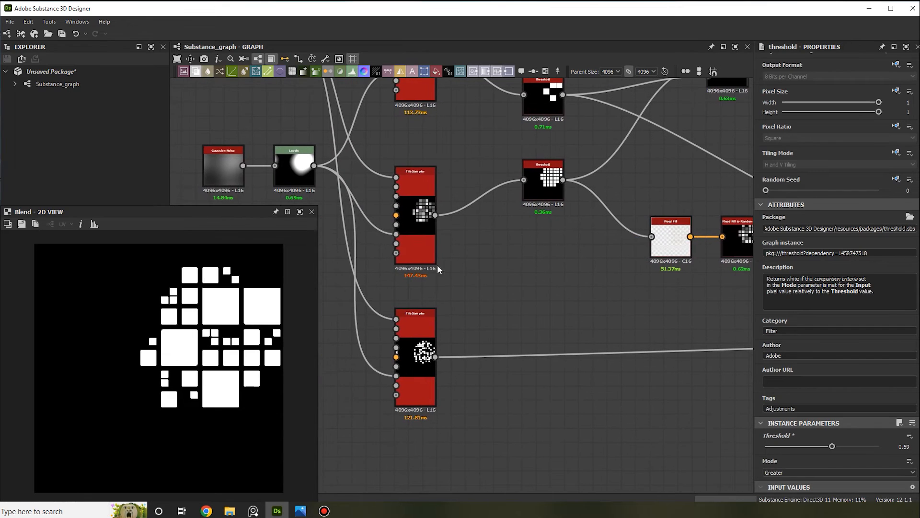
double_click(413, 205)
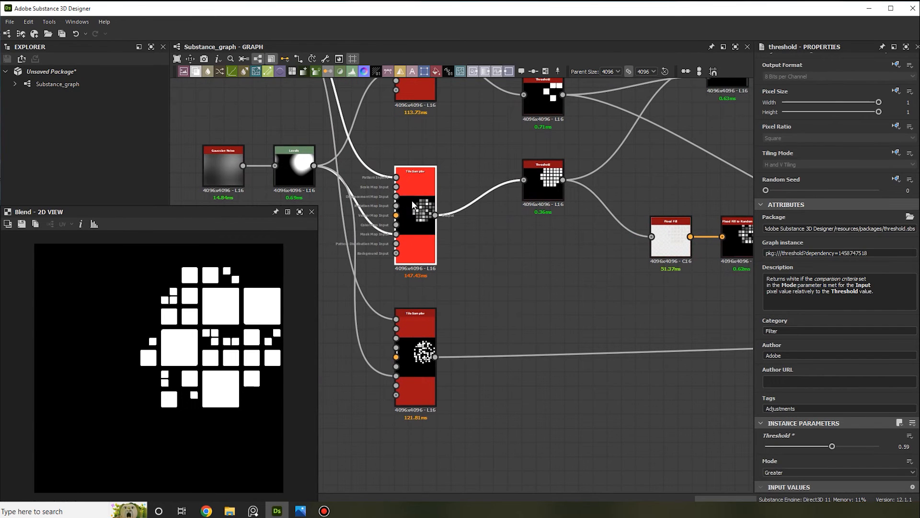
scroll(852, 410, "down", 5)
scroll(845, 409, "down", 15)
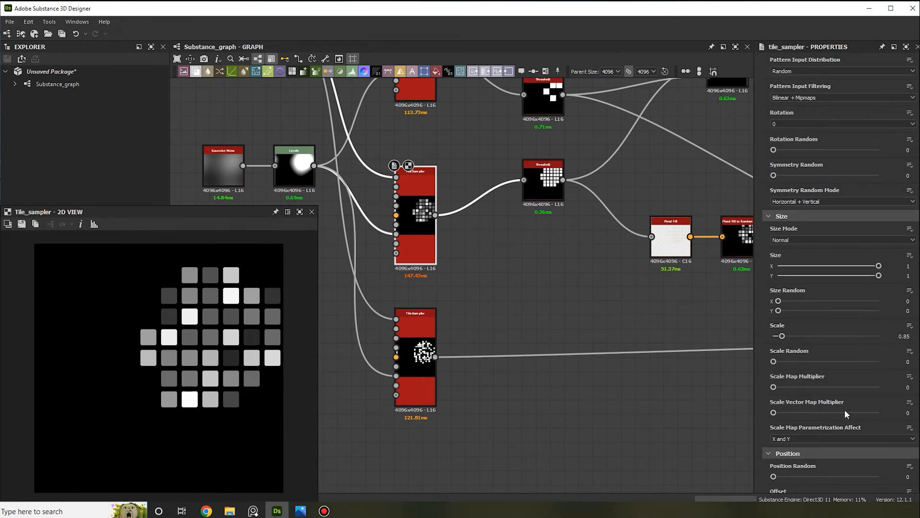
scroll(840, 411, "down", 3)
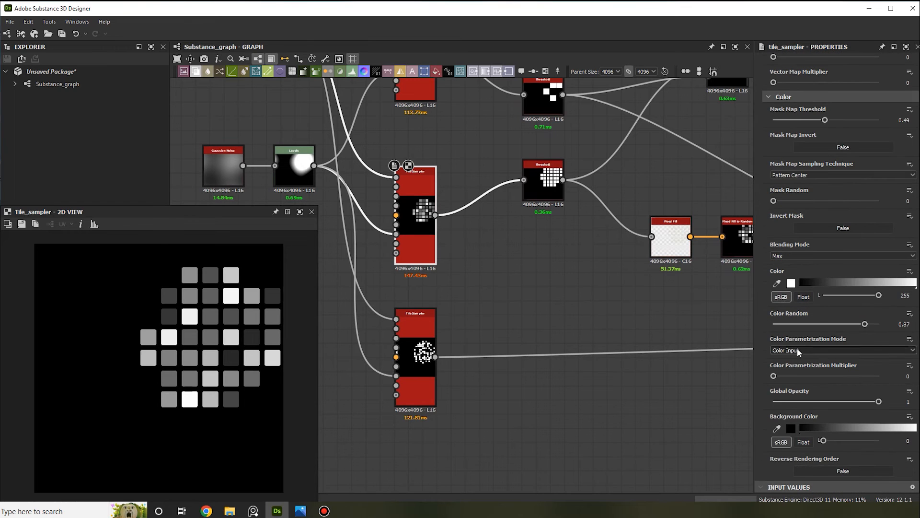
left_click(798, 200)
View the final Blend's output to check the thinned-out medium squares.
middle_click_drag(652, 255, 532, 248)
scroll(580, 275, "down", 1)
middle_click_drag(639, 247, 601, 241)
double_click(711, 232)
middle_click_drag(476, 205, 442, 197)
scroll(602, 252, "down", 3)
left_click(725, 287)
double_click(725, 290)
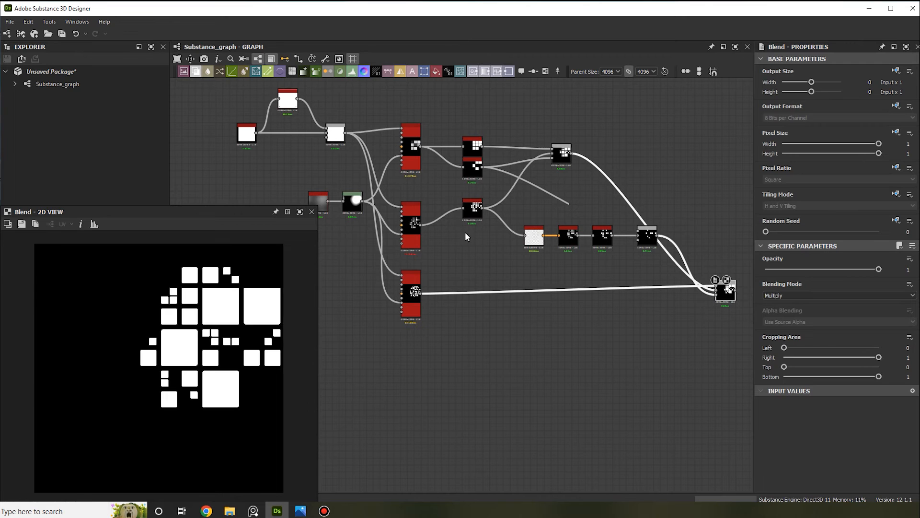
Set the Random Seed of the large-square Tile Sampler to 5 to rearrange the large squares.
scroll(405, 152, "up", 4)
left_click(402, 149)
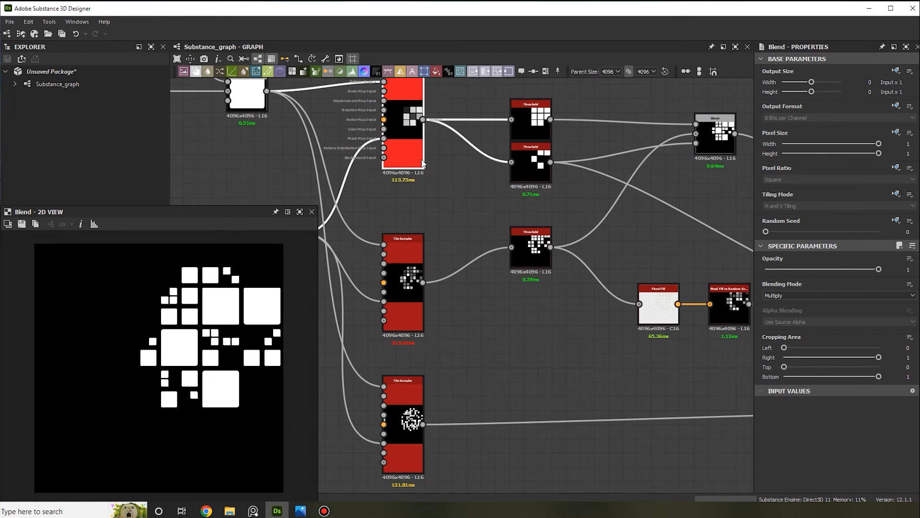
scroll(426, 167, "up", 2)
scroll(435, 154, "down", 2)
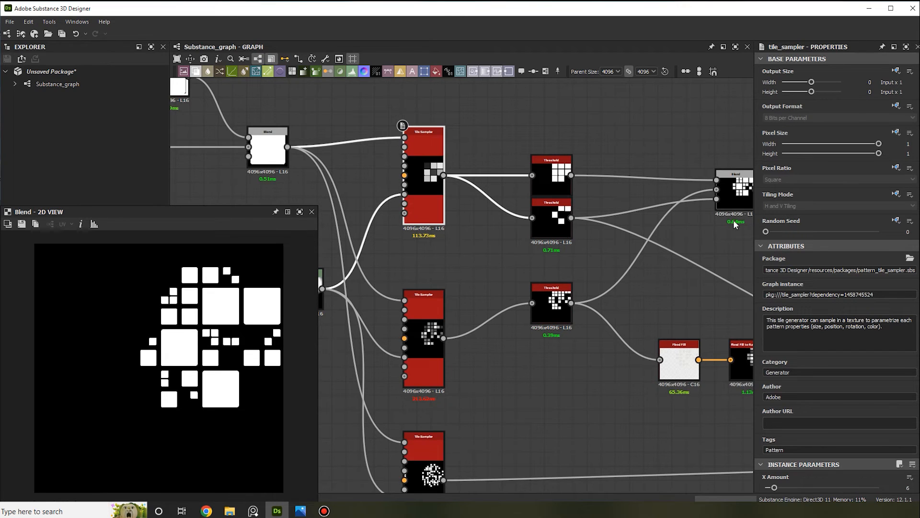
left_click(785, 231)
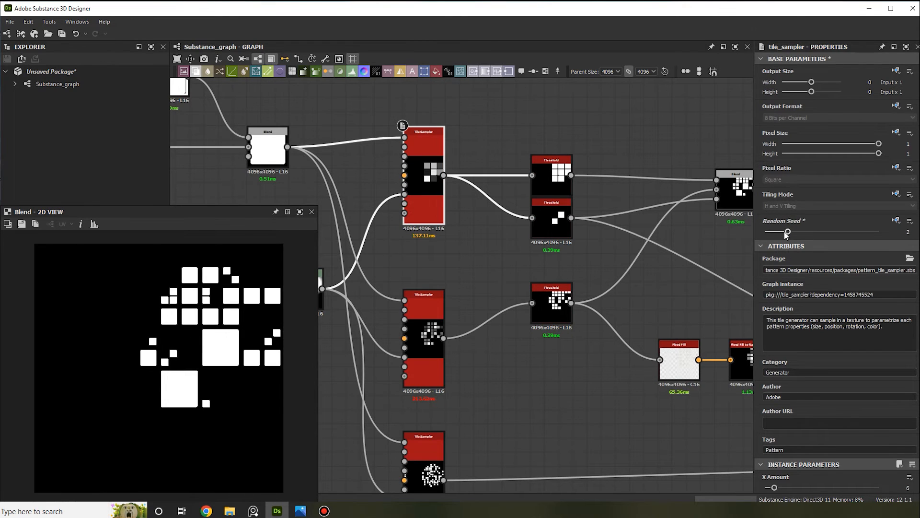
left_click_drag(794, 231, 826, 231)
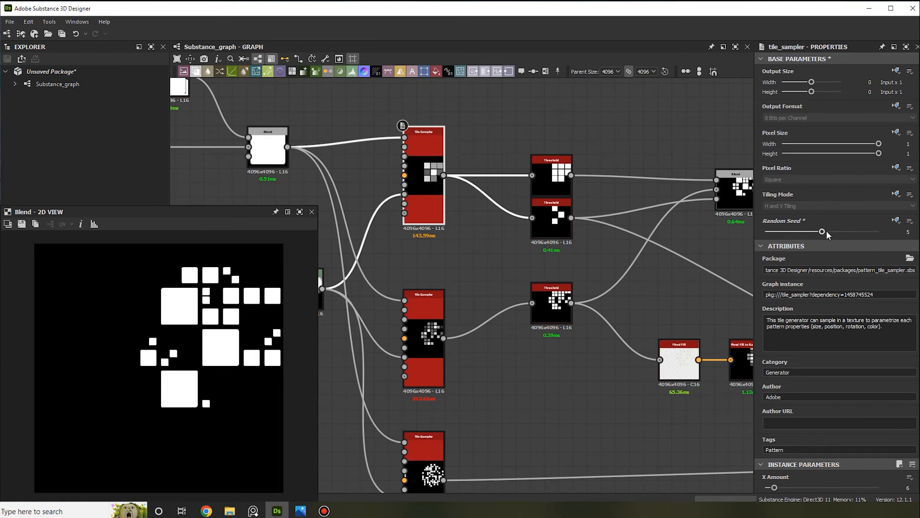
Adjust the Threshold after the Flood Fill to Random Grayscale node and set the 24 × 24 Tile Sampler's Mask Random to 0.33.
middle_click_drag(641, 281, 485, 218)
left_click(665, 298)
mouse_move(822, 448)
left_mouse_down()
mouse_move(815, 450)
mouse_move(832, 449)
left_mouse_up()
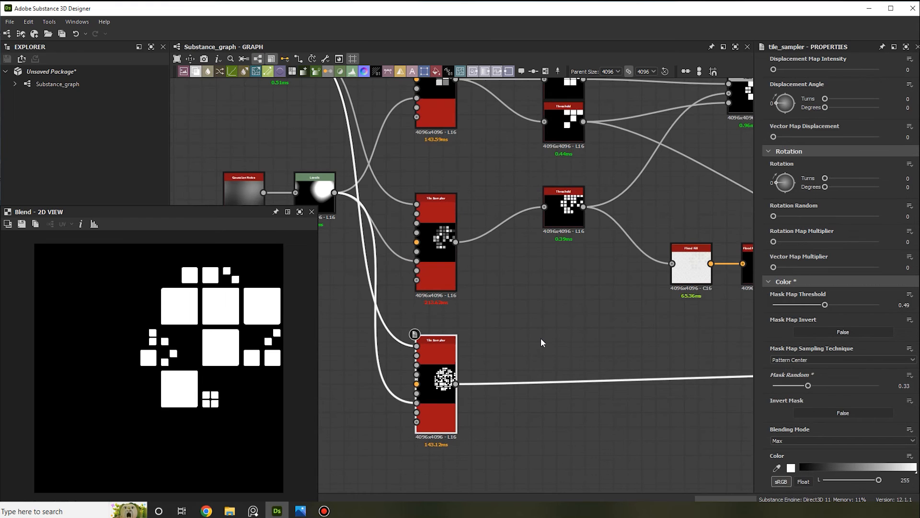
Compare the final Blend's pattern with the reference wallpaper image.
scroll(541, 338, "down", 4)
middle_click_drag(699, 329, 532, 273)
scroll(529, 277, "up", 3)
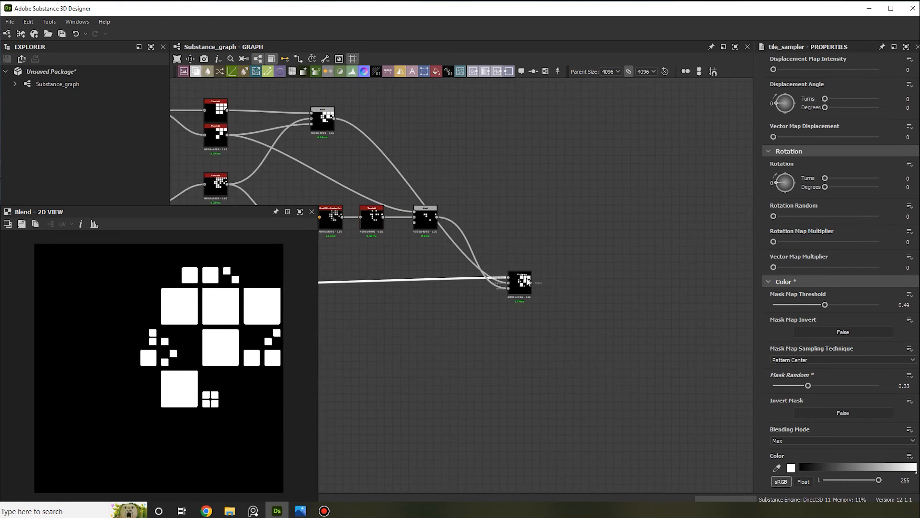
scroll(527, 281, "up", 2)
left_click(300, 511)
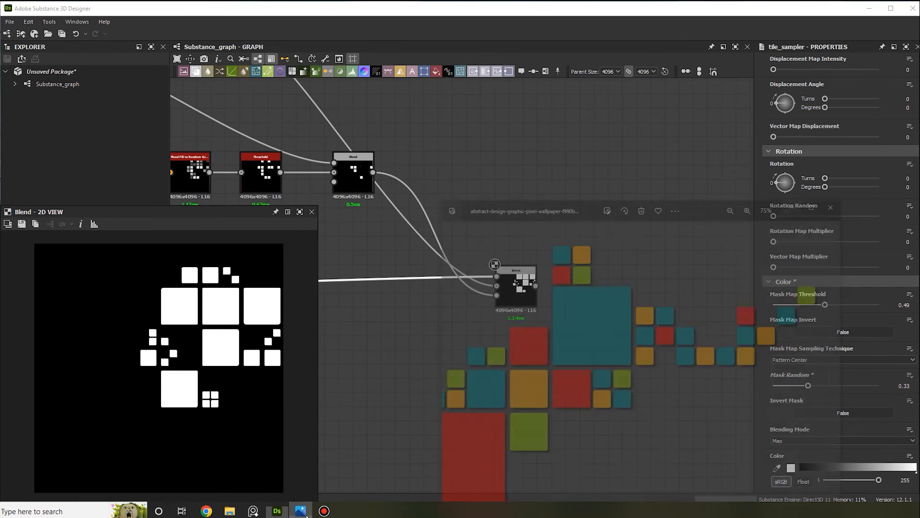
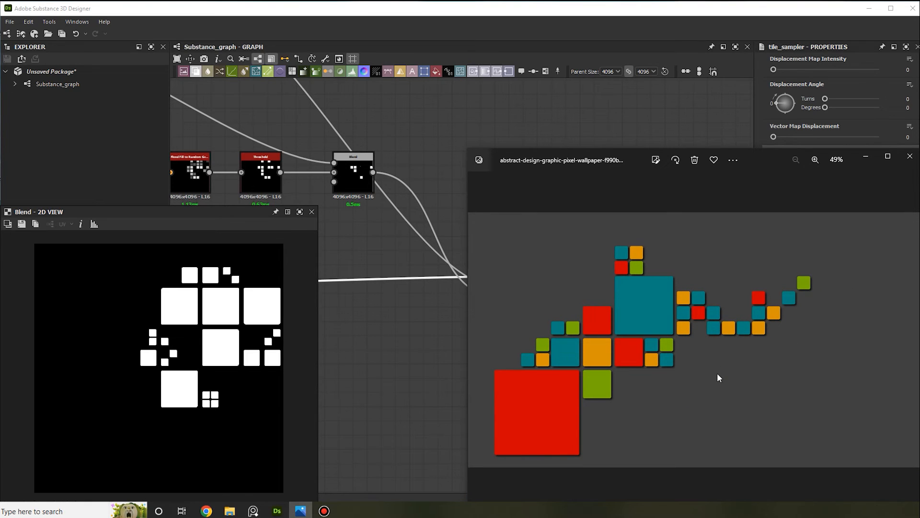
left_click(866, 157)
Add a Uniform Color node to the graph and place it in the empty space beyond the final Blend.
middle_click_drag(528, 261, 512, 247)
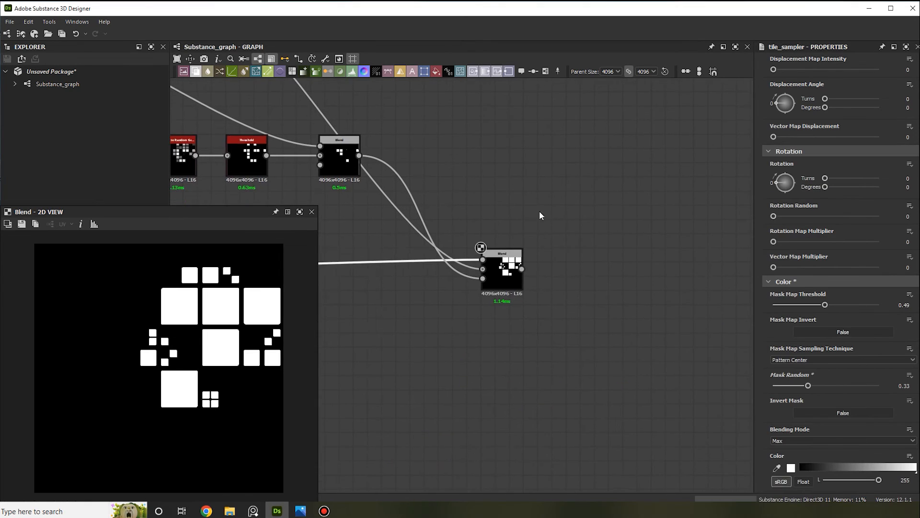
key("space")
type("uniform")
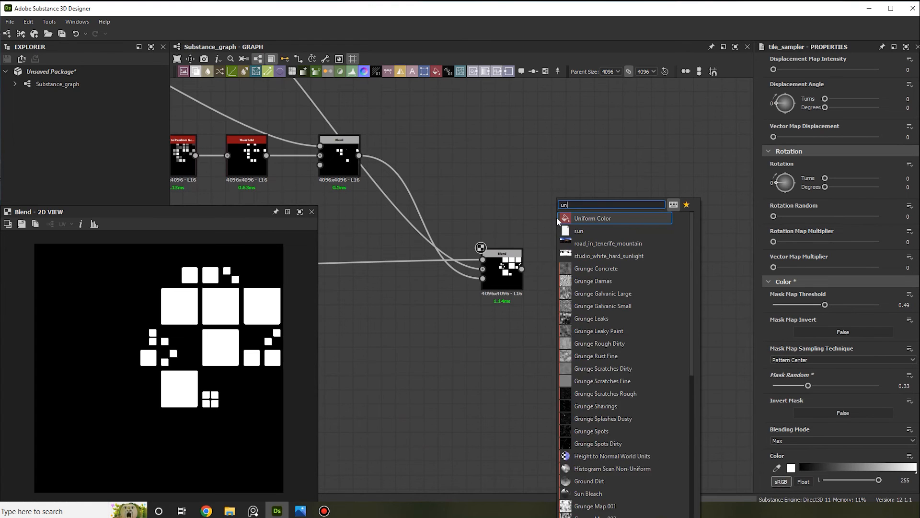
key("Return")
left_click_drag(560, 229, 645, 223)
middle_click_drag(607, 248, 516, 263)
left_click_drag(554, 249, 540, 228)
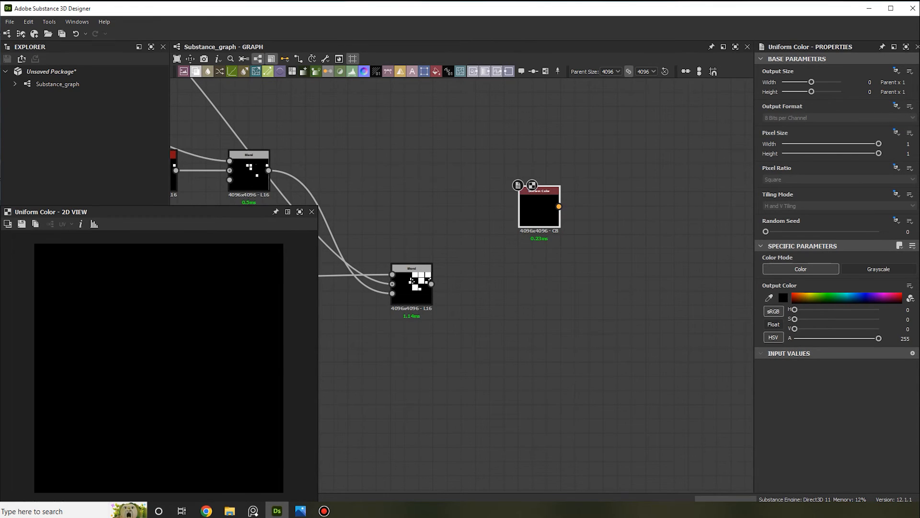
Narrow the Substance 3D Designer window and bring up the reference wallpaper image beside it.
left_click_drag(919, 202, 675, 201)
left_click(301, 511)
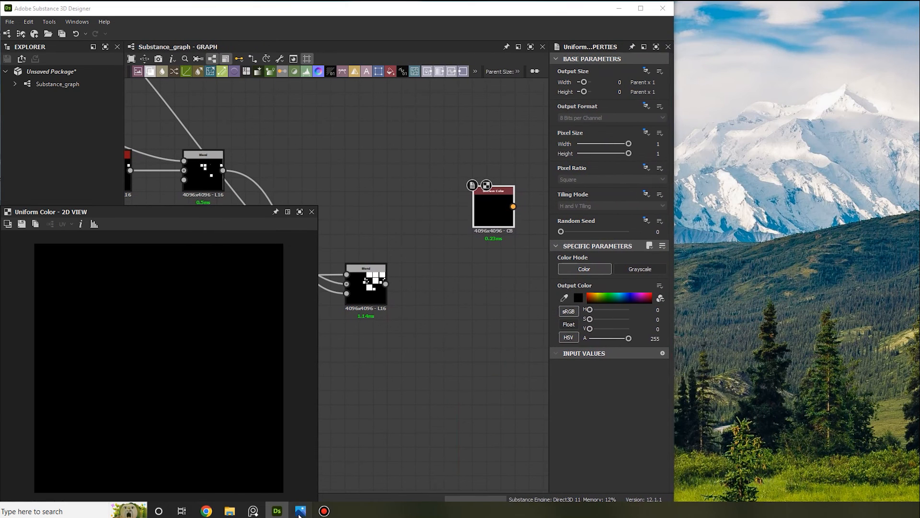
left_click_drag(769, 162, 780, 126)
Sample the dark grey background of the reference wallpaper as the Uniform Color node's Output Color.
left_click(502, 205)
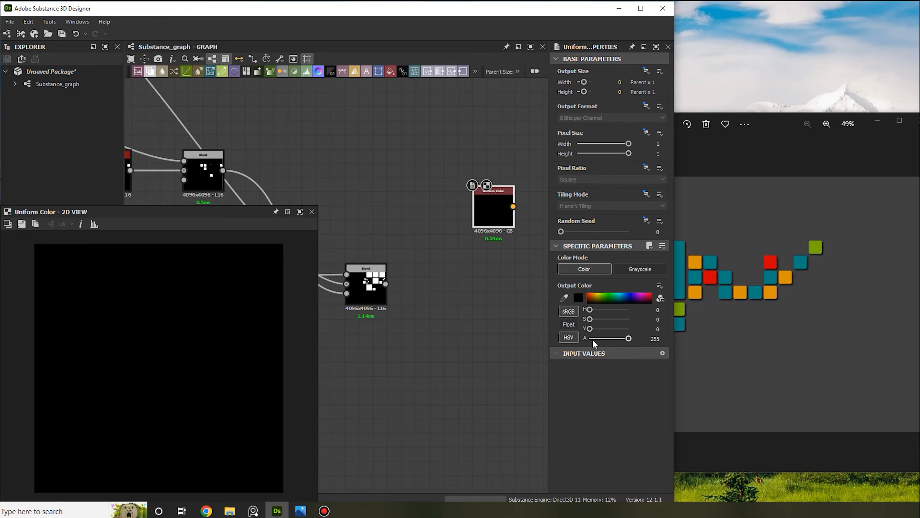
left_click(564, 298)
left_click(750, 337)
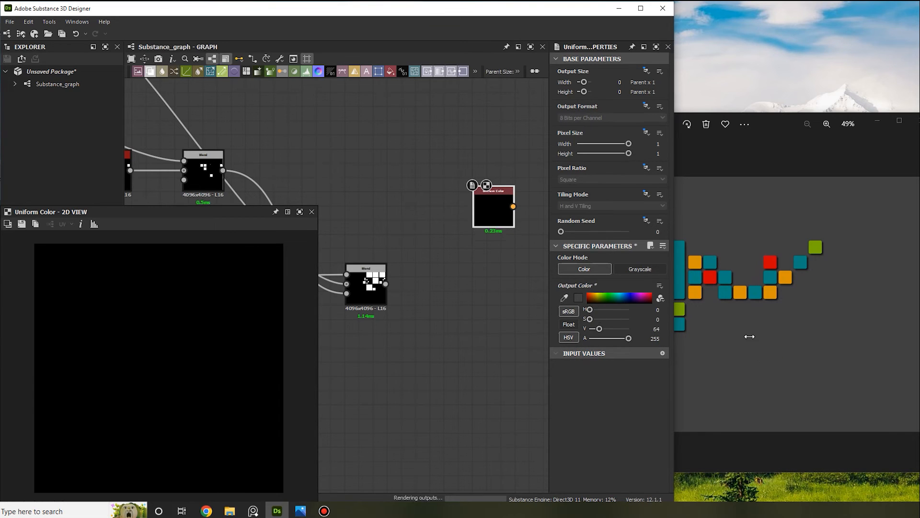
scroll(459, 241, "down", 3)
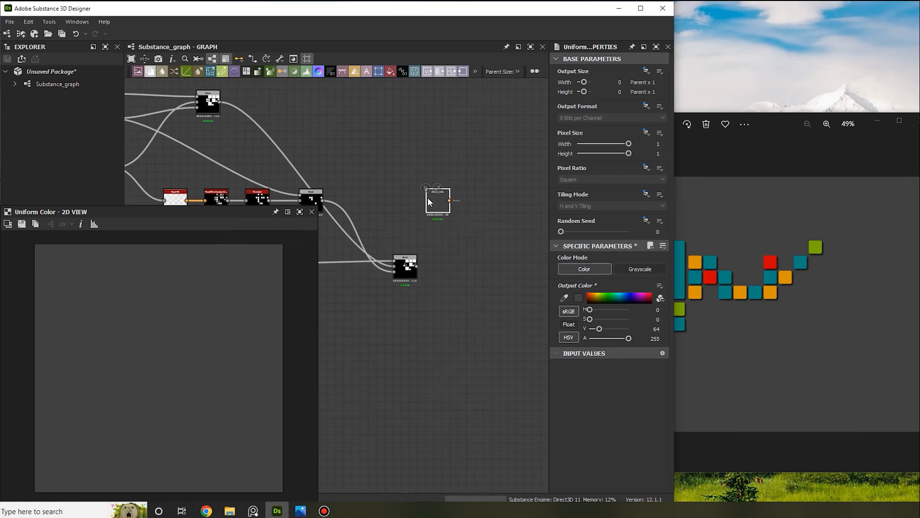
Add a Gradient Map node beside the final Blend and feed it with the Blend's output.
scroll(432, 246, "up", 2)
left_click(440, 239)
key("space")
type("gr")
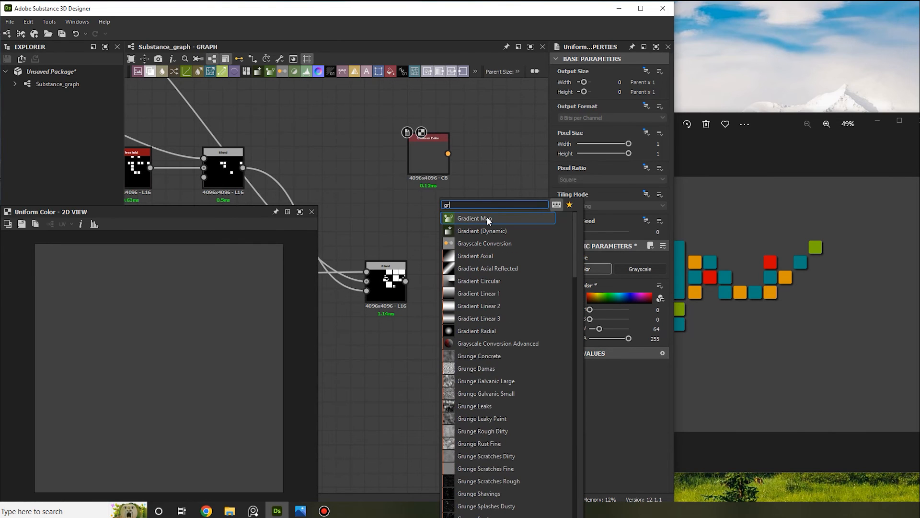
key("Escape")
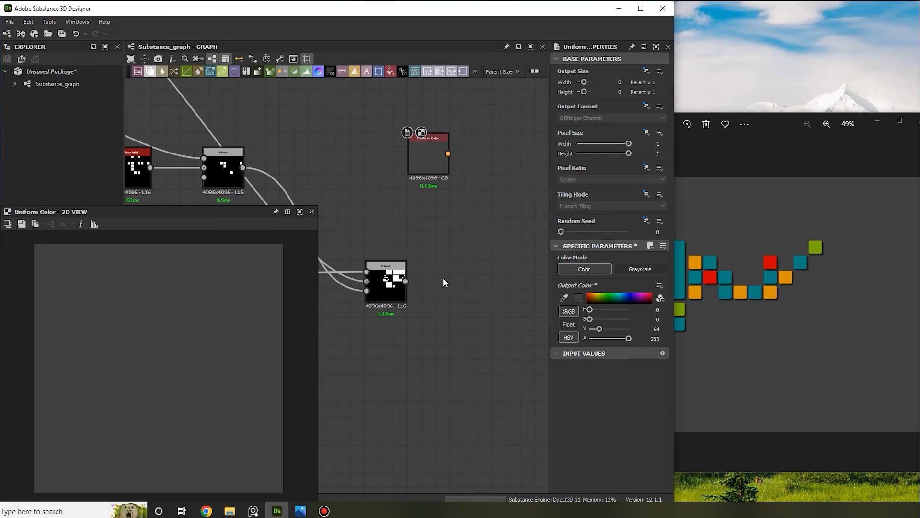
key("ctrl+v")
left_click(735, 288)
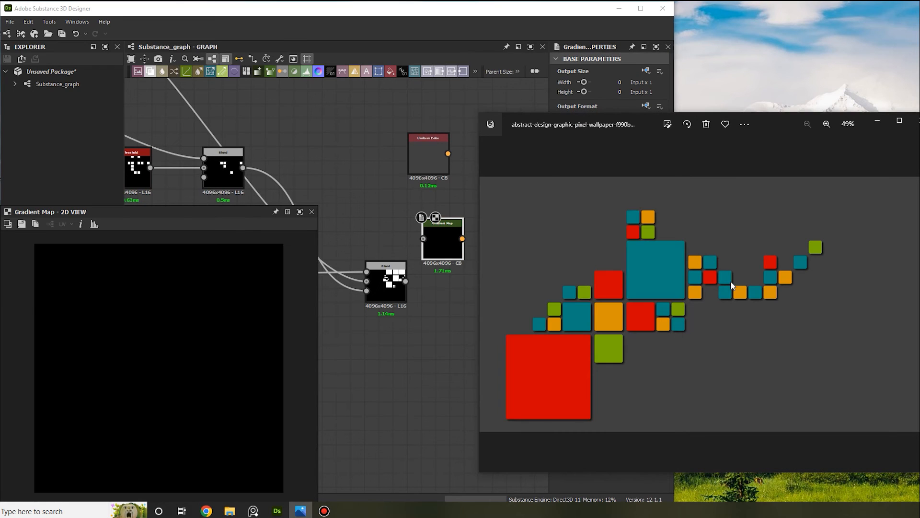
left_click(462, 285)
left_click_drag(450, 251, 495, 294)
scroll(442, 292, "up", 2)
left_click_drag(389, 277, 476, 277)
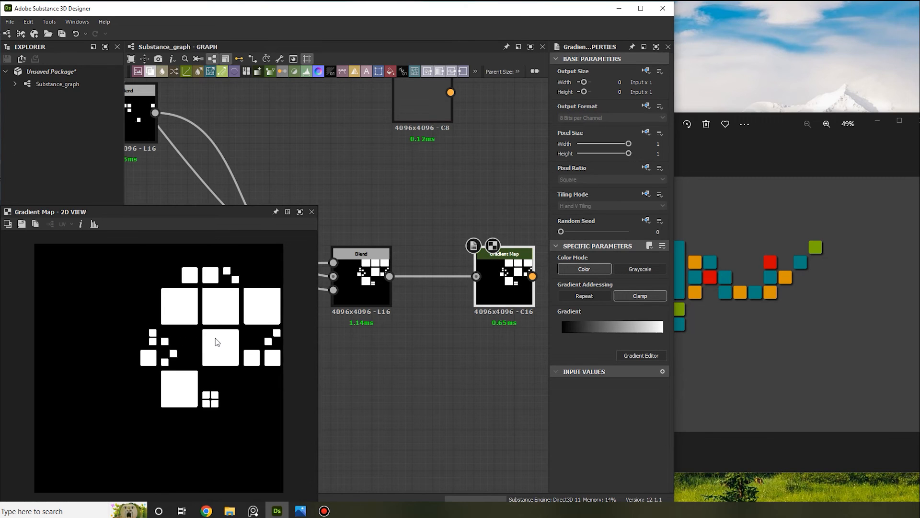
Widen the Substance 3D Designer window, move the Gradient Map aside, and add a Flood Fill node fed by the final Blend.
scroll(217, 342, "up", 2)
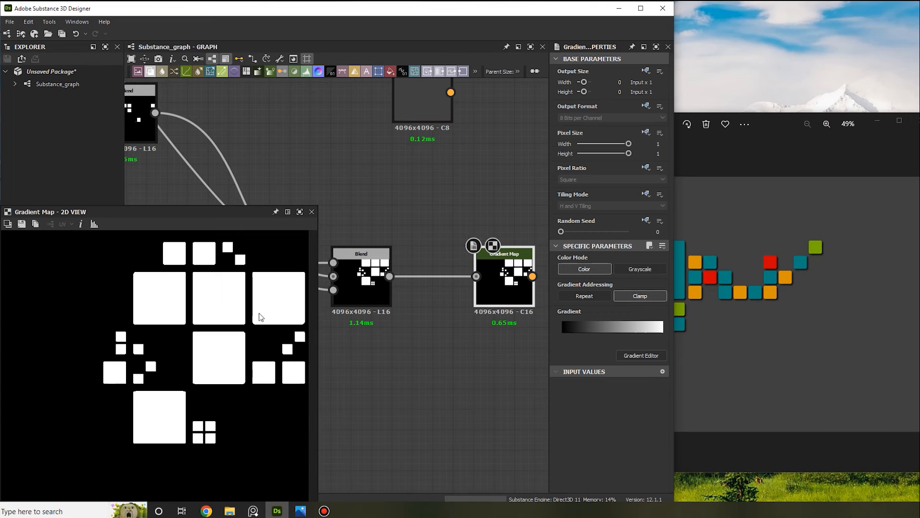
scroll(259, 319, "down", 2)
scroll(461, 236, "down", 4)
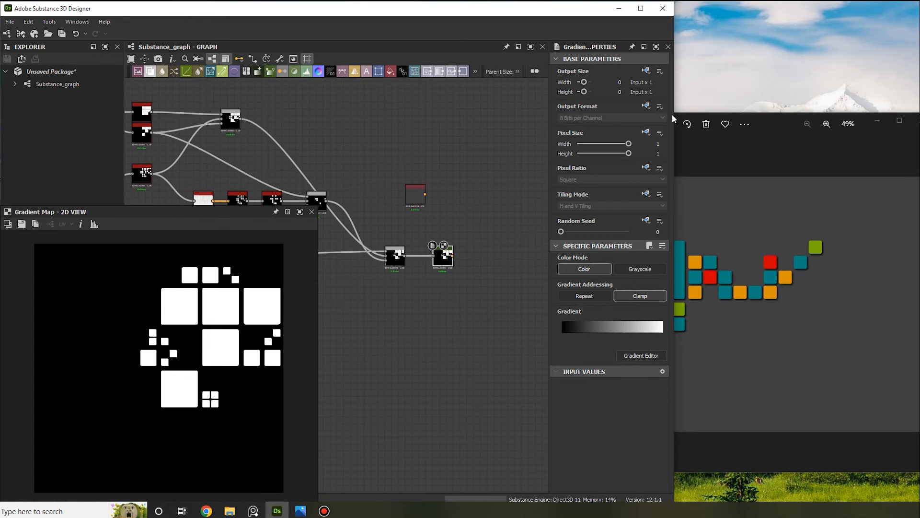
left_click_drag(676, 97, 896, 97)
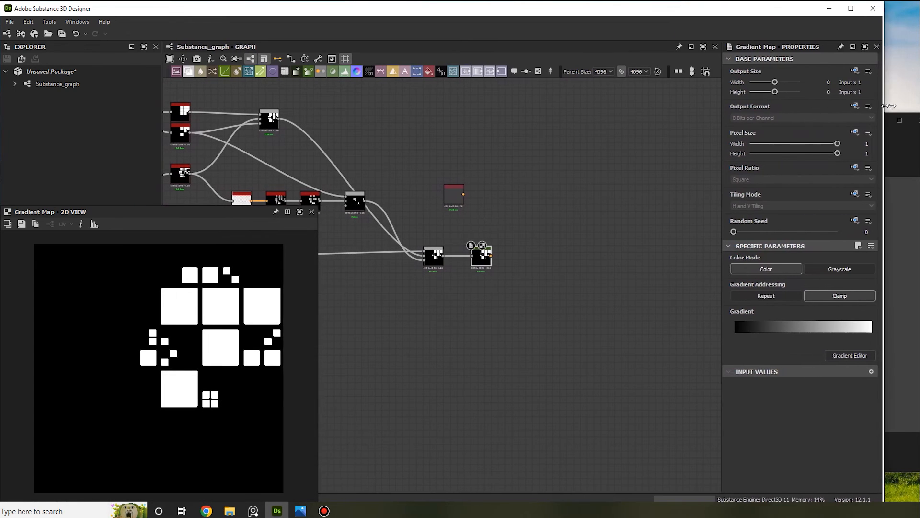
scroll(479, 245, "up", 3)
left_click_drag(481, 249, 583, 334)
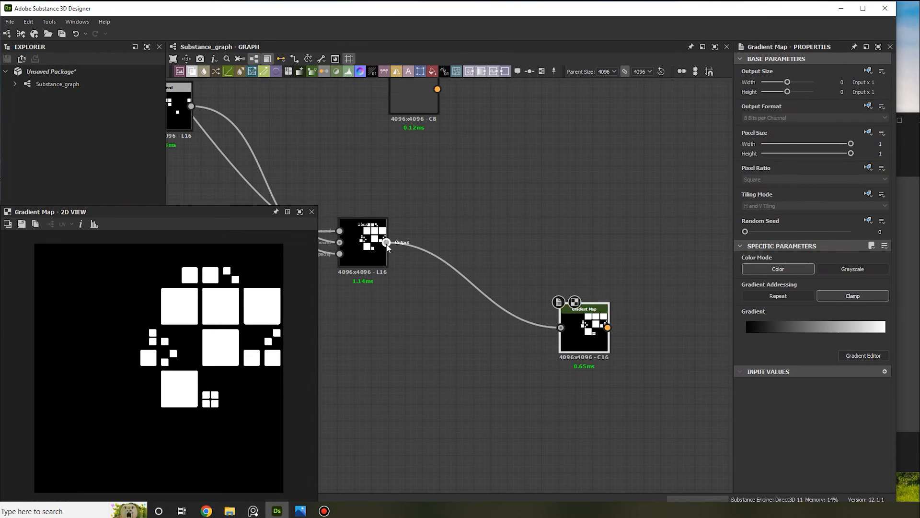
key("space")
type("floo")
key("Return")
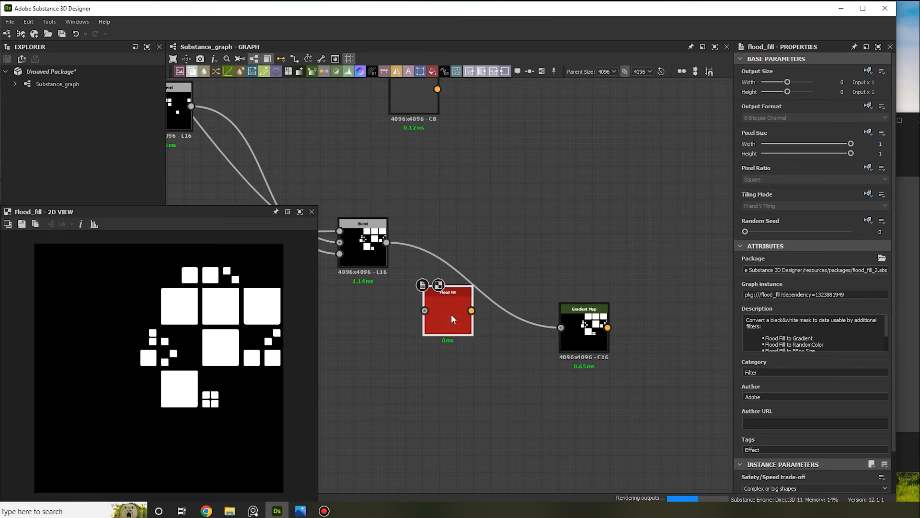
left_click_drag(386, 243, 425, 310)
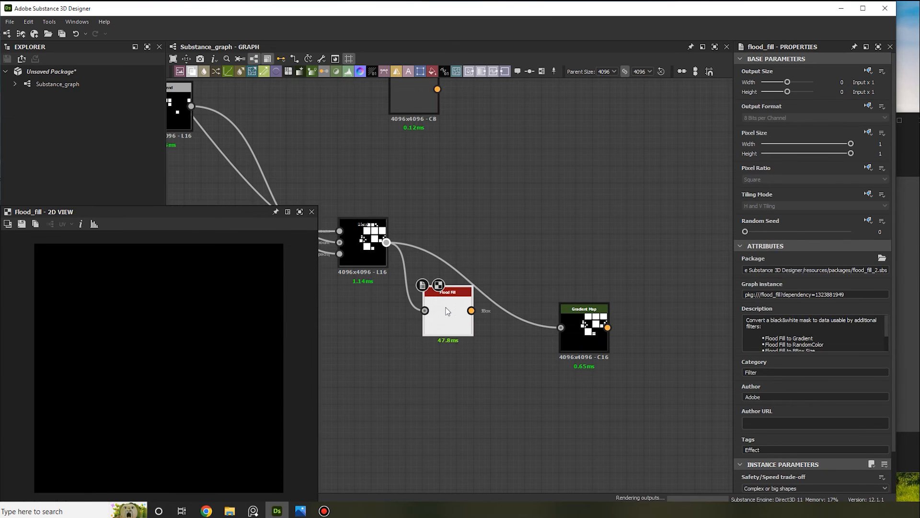
Line the Gradient Map up with the final Blend, add a Flood Fill to Random Grayscale node after the Flood Fill, and inspect its output.
left_click_drag(575, 336, 626, 250)
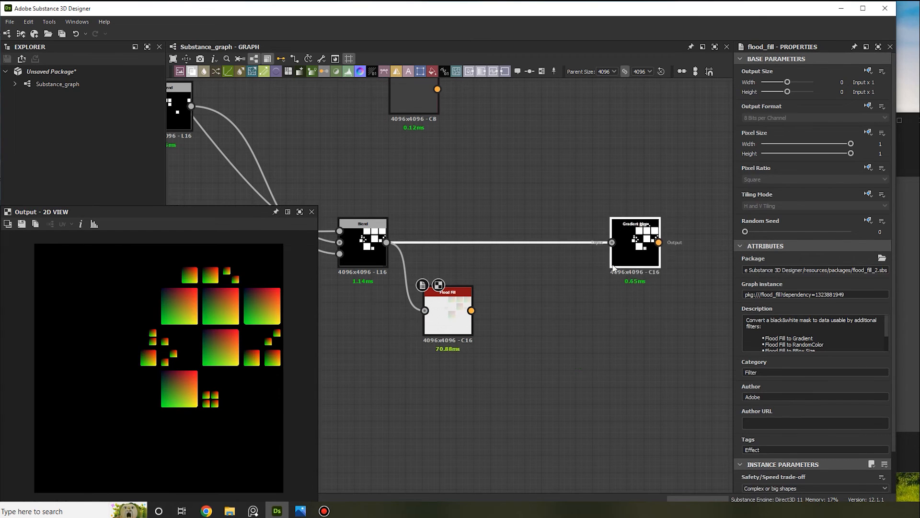
left_click_drag(527, 312, 527, 312)
type("floo")
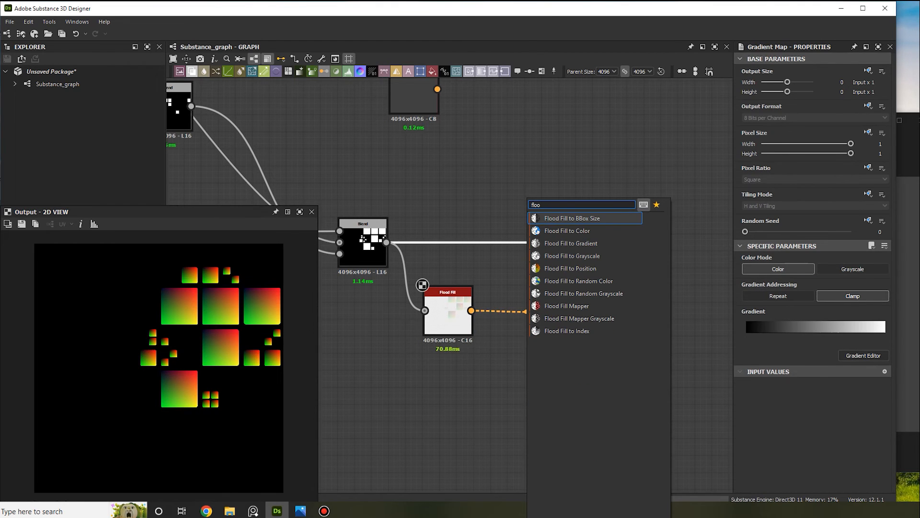
left_click(628, 293)
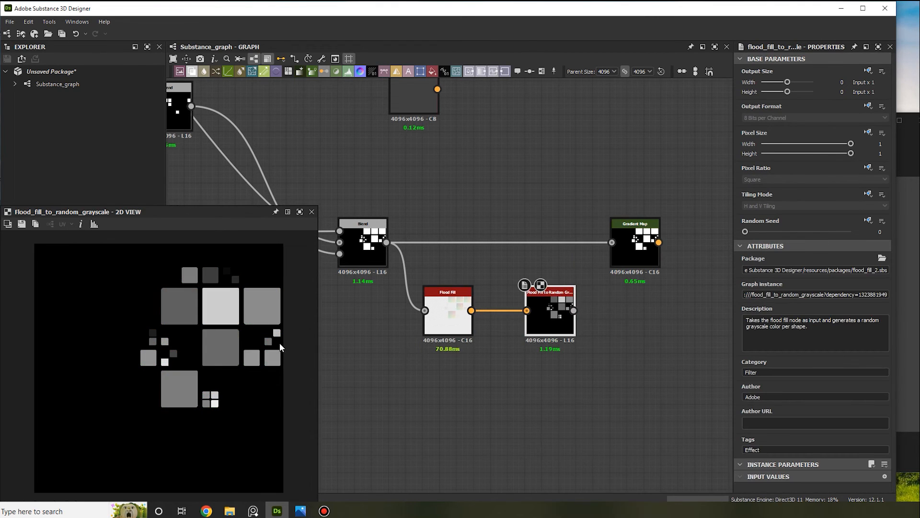
scroll(220, 355, "up", 2)
scroll(217, 329, "down", 2)
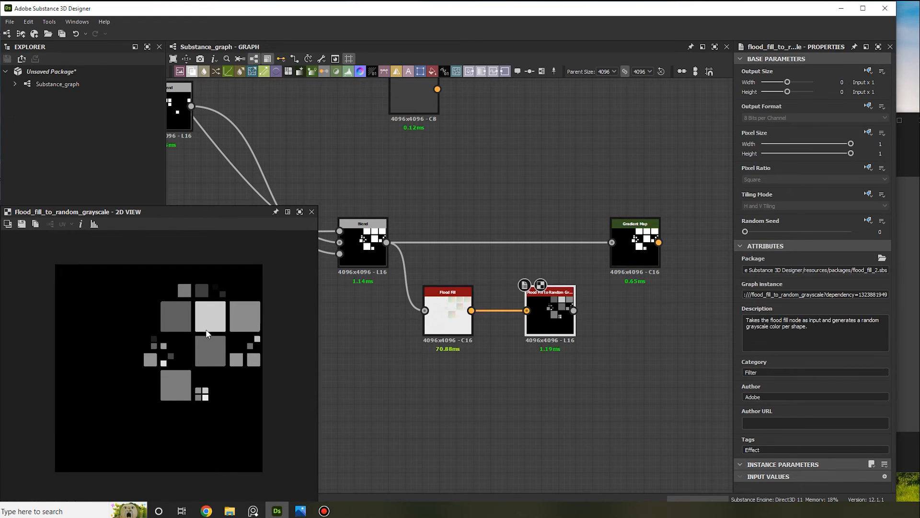
scroll(597, 316, "up", 1)
Feed the Gradient Map from the Flood Fill to Random Grayscale output instead of the Blend and place it next to that node.
middle_click_drag(614, 294, 552, 321)
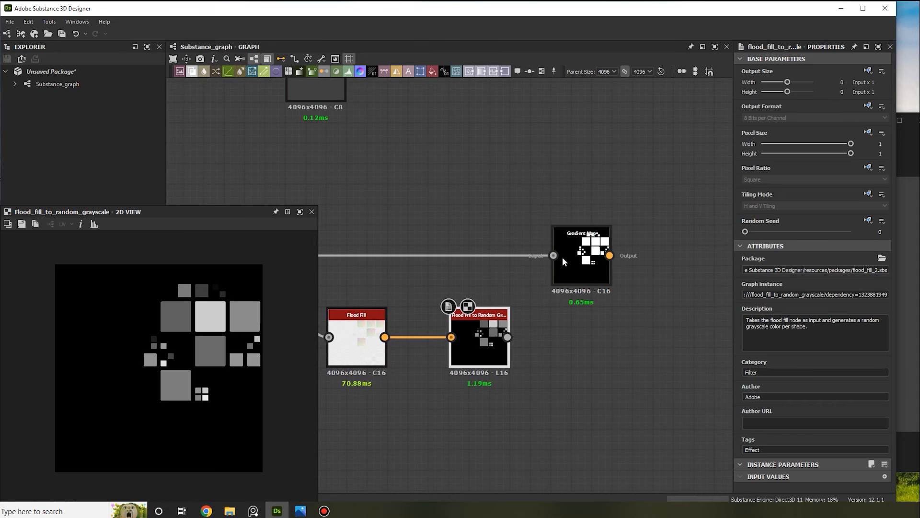
left_click_drag(553, 256, 507, 337)
left_click_drag(579, 278, 609, 361)
Narrow the Substance 3D Designer window and fit a narrower reference wallpaper window beside it.
left_click_drag(897, 181, 683, 182)
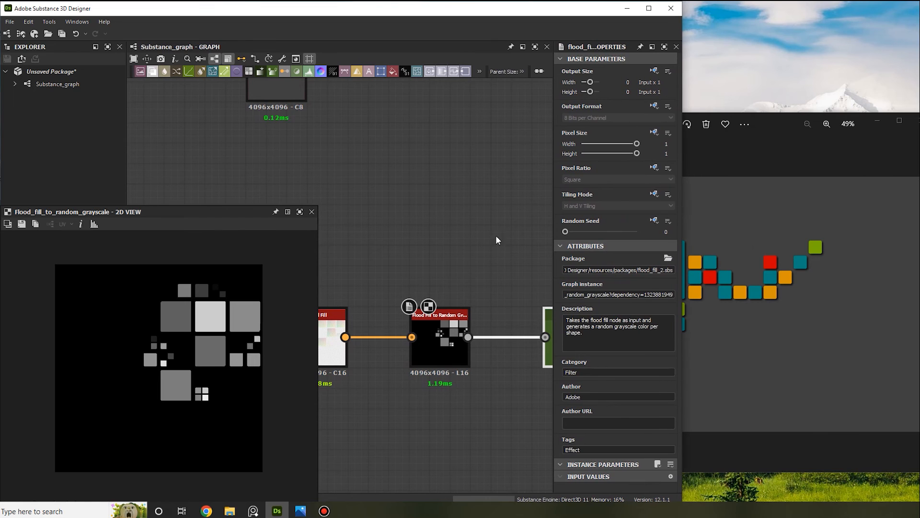
left_click(756, 147)
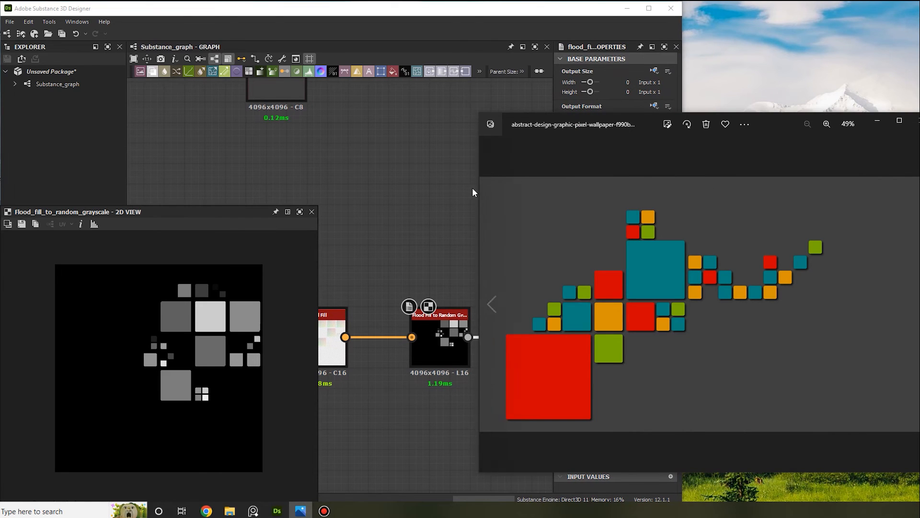
left_click_drag(475, 192, 584, 198)
left_click(467, 202)
Open the Gradient Map's Gradient Editor and pick a gradient across the red, orange, teal and green squares of the reference wallpaper.
middle_click_drag(547, 297, 401, 243)
left_click(407, 252)
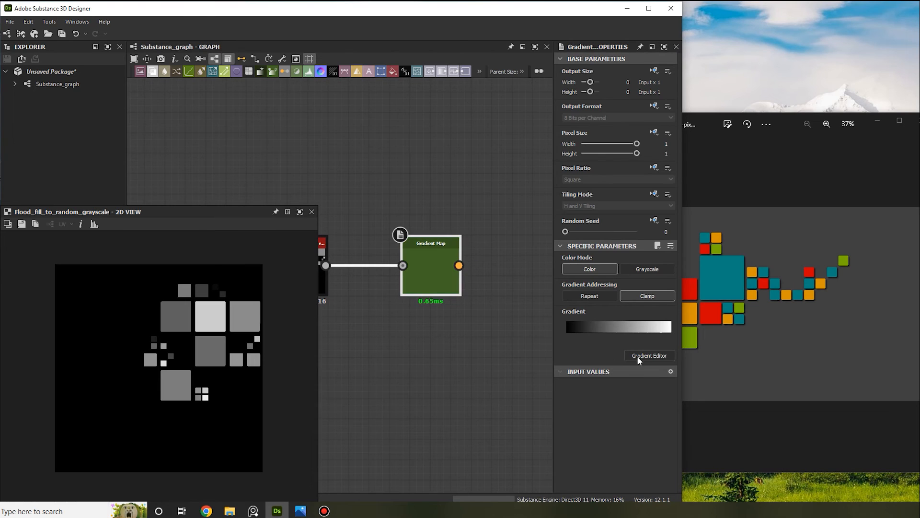
left_click(637, 356)
left_click(491, 432)
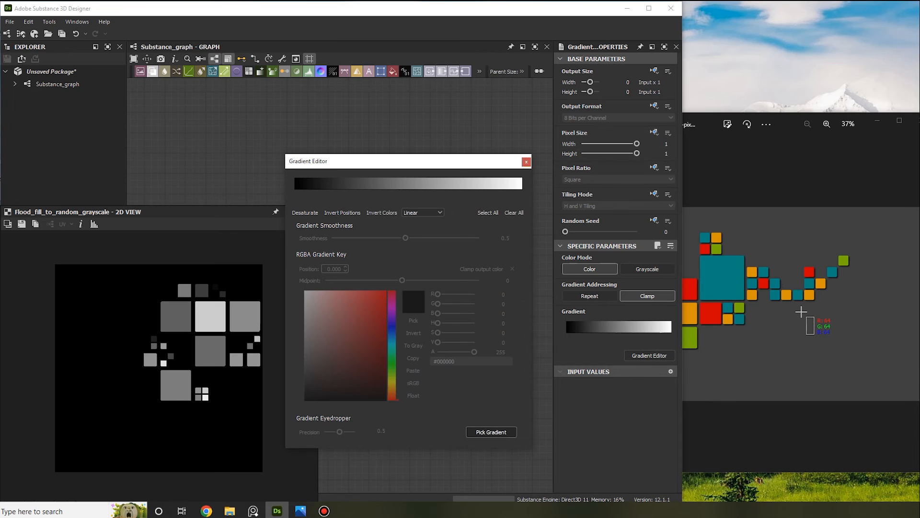
mouse_move(705, 315)
left_mouse_down()
mouse_move(731, 320)
mouse_move(741, 305)
left_mouse_up()
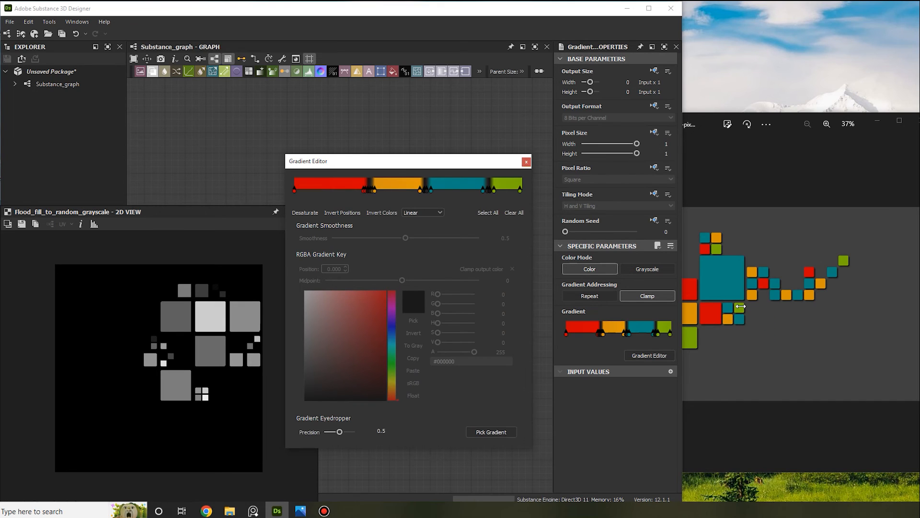
Widen the Substance 3D Designer window over the reference image and move the Gradient Editor clear of the Gradient Map node.
left_click_drag(683, 31, 919, 33)
left_click(501, 166)
left_click_drag(501, 168, 749, 175)
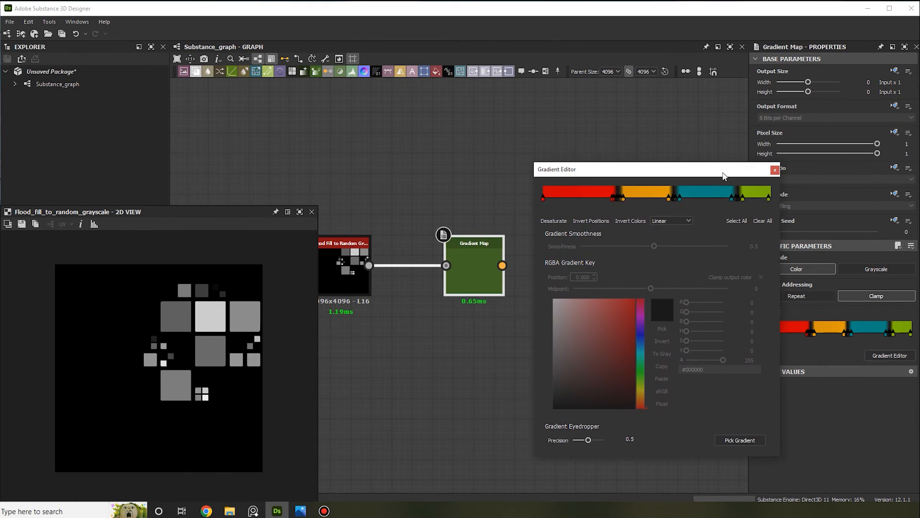
Delete the dark gradient keys between the red and orange bands and bring the bands' edge keys together.
left_click(616, 199)
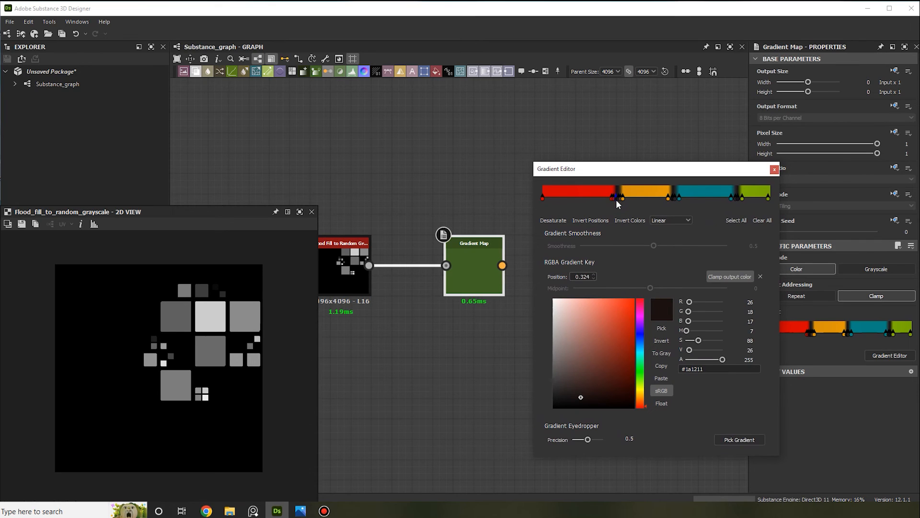
key("Delete")
left_click(619, 200)
key("Delete")
left_click(620, 199)
key("Delete")
left_click(612, 199)
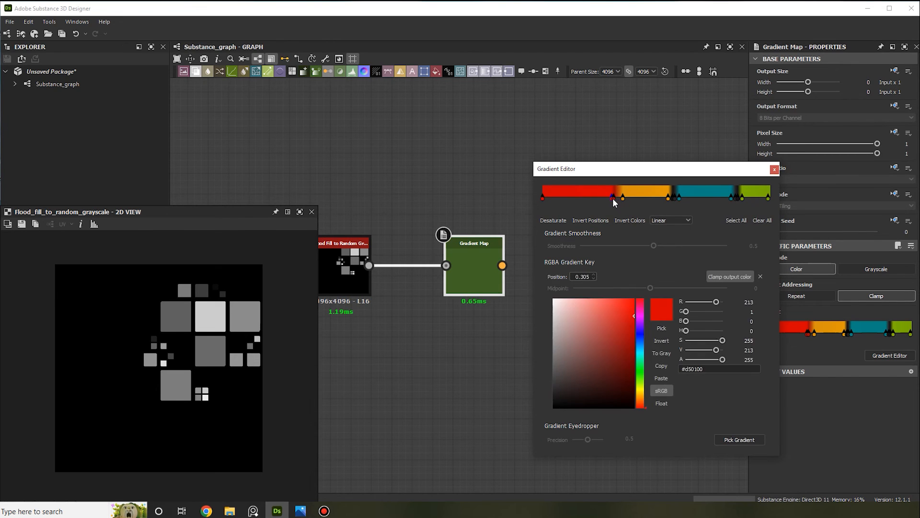
key("Delete")
left_click(614, 198)
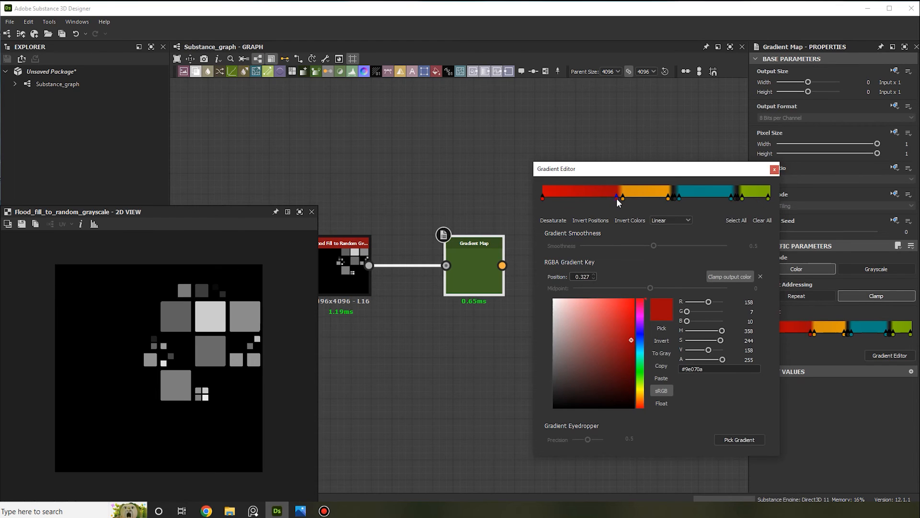
left_click(621, 197)
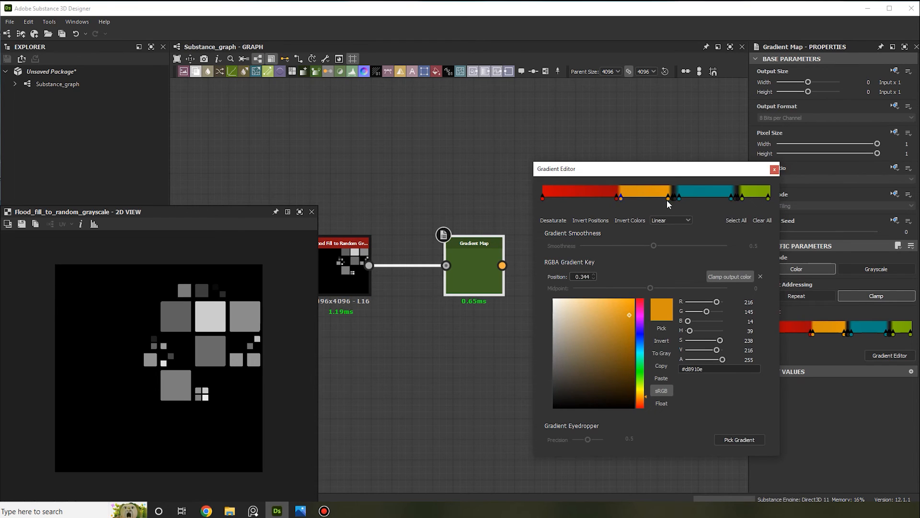
Extend the orange band up to the teal one and delete the dark gradient keys between them.
left_click_drag(616, 199, 674, 198)
left_click(674, 200)
key("Delete")
left_click(674, 197)
key("Delete")
left_click(678, 198)
Delete the dark gradient key between the teal and green bands and move the green band's first key to position 0.842.
left_click(736, 197)
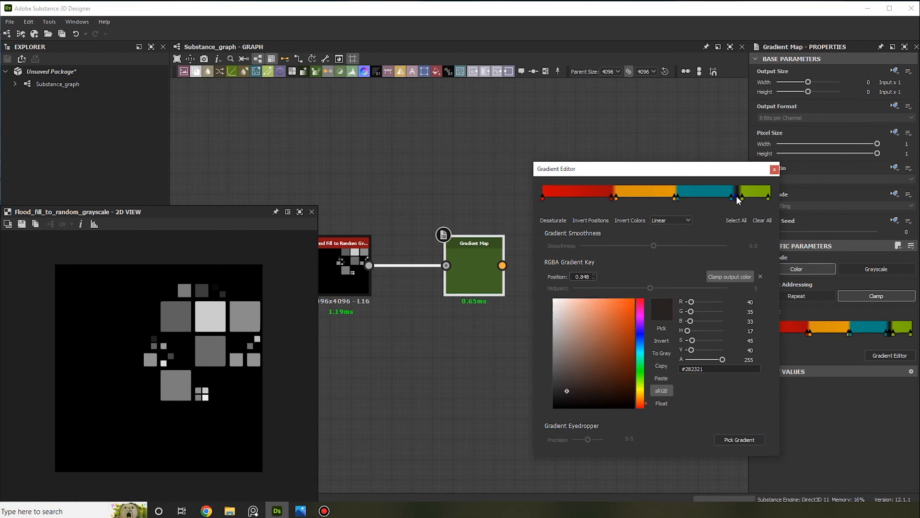
key("Delete")
left_click_drag(742, 197, 735, 199)
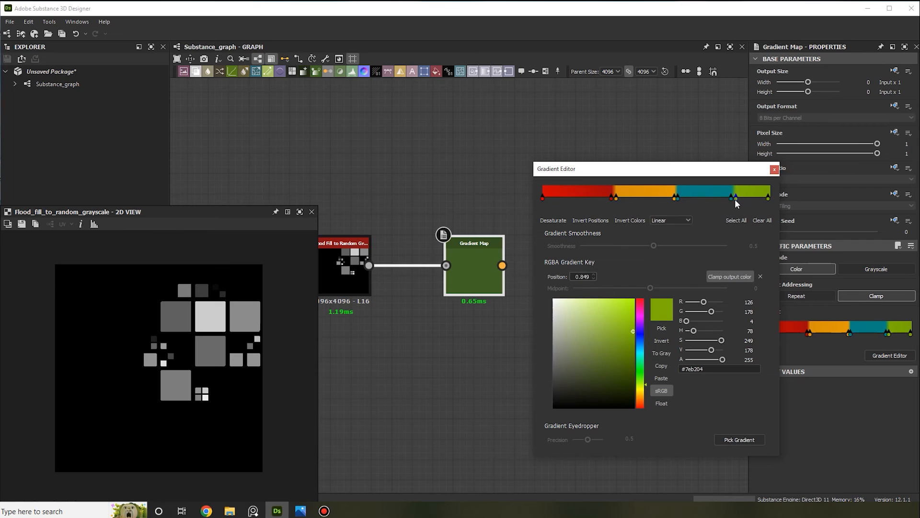
Preview the Gradient Map's coloured squares in the 2D view and close the Gradient Editor.
double_click(468, 266)
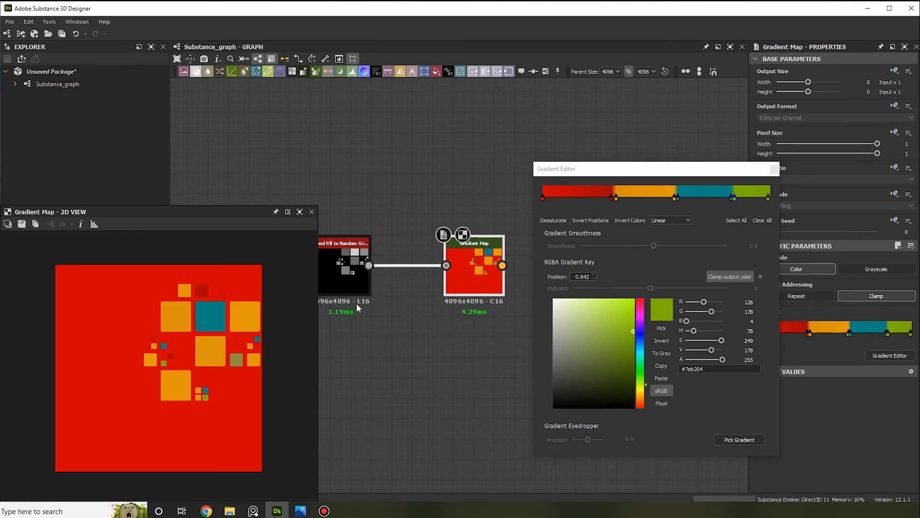
scroll(214, 309, "up", 3)
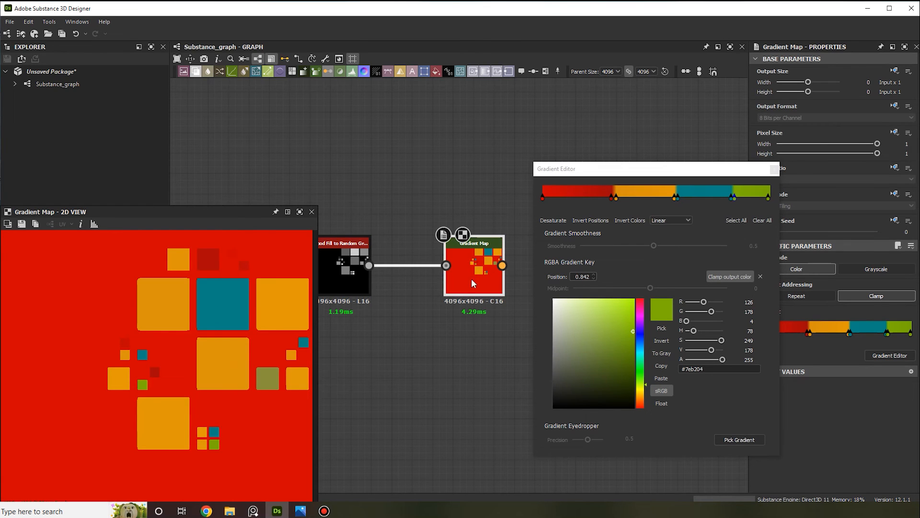
left_click(774, 168)
Arrange the Flood Fill, Flood Fill to Random Grayscale and Gradient Map in one row after the final Blend, with the Uniform Color above.
scroll(416, 228, "down", 5)
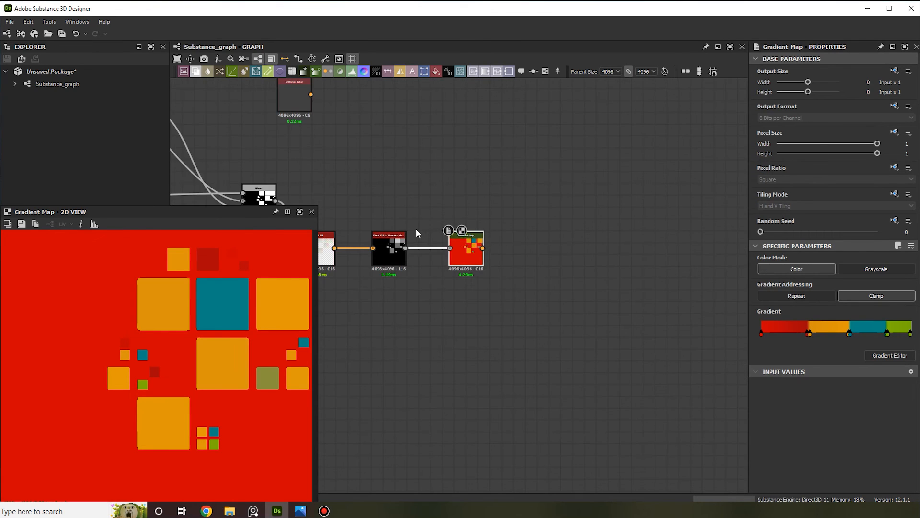
scroll(464, 168, "up", 3)
left_click_drag(450, 126, 579, 174)
left_click_drag(657, 336, 483, 230)
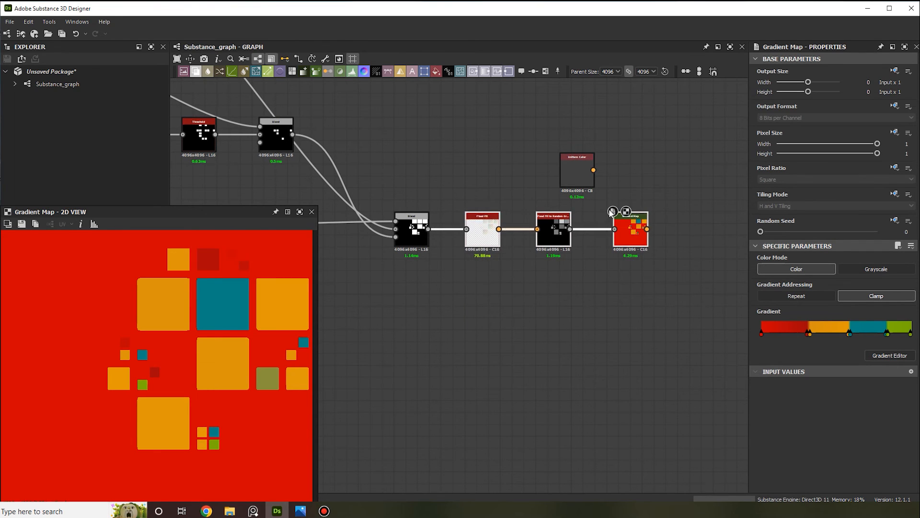
Place the Uniform Color above the Gradient Map and add a Blend node with the Uniform Color as foreground and the Gradient Map as background.
middle_click_drag(638, 189, 575, 213)
scroll(575, 213, "up", 3)
left_click_drag(474, 198, 577, 159)
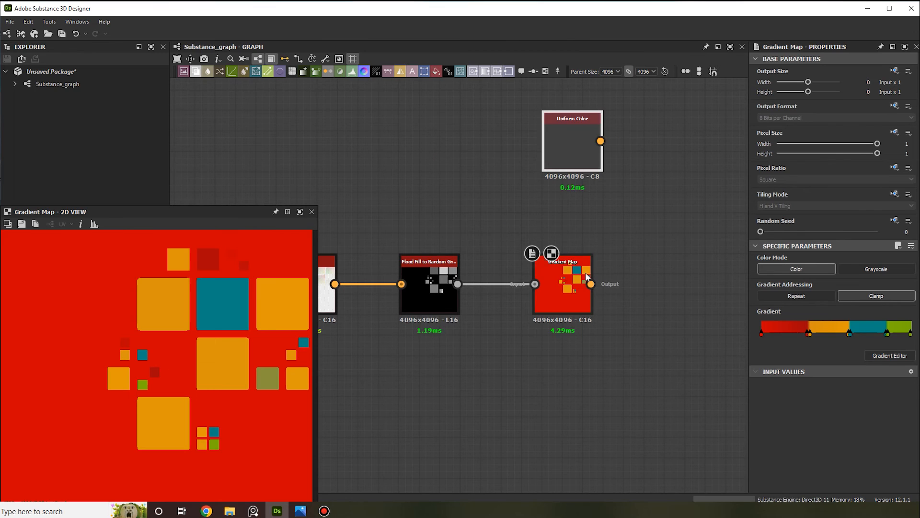
left_click_drag(591, 284, 600, 141)
left_click(736, 224)
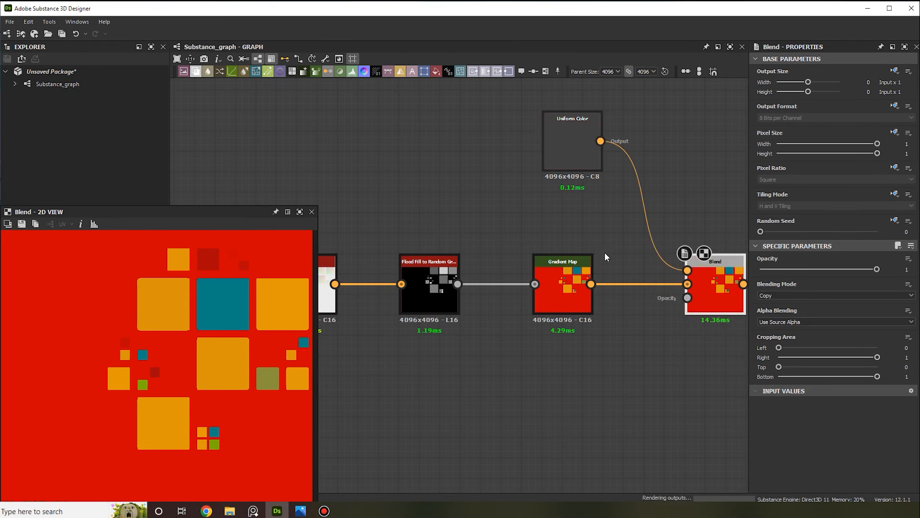
scroll(637, 247, "down", 2)
middle_click_drag(689, 276, 669, 228)
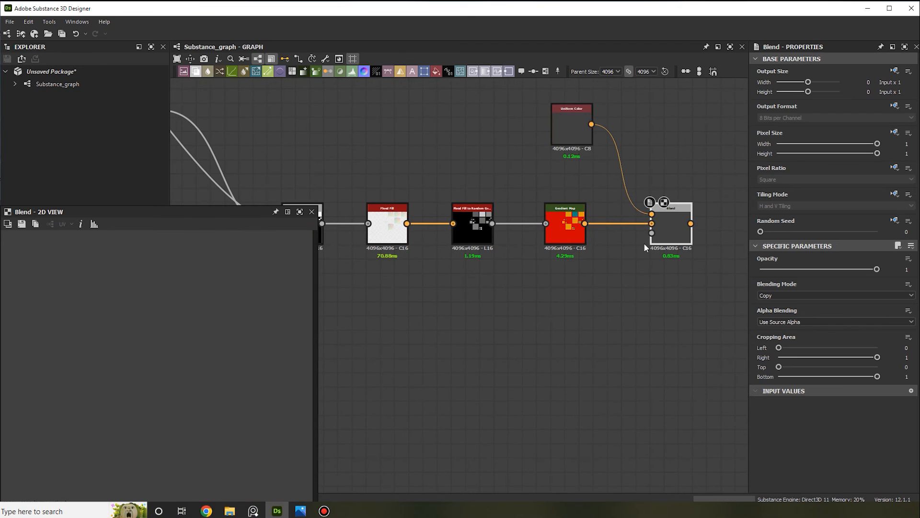
scroll(598, 238, "up", 2)
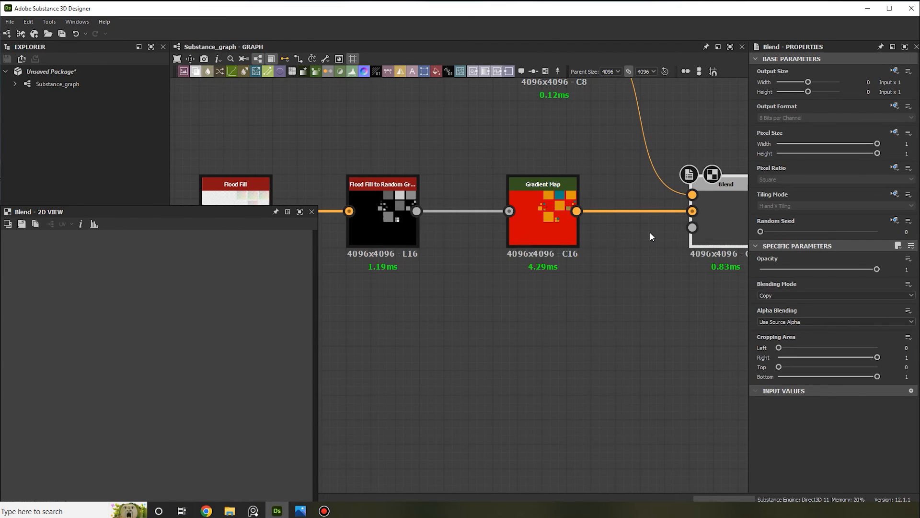
Connect the white squares mask from the Blend before the Flood Fill to the new Blend's opacity input and preview the result.
scroll(646, 231, "down", 3)
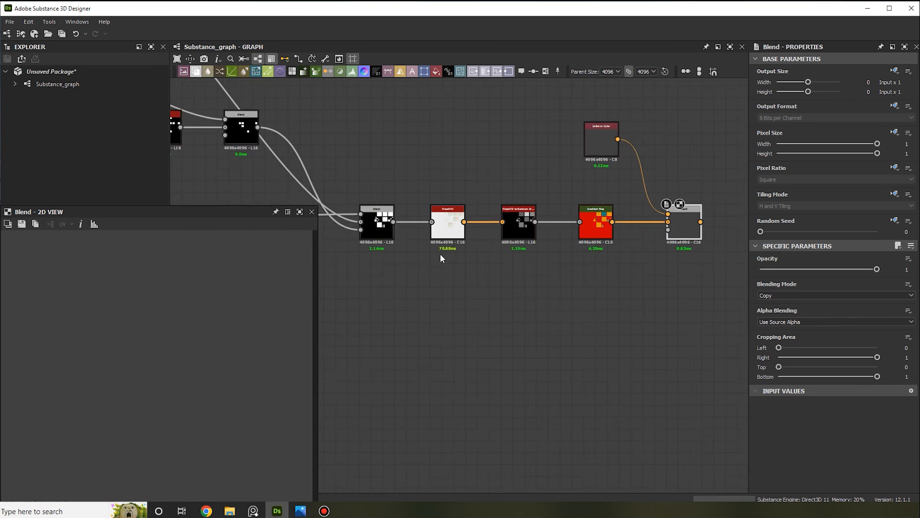
scroll(440, 254, "up", 1)
left_click_drag(383, 215, 713, 225)
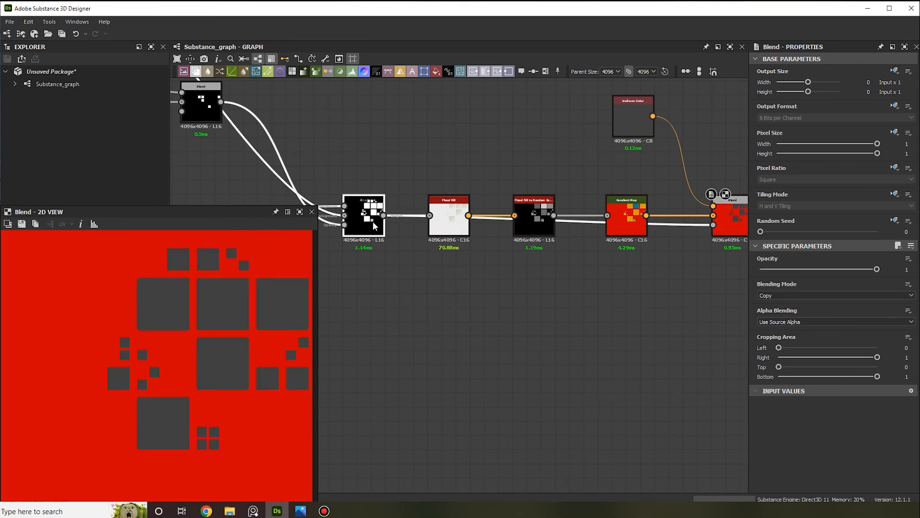
double_click(371, 220)
scroll(230, 340, "up", 2)
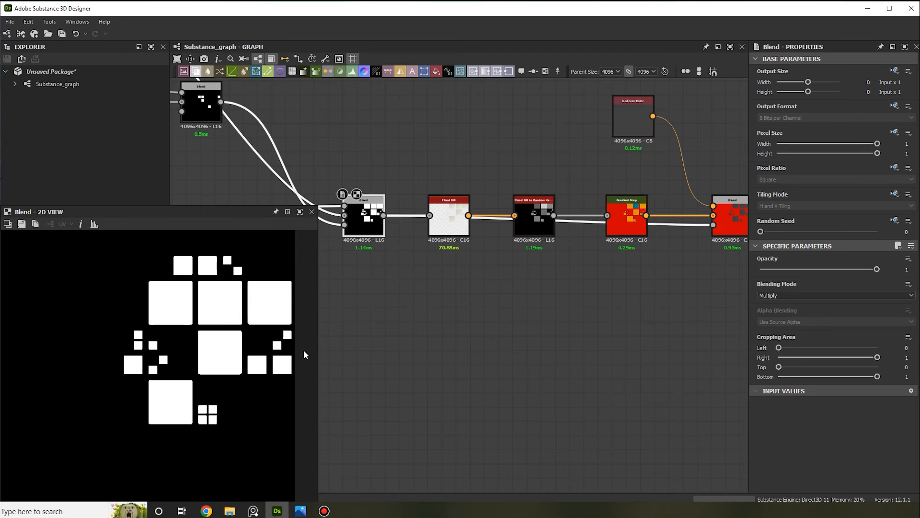
middle_click_drag(650, 233, 531, 249)
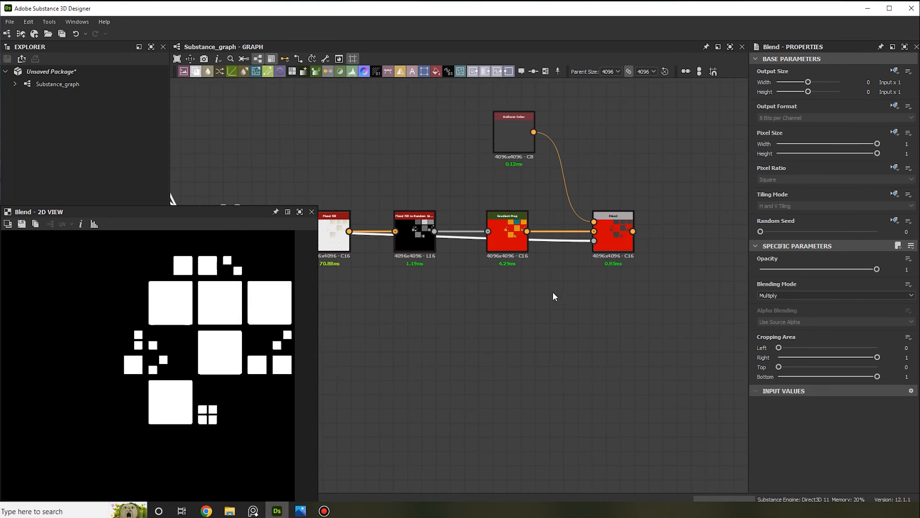
double_click(614, 261)
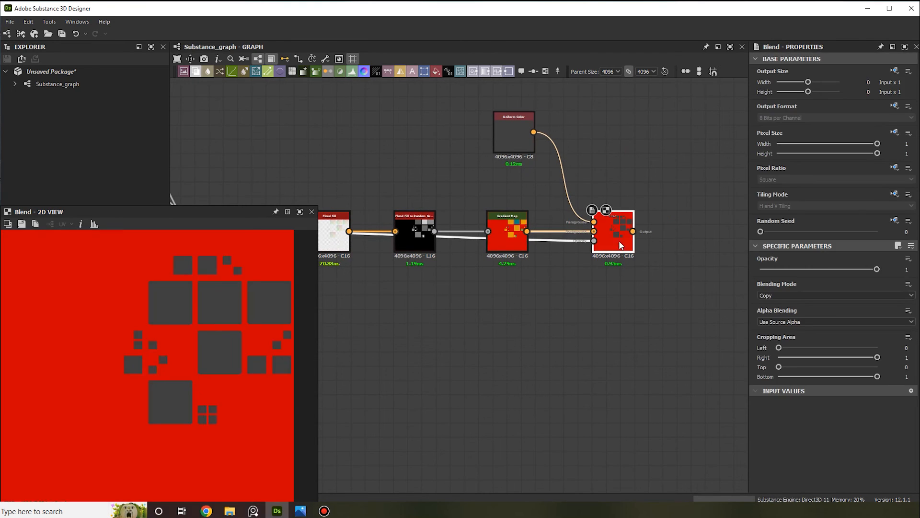
Space the new Blend away from the Gradient Map and swap its foreground and background inputs, fitting the preview in the 2D view.
left_click_drag(614, 240, 654, 238)
scroll(565, 280, "up", 1)
scroll(565, 276, "down", 4)
scroll(580, 259, "up", 6)
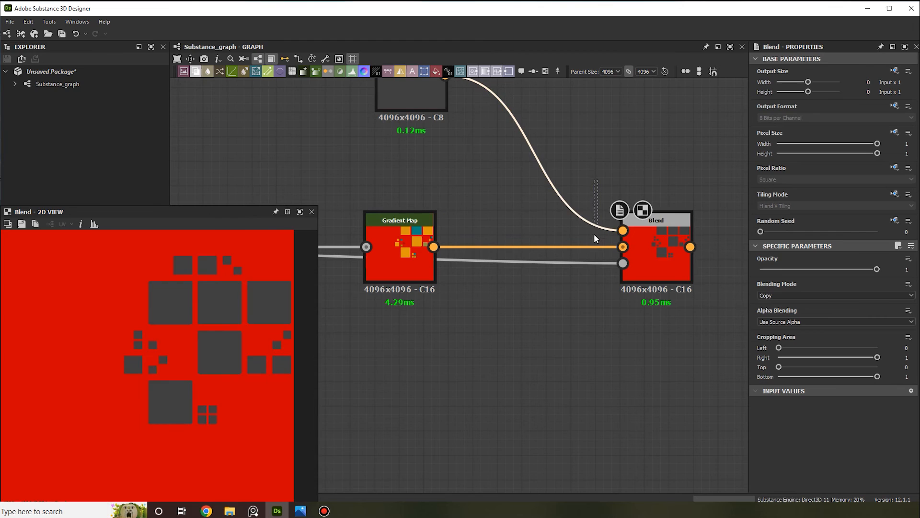
key("x")
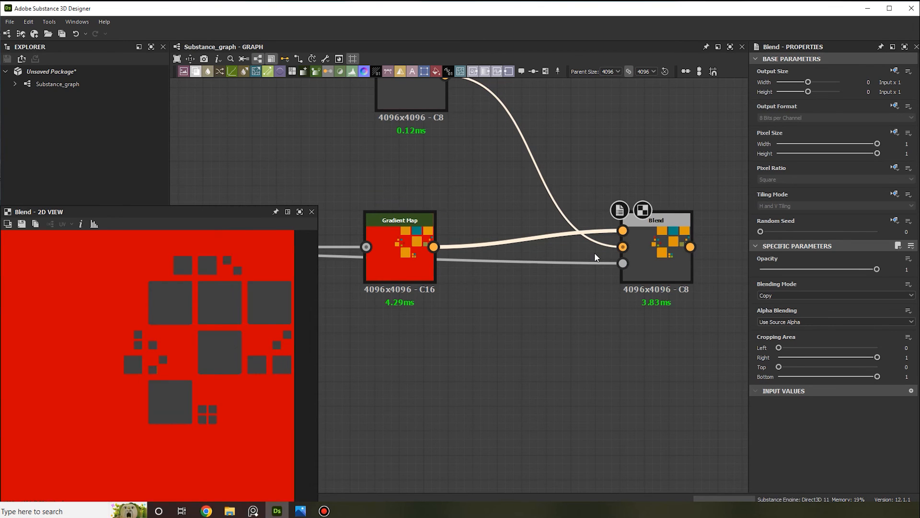
key("f")
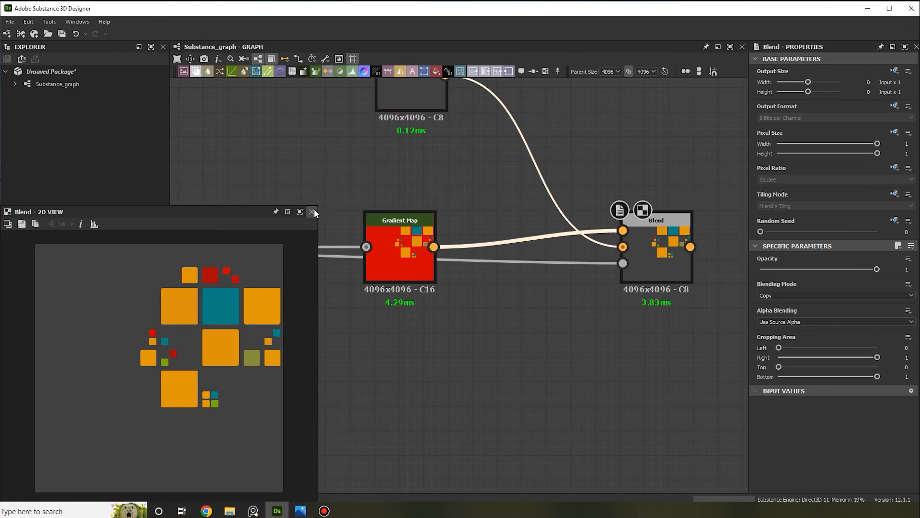
Enlarge the 2D view and compare the coloured squares with the shadowed squares in the reference wallpaper.
left_click_drag(318, 206, 362, 130)
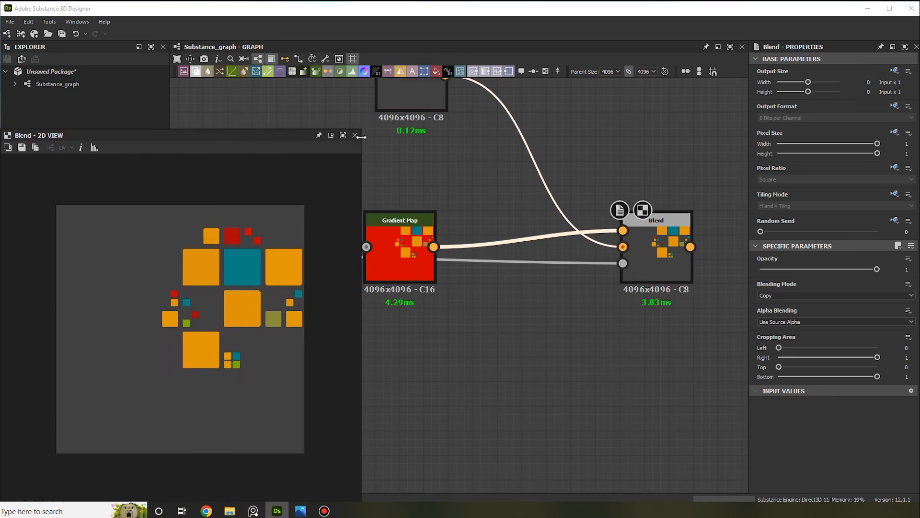
scroll(261, 297, "up", 5)
scroll(267, 280, "down", 3)
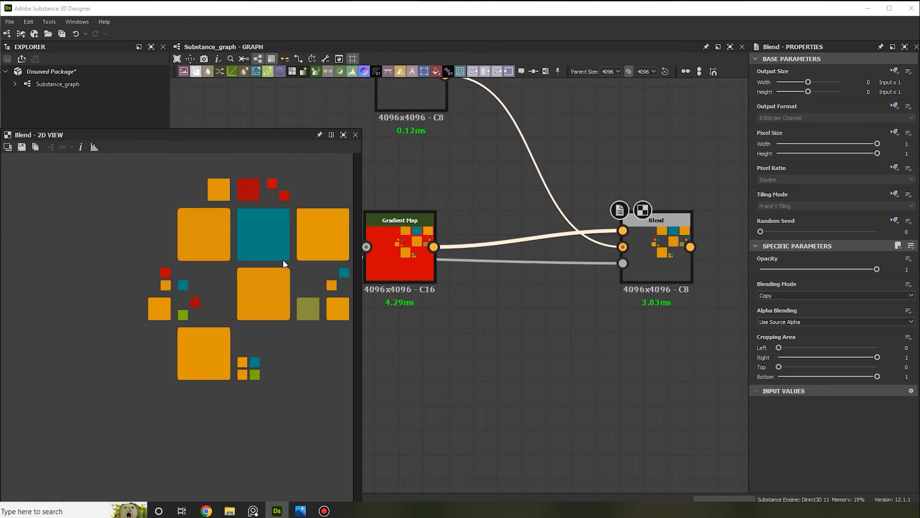
key("f")
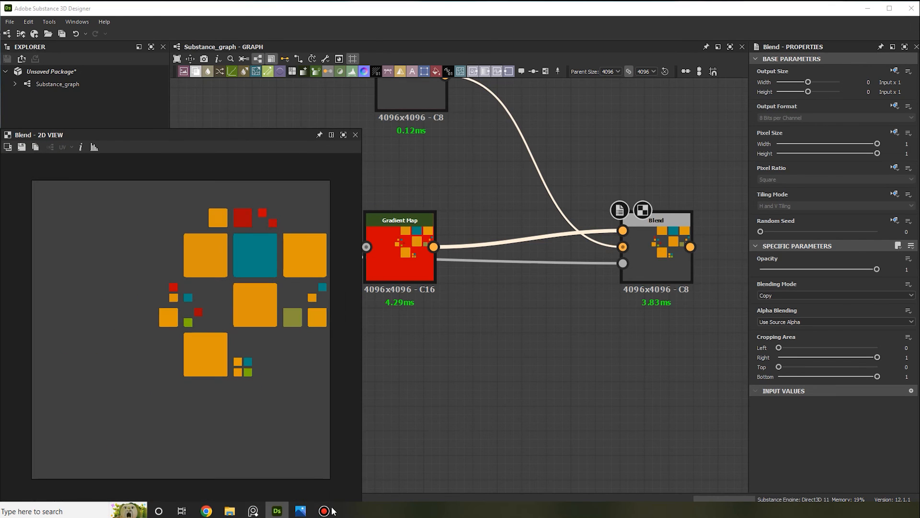
left_click(300, 510)
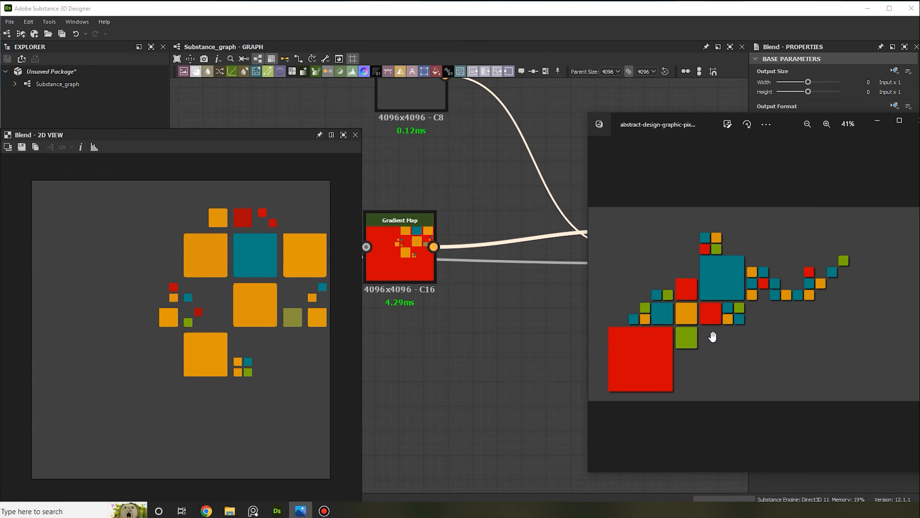
scroll(713, 336, "up", 5)
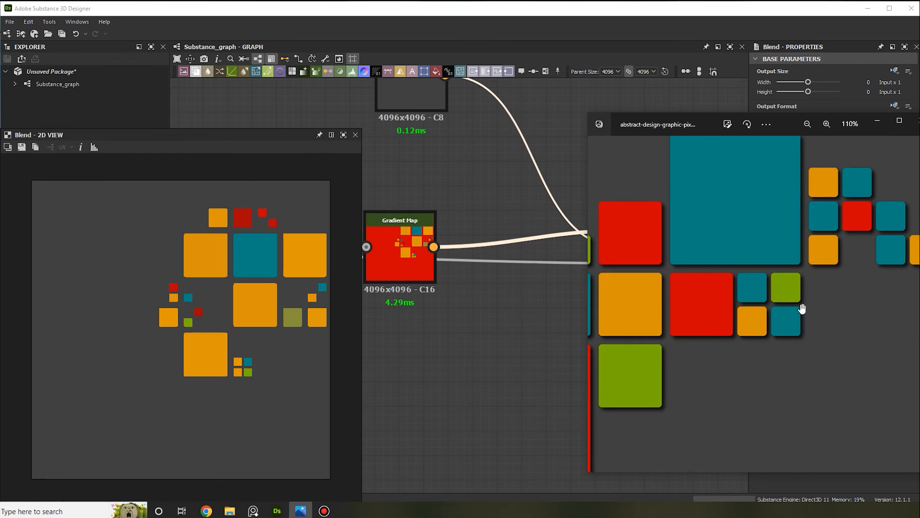
left_click(879, 123)
Add a Shadows node fed by the white squares mask Blend and preview it in the 2D view.
scroll(660, 194, "down", 4)
middle_click_drag(484, 158, 397, 155)
scroll(585, 212, "up", 2)
middle_click_drag(526, 211, 669, 187)
middle_click_drag(460, 206, 534, 206)
scroll(455, 201, "up", 3)
double_click(444, 179)
scroll(245, 335, "up", 1)
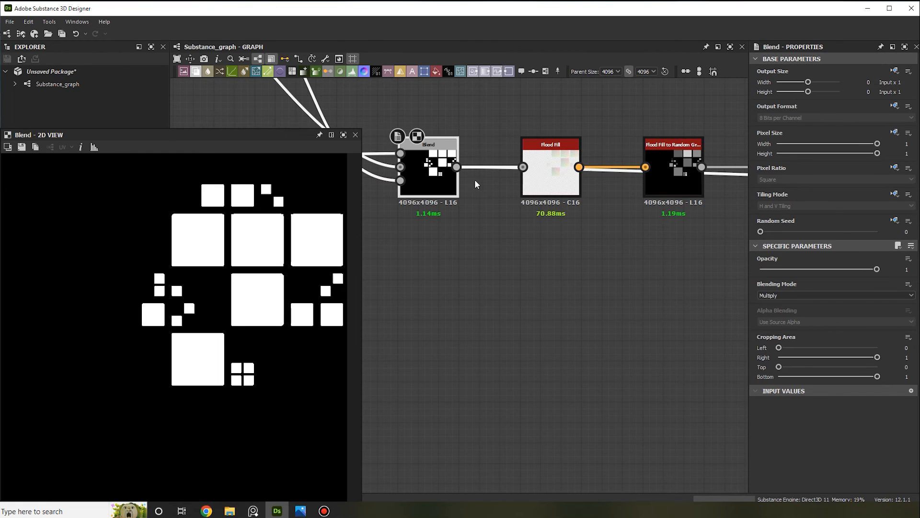
left_click_drag(457, 167, 474, 335)
type("shad")
left_click(526, 219)
double_click(517, 330)
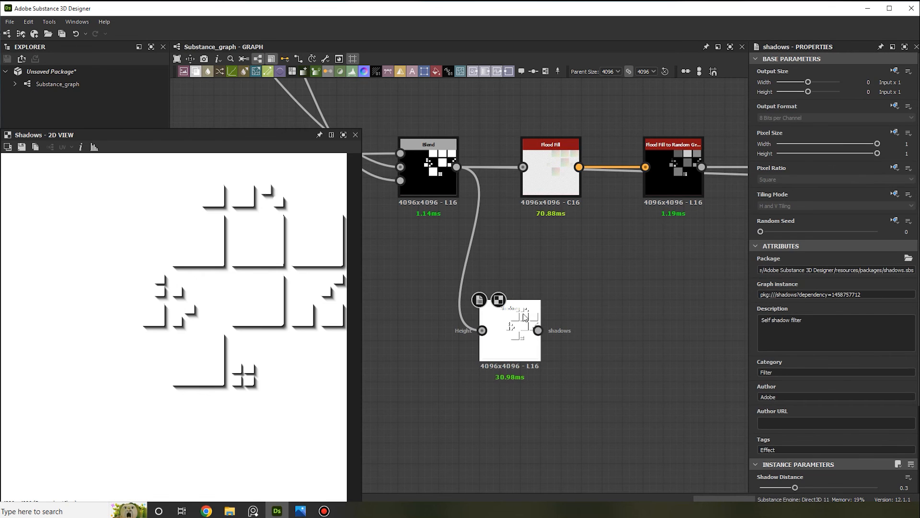
Move the Shadows node below the colour Blend and add a dot node on its incoming link near the mask Blend.
scroll(528, 292, "down", 5)
left_click_drag(529, 321, 646, 323)
middle_click_drag(710, 252, 576, 205)
scroll(519, 262, "up", 3)
left_click_drag(507, 286, 590, 226)
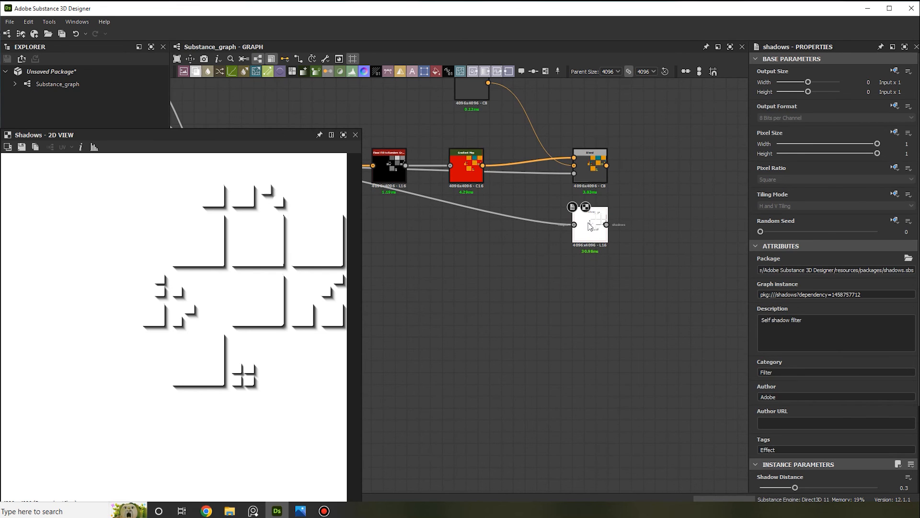
middle_click_drag(533, 207, 644, 191)
left_click_drag(581, 192, 398, 212, "alt")
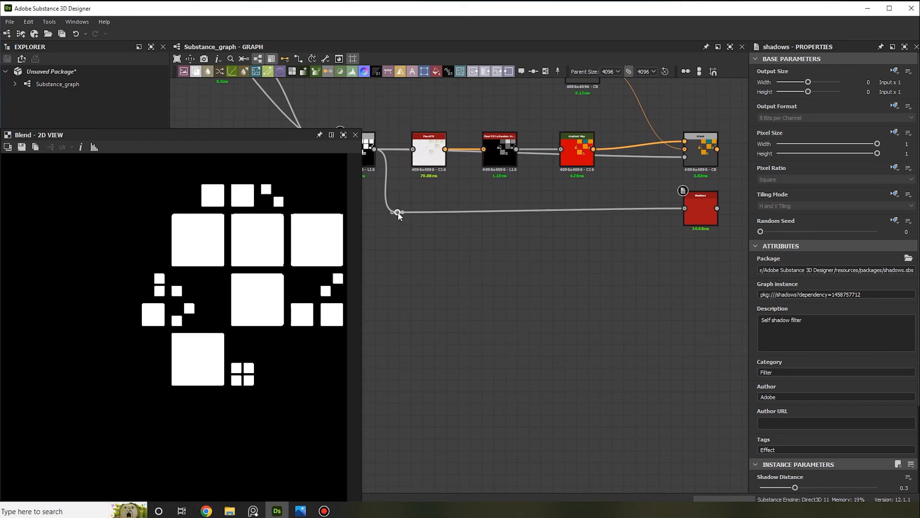
Raise the Flood Fill, Flood Fill to Random Grayscale and Gradient Map above the mask link, with the Uniform Color beneath the Gradient Map.
scroll(572, 185, "down", 2)
middle_click_drag(558, 184, 580, 215)
scroll(580, 215, "up", 2)
left_click_drag(458, 182, 457, 111)
left_click_drag(530, 177, 530, 105)
left_click_drag(608, 183, 613, 116)
middle_click_drag(617, 94, 583, 145)
left_click_drag(583, 145, 566, 224)
left_click_drag(700, 235, 707, 223)
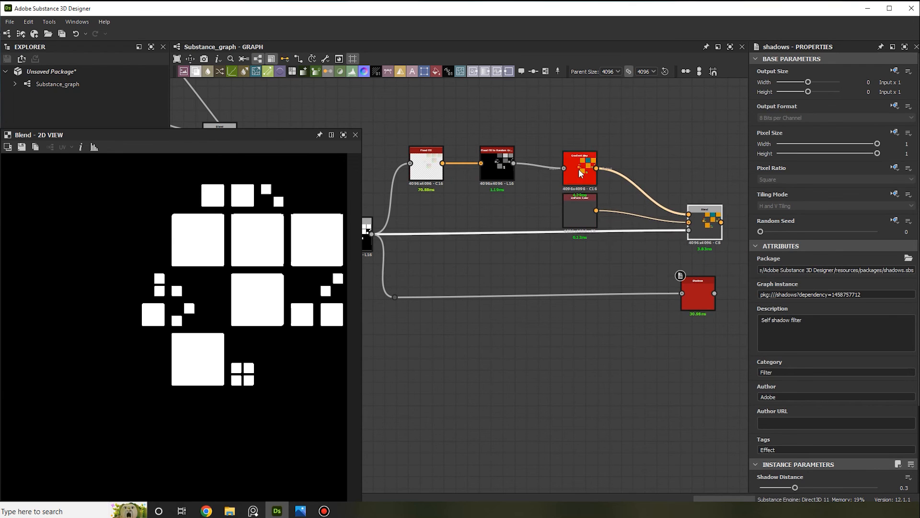
left_click_drag(579, 169, 591, 164)
Add another Blend node with the colour Blend as its background and space it out along the row.
middle_click_drag(695, 240, 541, 217)
scroll(560, 225, "up", 3)
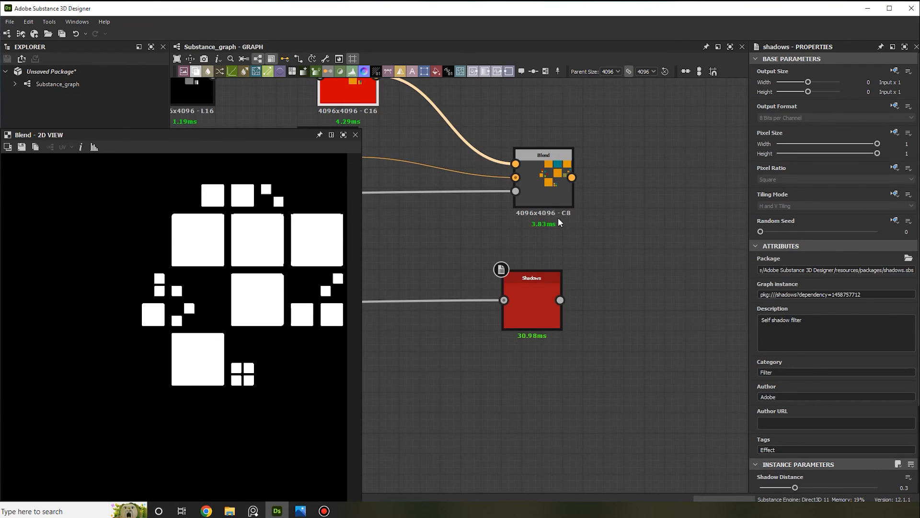
left_click(552, 204)
key("space")
type("ble")
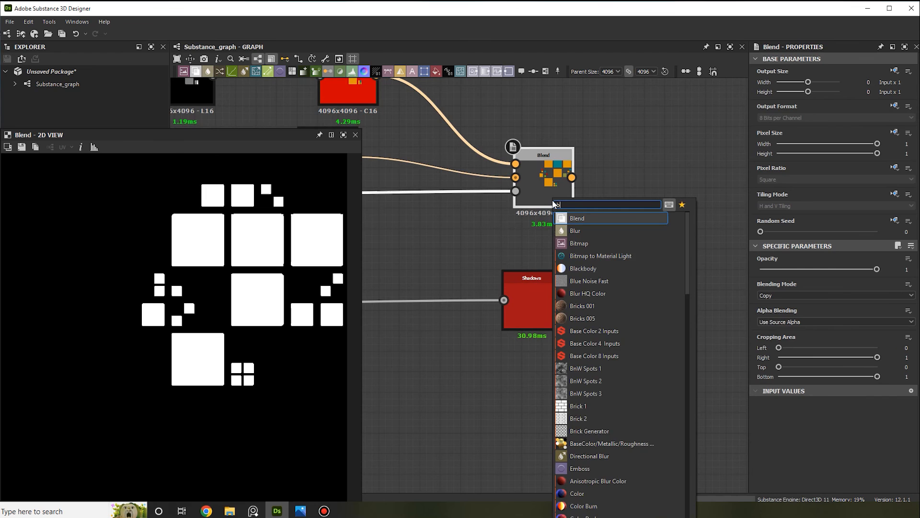
key("Return")
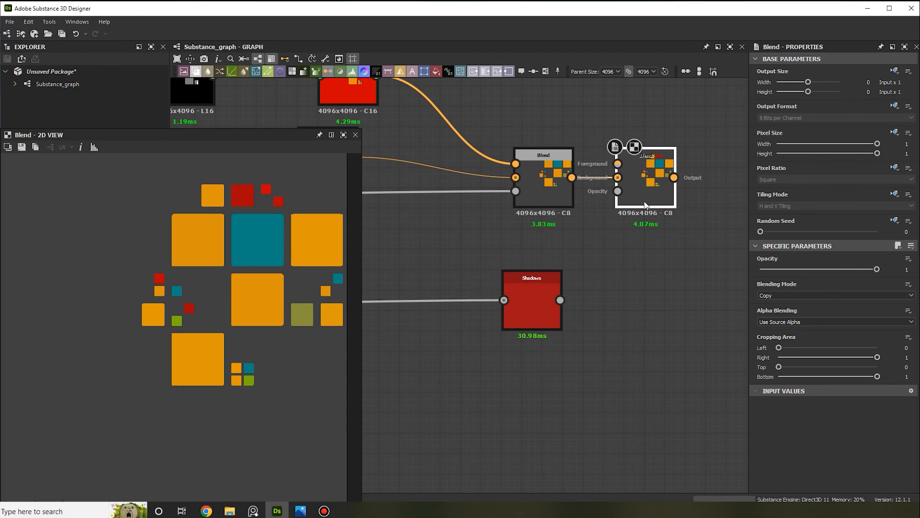
left_click_drag(656, 210, 704, 209)
Add a Gradient Map after the Shadows node and connect its output to the last Blend's foreground.
middle_click_drag(537, 286, 497, 274)
left_click(498, 276)
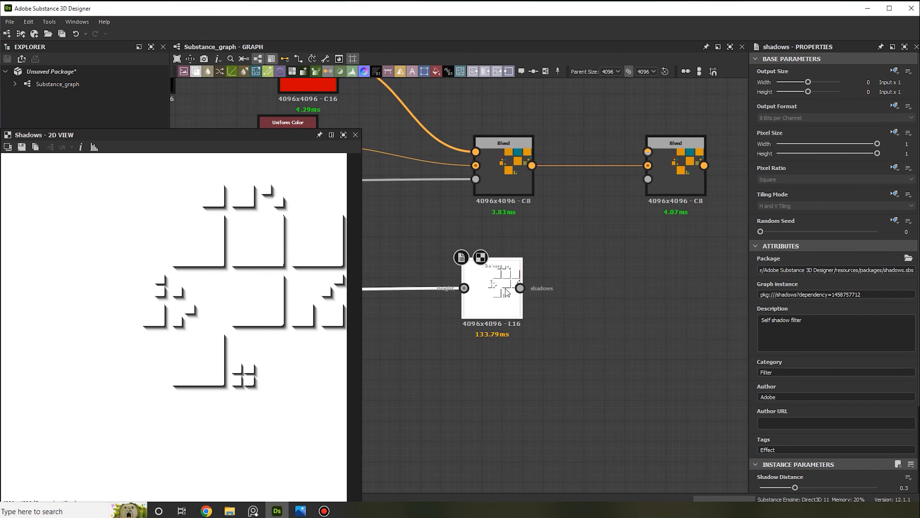
key("space")
type("gr")
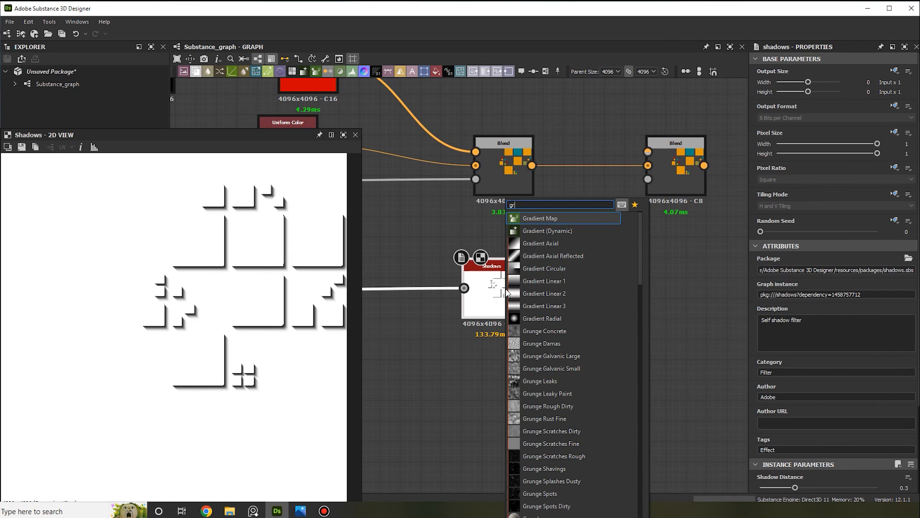
left_click(570, 218)
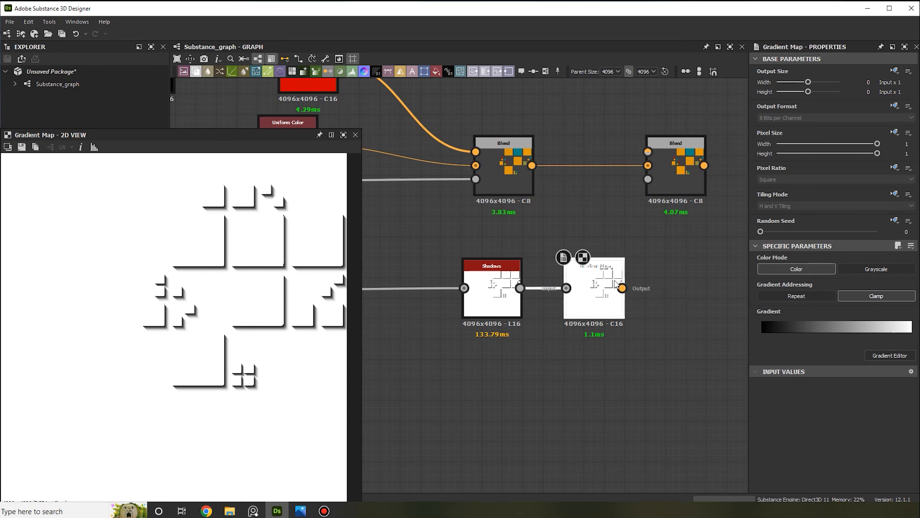
left_click_drag(622, 288, 648, 152)
left_click(673, 163)
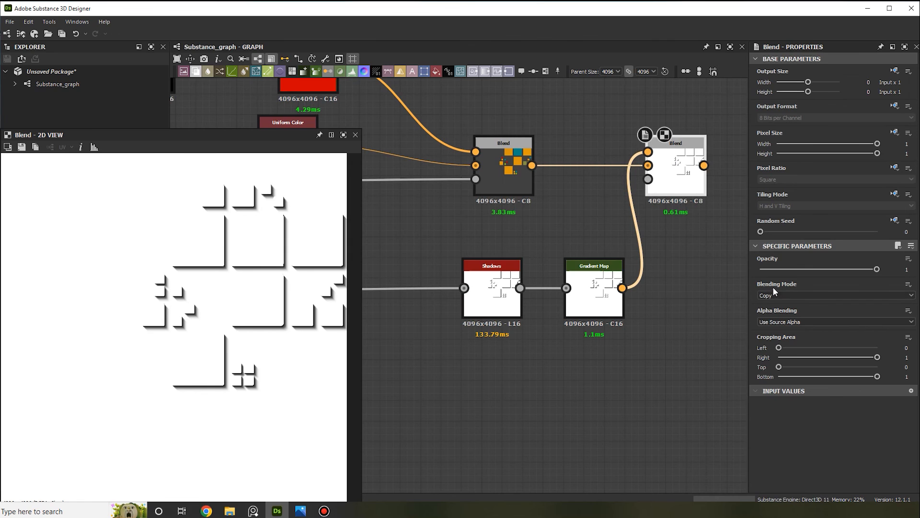
Set the last Blend's blending mode to Overlay and its opacity to 0.55, checking the shadows in the 2D view.
left_click(793, 297)
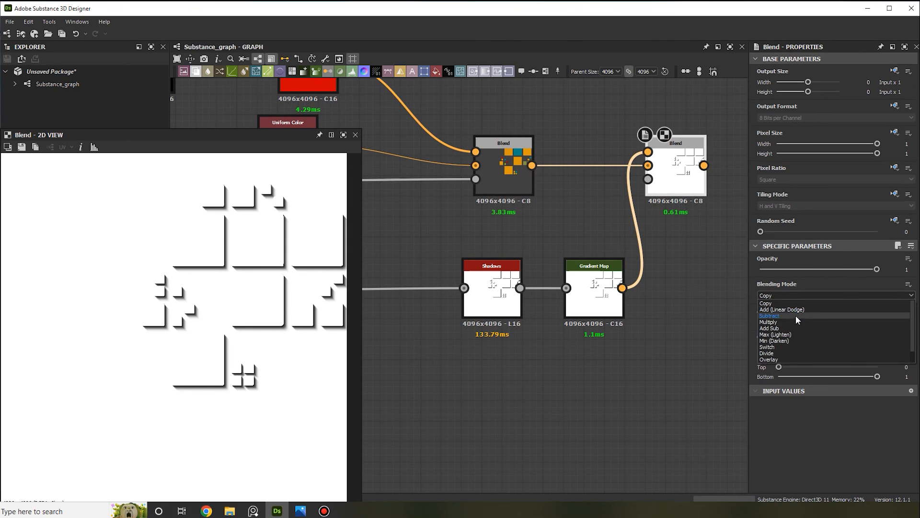
left_click(792, 359)
mouse_move(801, 270)
left_mouse_down()
mouse_move(780, 277)
mouse_move(818, 271)
left_mouse_up()
scroll(263, 353, "down", 1)
scroll(277, 322, "up", 5)
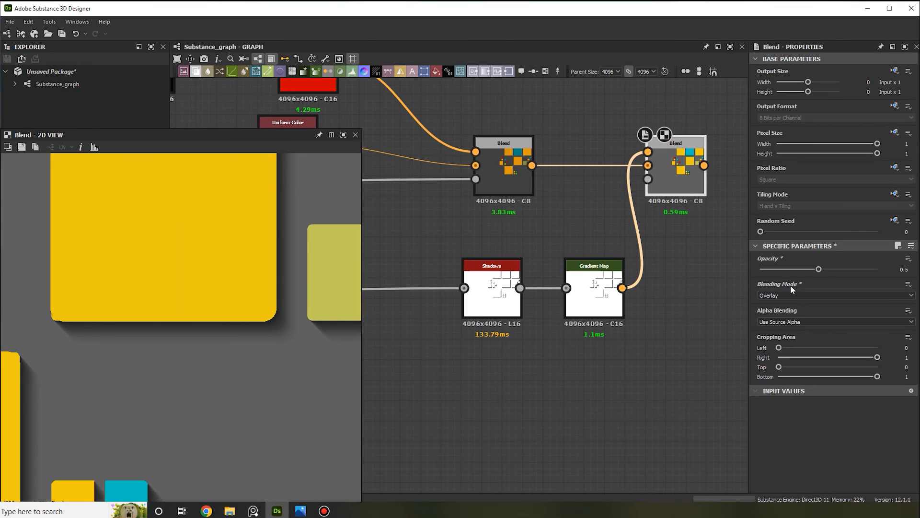
left_click_drag(820, 272, 825, 273)
scroll(204, 324, "down", 10)
scroll(203, 324, "up", 1)
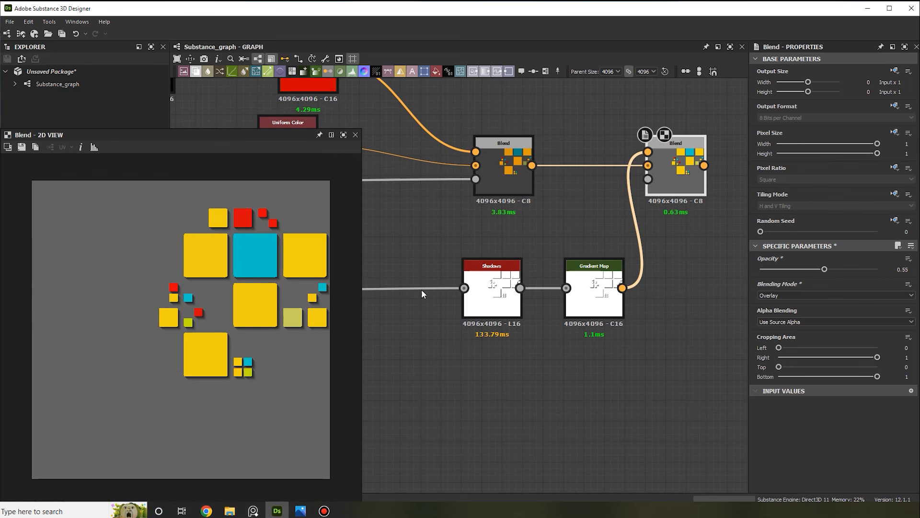
Darken the background Uniform Color by setting its V value to 47 and check the result in the 2D view.
scroll(465, 197, "down", 2)
scroll(451, 188, "up", 3)
left_click(431, 154)
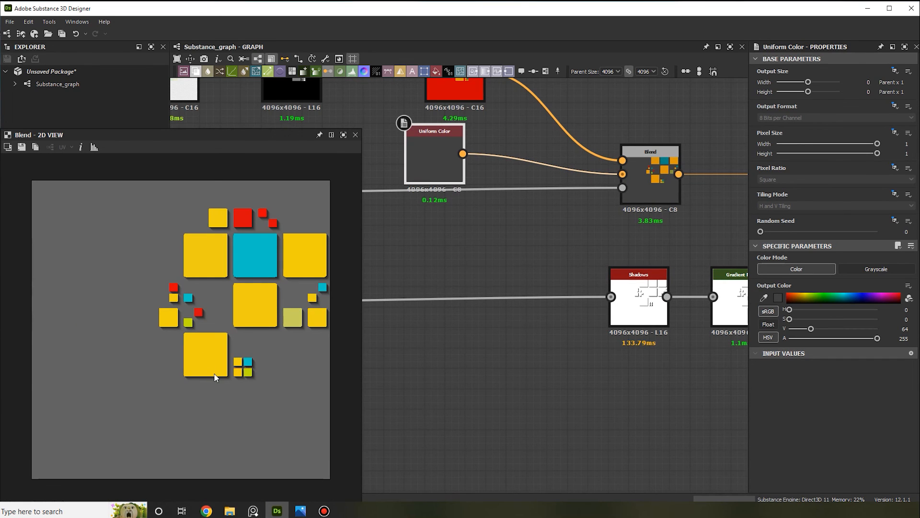
left_click_drag(810, 334, 804, 334)
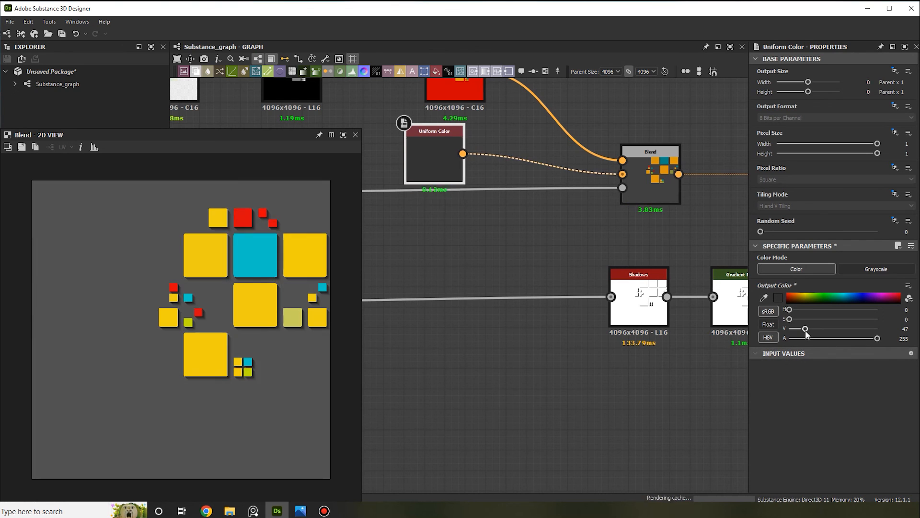
scroll(185, 413, "up", 2)
scroll(154, 355, "down", 3)
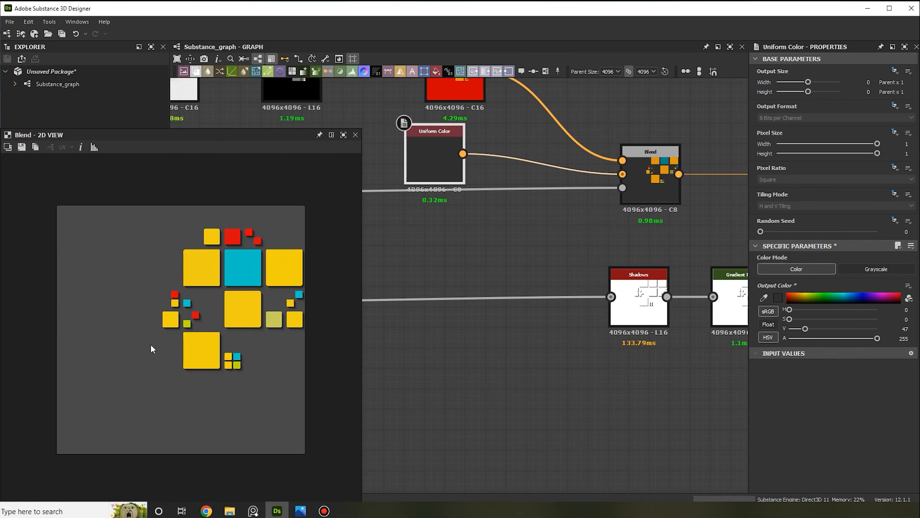
scroll(235, 371, "up", 1)
Add a Blur HQ Color node after the last Blend node, which overlays the shadows.
scroll(575, 293, "down", 3)
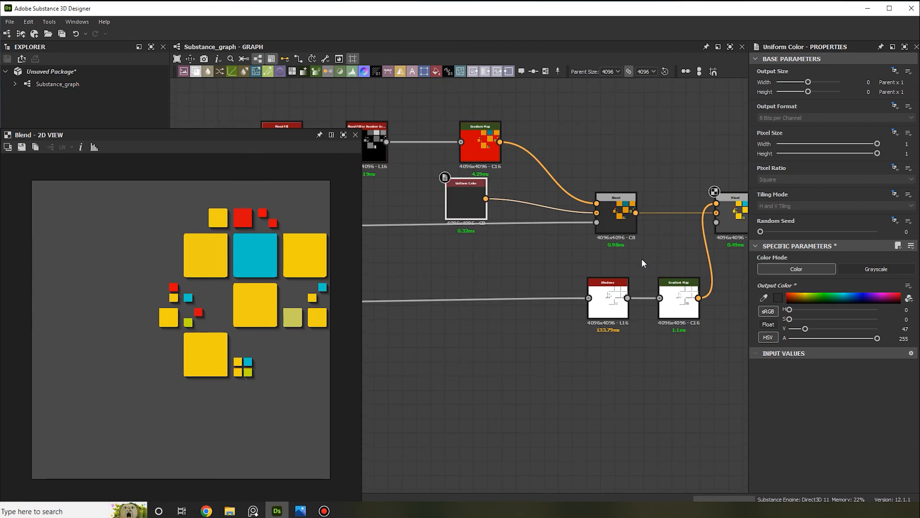
scroll(643, 259, "up", 2)
left_click(562, 239)
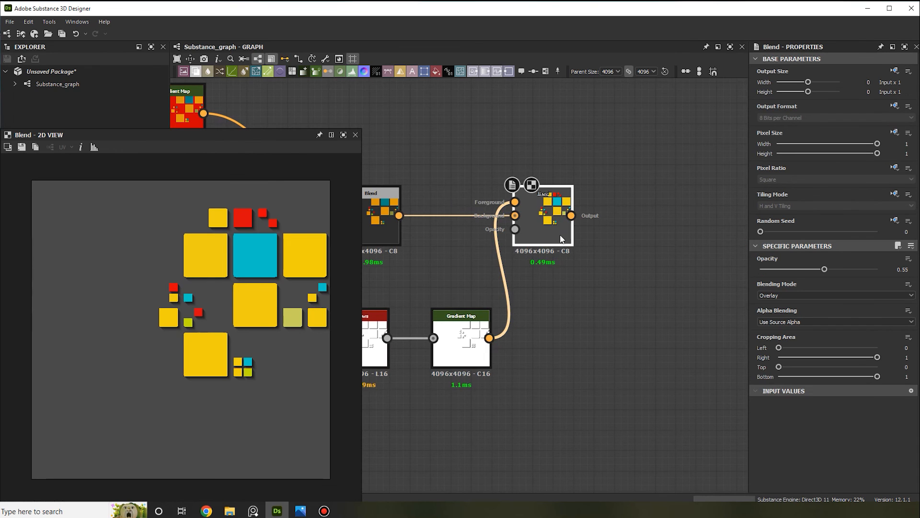
key("space")
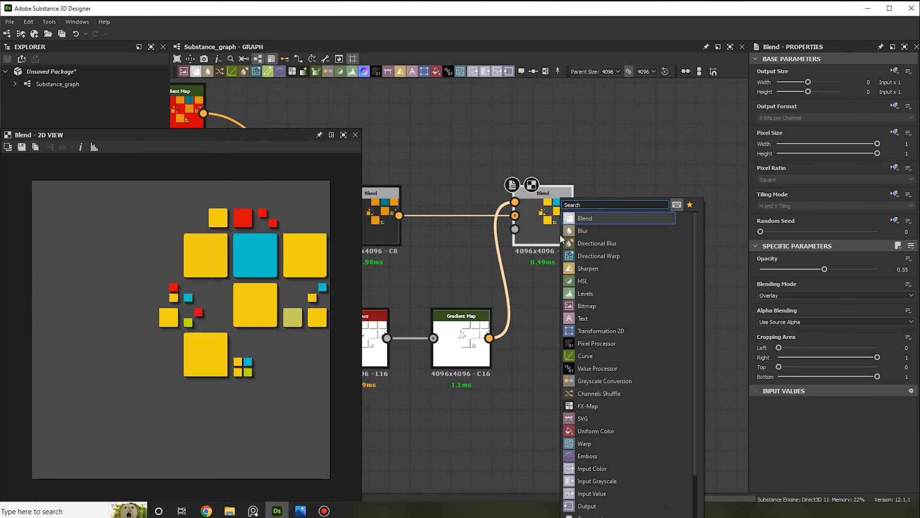
type("blu")
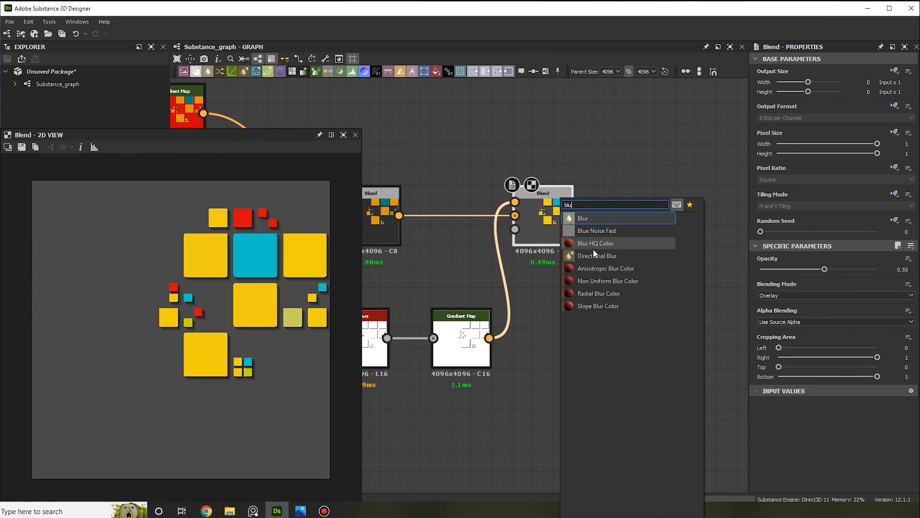
left_click(608, 241)
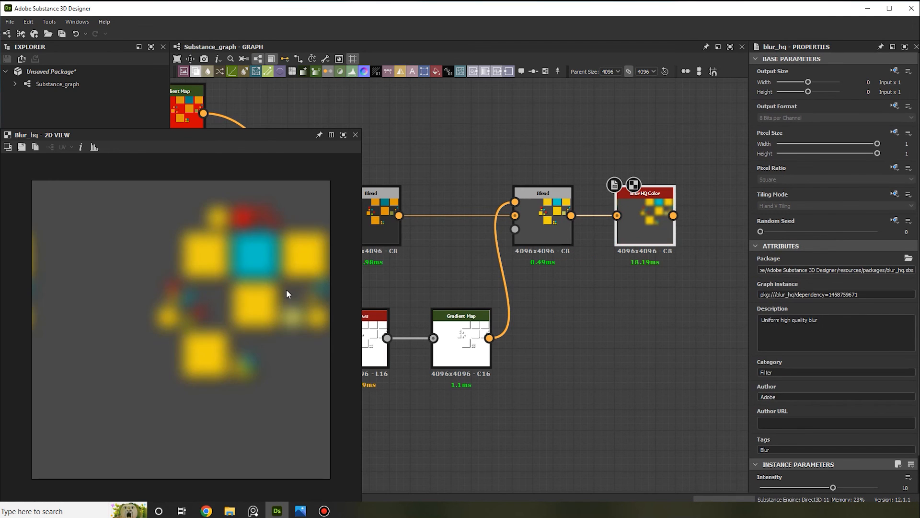
Set the Blur HQ Color node's intensity to 0.2 and check the softened square edges in the 2D view.
scroll(283, 303, "up", 5)
scroll(818, 401, "down", 1)
left_click_drag(833, 447, 761, 447)
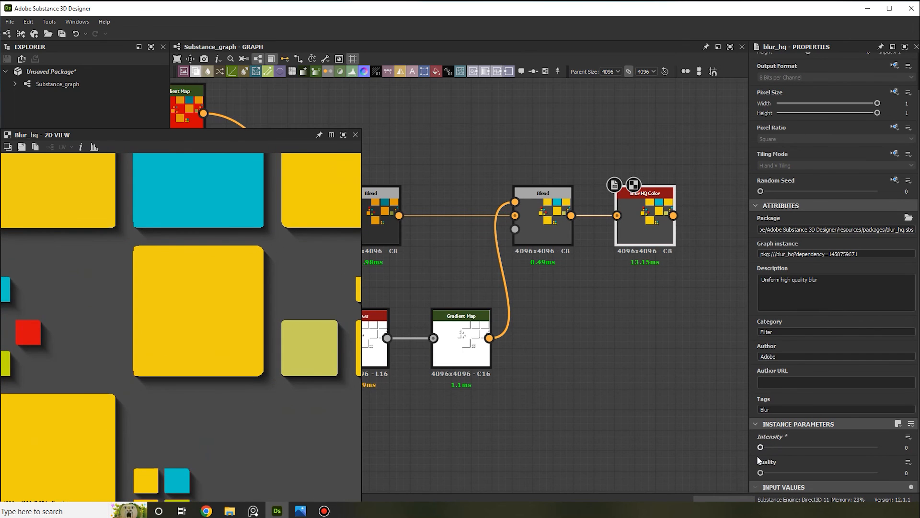
left_click_drag(760, 456, 762, 454)
scroll(263, 261, "up", 3)
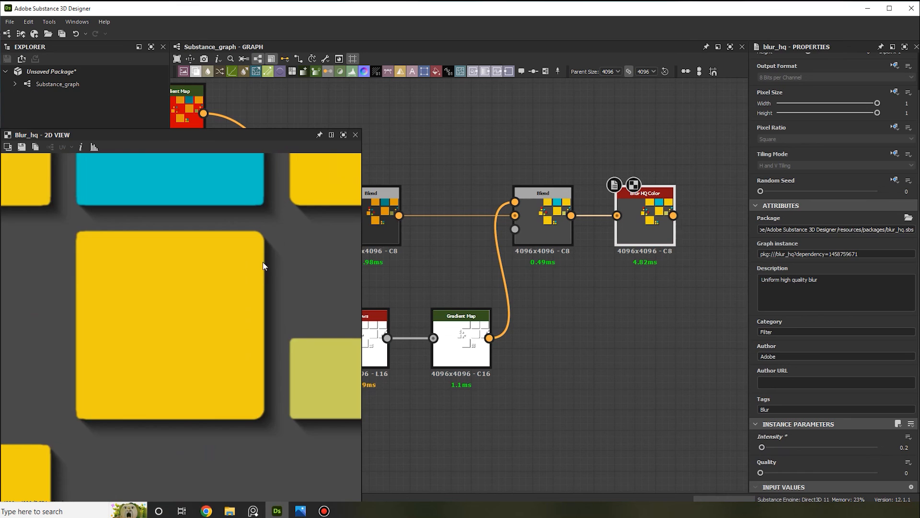
scroll(277, 390, "down", 6)
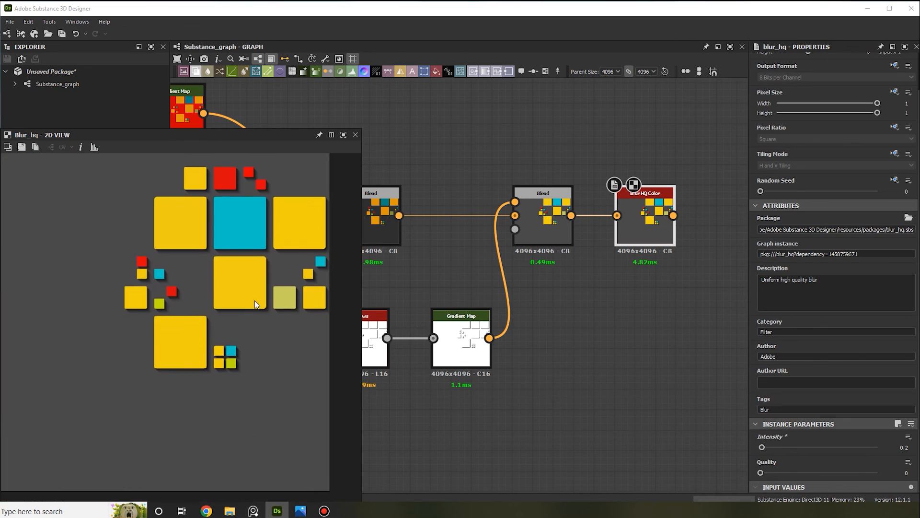
scroll(244, 320, "up", 2)
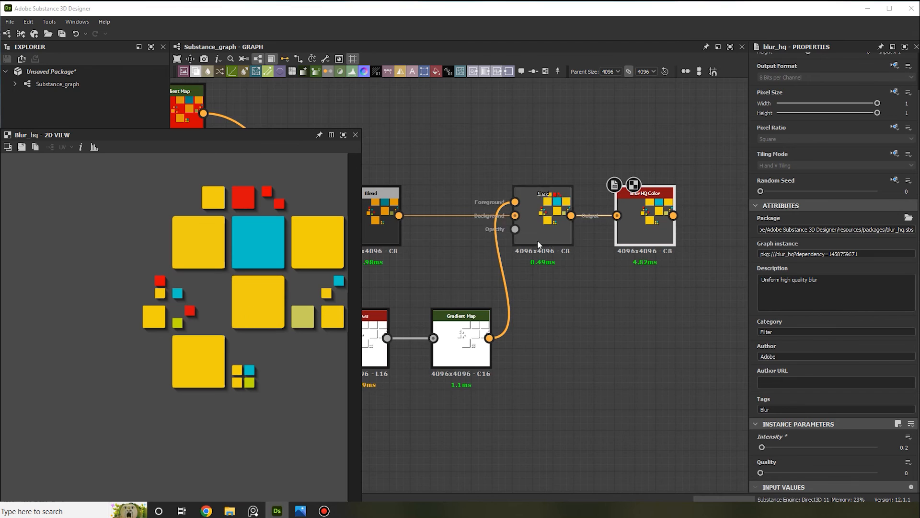
Shift the colour stops of the squares' Gradient Map to narrow the orange band and widen the red and teal bands.
scroll(528, 231, "down", 3)
middle_click_drag(528, 231, 664, 243)
scroll(561, 206, "up", 2)
left_click(562, 208)
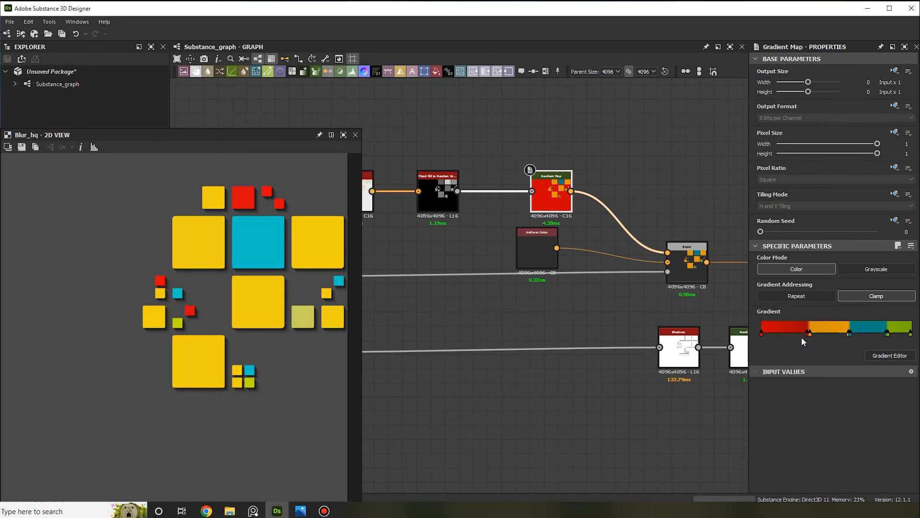
left_click_drag(810, 332, 844, 336)
left_click(849, 333)
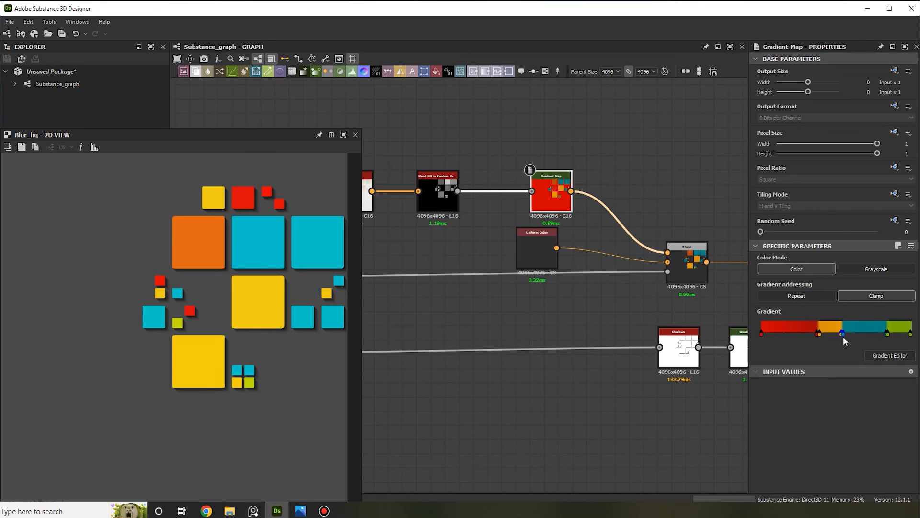
scroll(216, 331, "down", 2)
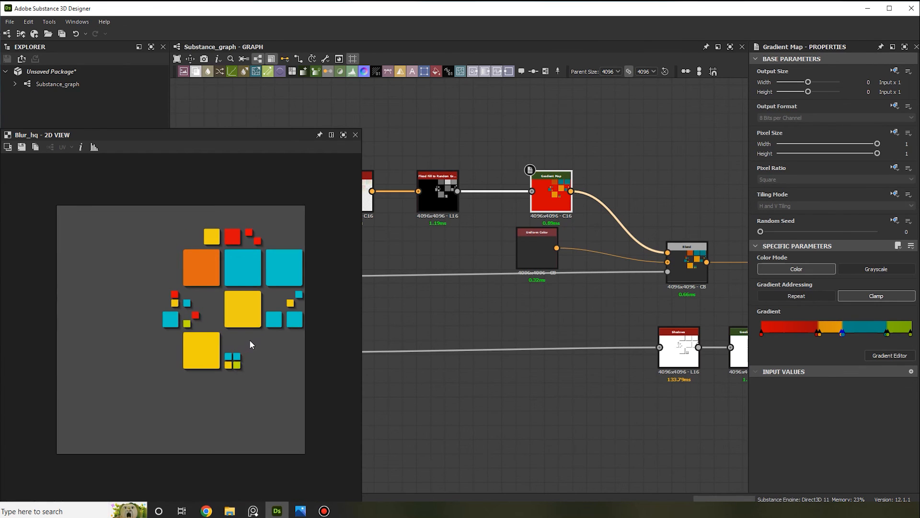
Try several Random Seed values on the Gaussian Noise node feeding the Levels node and settle on 4.
scroll(546, 259, "down", 9)
middle_click_drag(437, 229, 670, 222)
scroll(546, 223, "up", 3)
scroll(533, 224, "up", 6)
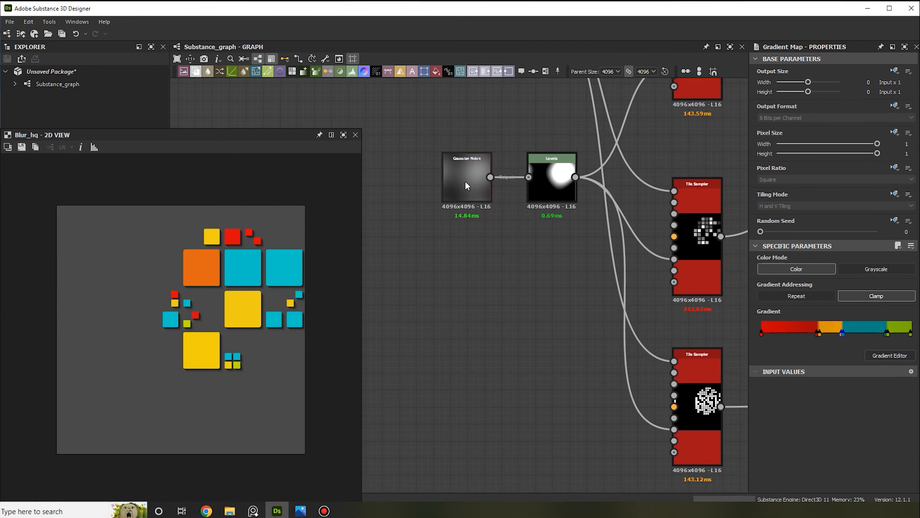
left_click(468, 181)
scroll(546, 247, "down", 2)
middle_click_drag(551, 208, 556, 266)
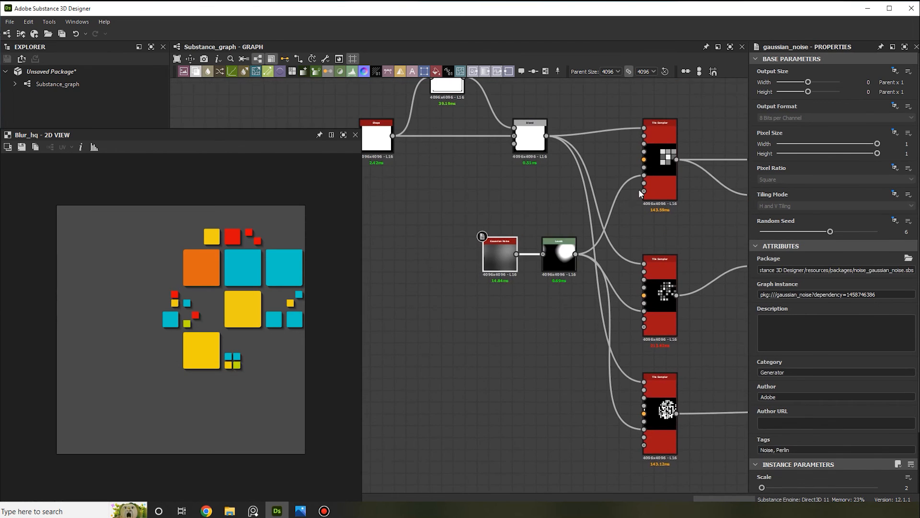
scroll(640, 178, "up", 2)
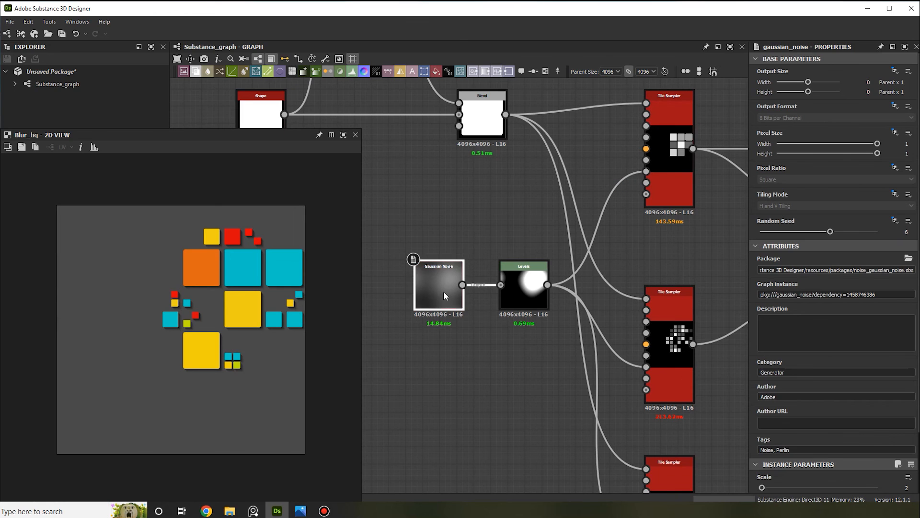
left_click(784, 232)
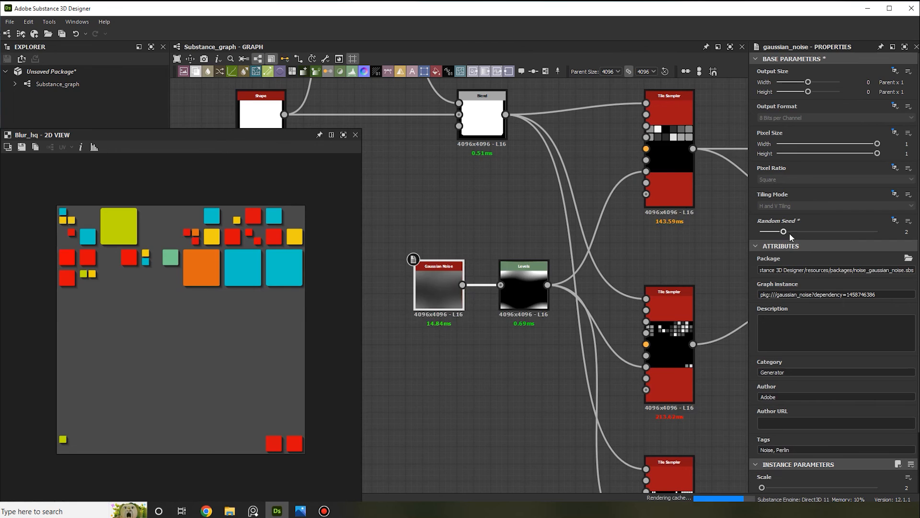
left_click(798, 233)
left_click(810, 233)
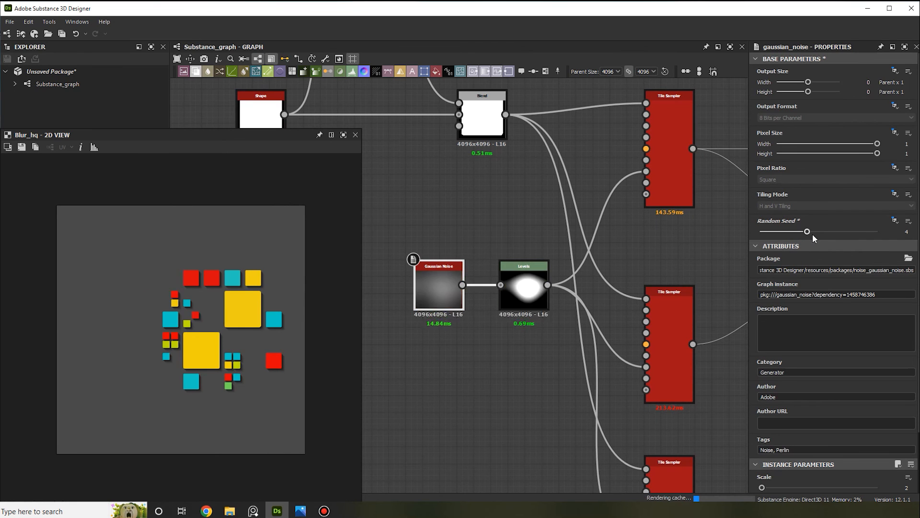
left_click(818, 234)
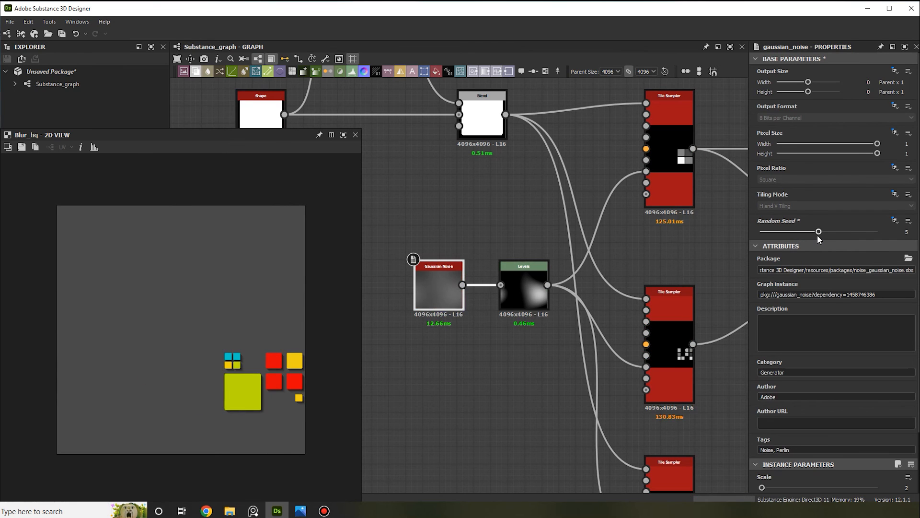
left_click(807, 233)
Inspect the square layout in the 2D view and set the Gaussian Noise node's Disorder to 0.6.
scroll(193, 325, "up", 3)
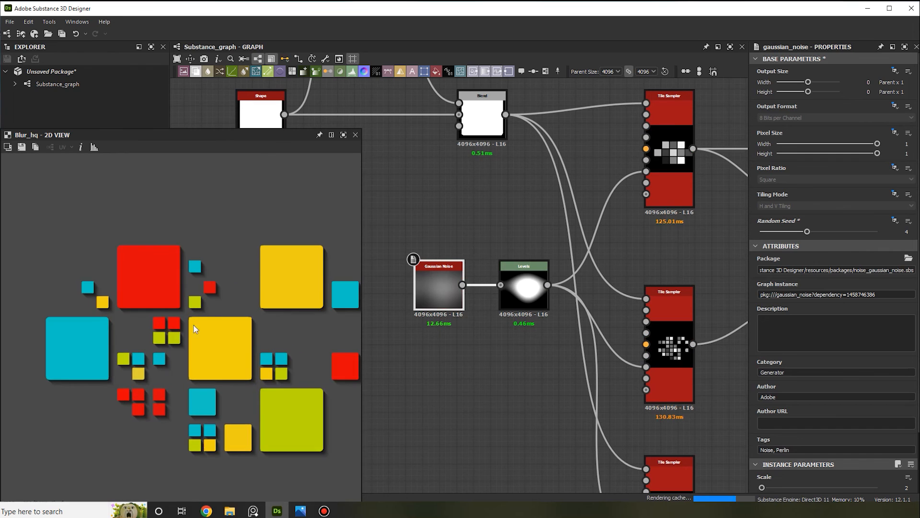
scroll(212, 370, "down", 2)
scroll(832, 359, "down", 2)
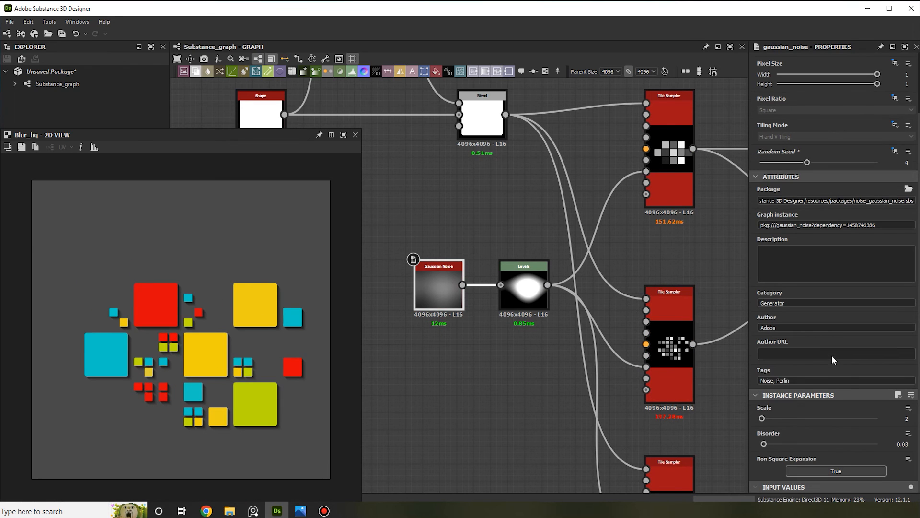
left_click_drag(772, 446, 832, 446)
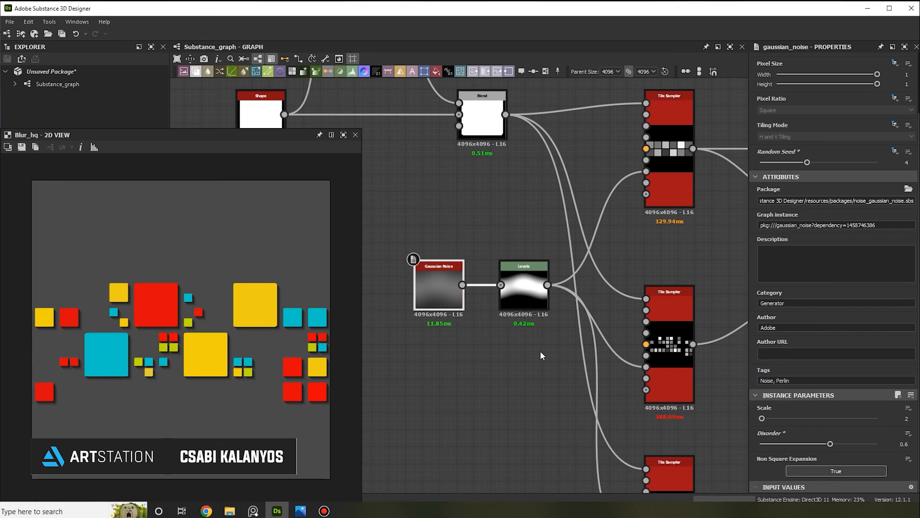
Switch to the reference wallpaper in the image viewer and examine how its squares are arranged.
left_click(300, 511)
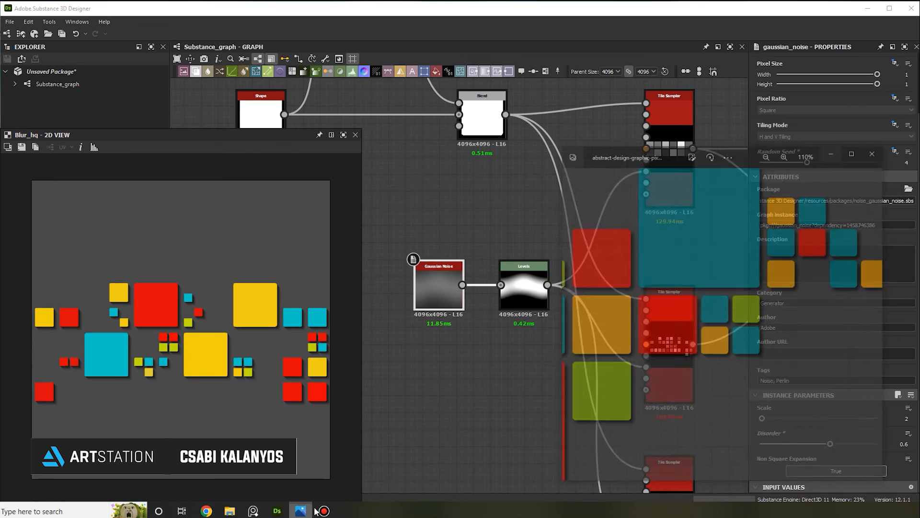
scroll(695, 390, "down", 3)
scroll(713, 378, "down", 2)
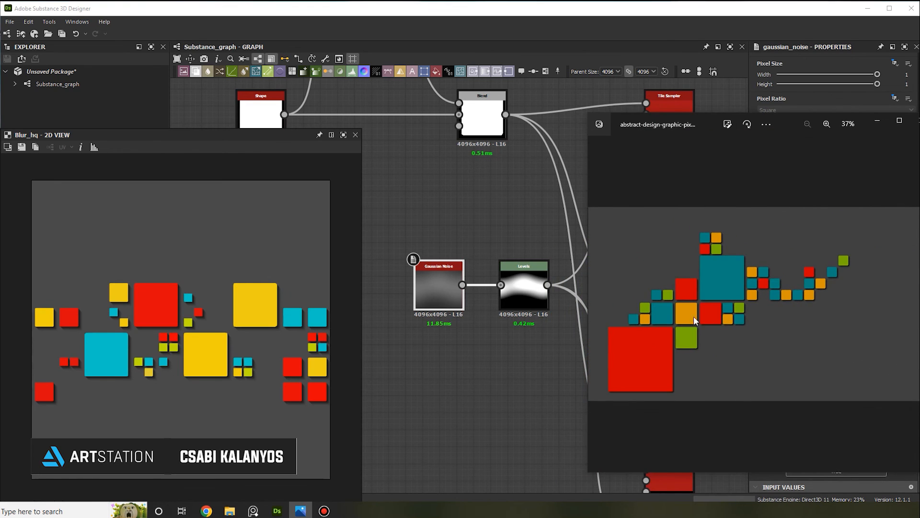
scroll(699, 330, "up", 1)
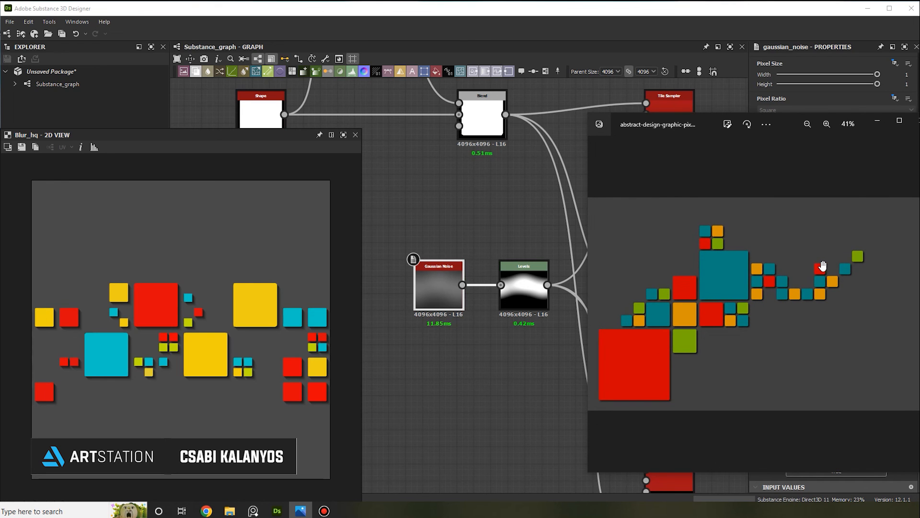